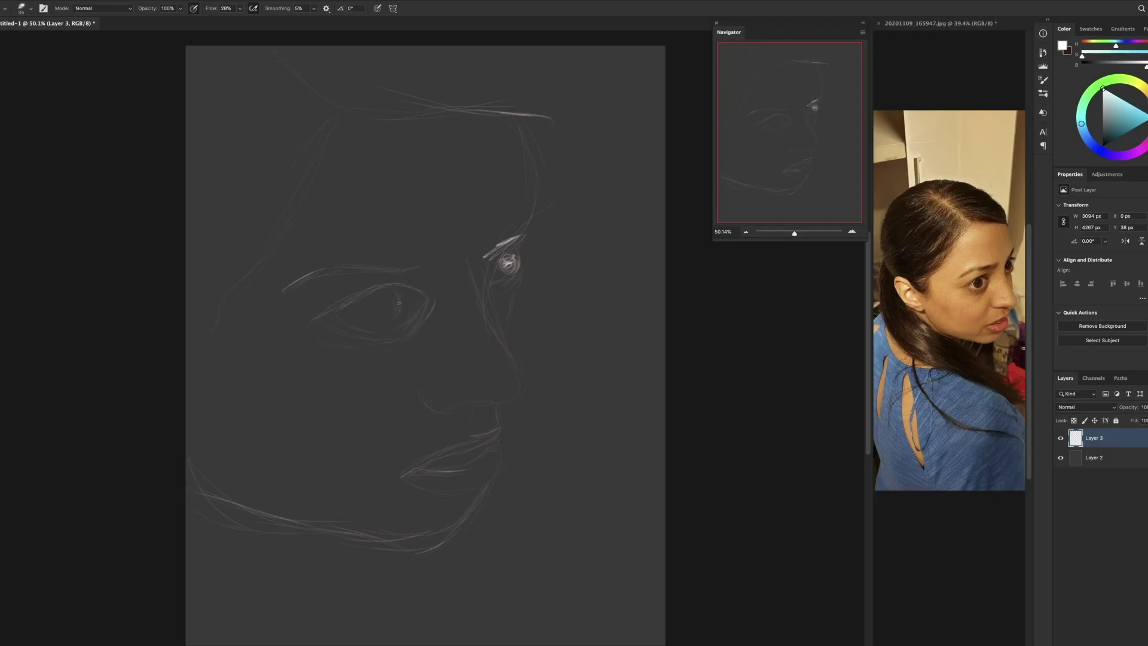
- Sketch light strokes along the lower jaw and long hair strands down the far side of the forehead
drag(206, 389, 308, 519)
key(ctrl+z)
drag(188, 449, 311, 523)
drag(507, 47, 542, 128)
mouse_move(520, 119)
mouse_down()
mouse_move(585, 263)
mouse_move(559, 287)
mouse_up()
key(ctrl+z)
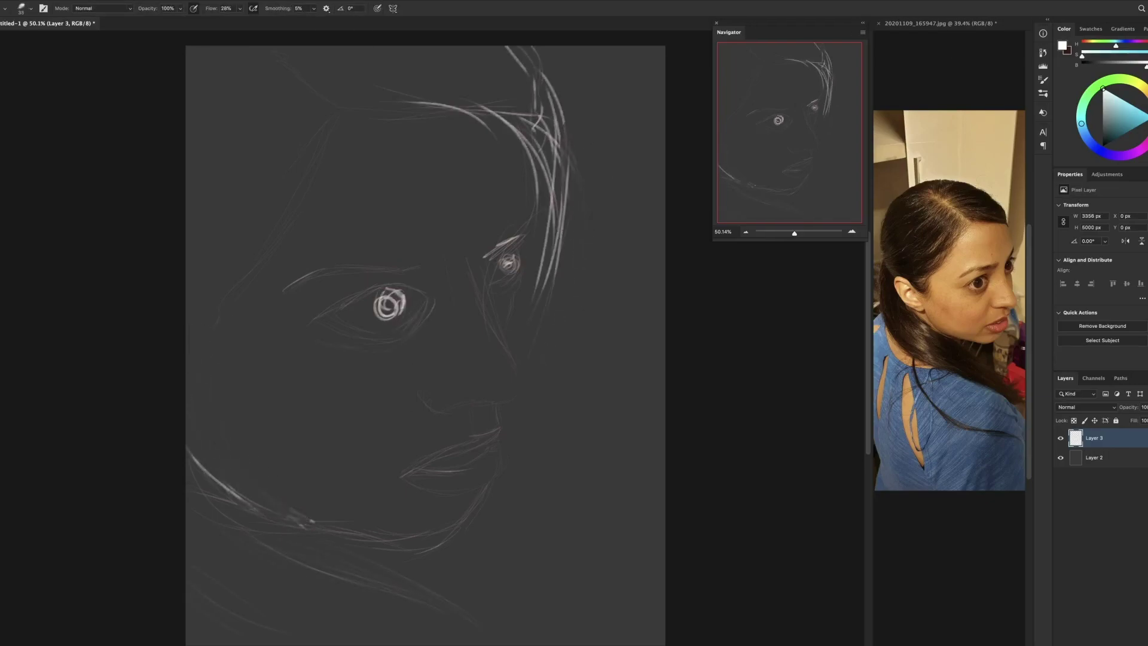
- Sketch the nose outline on the sketch layer and sample the grey canvas color for cleaning up around the nose tip
key(alt+[)
key([)
key([)
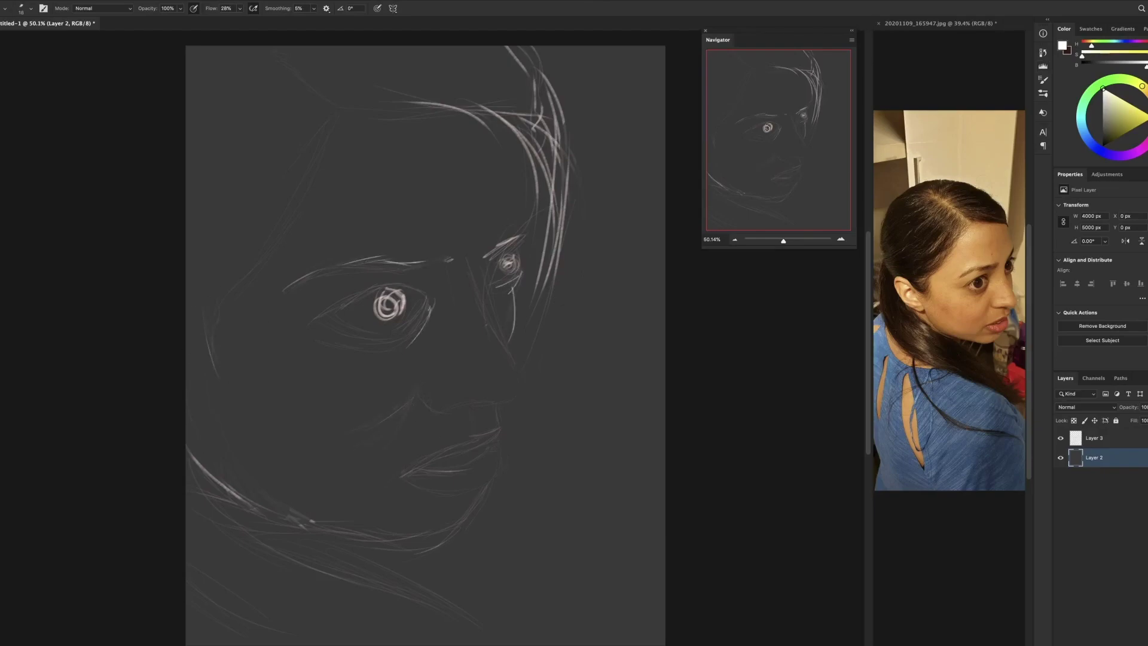
drag(496, 350, 519, 393)
key(alt+])
alt+click(519, 393)
key(])
key(])
key(])
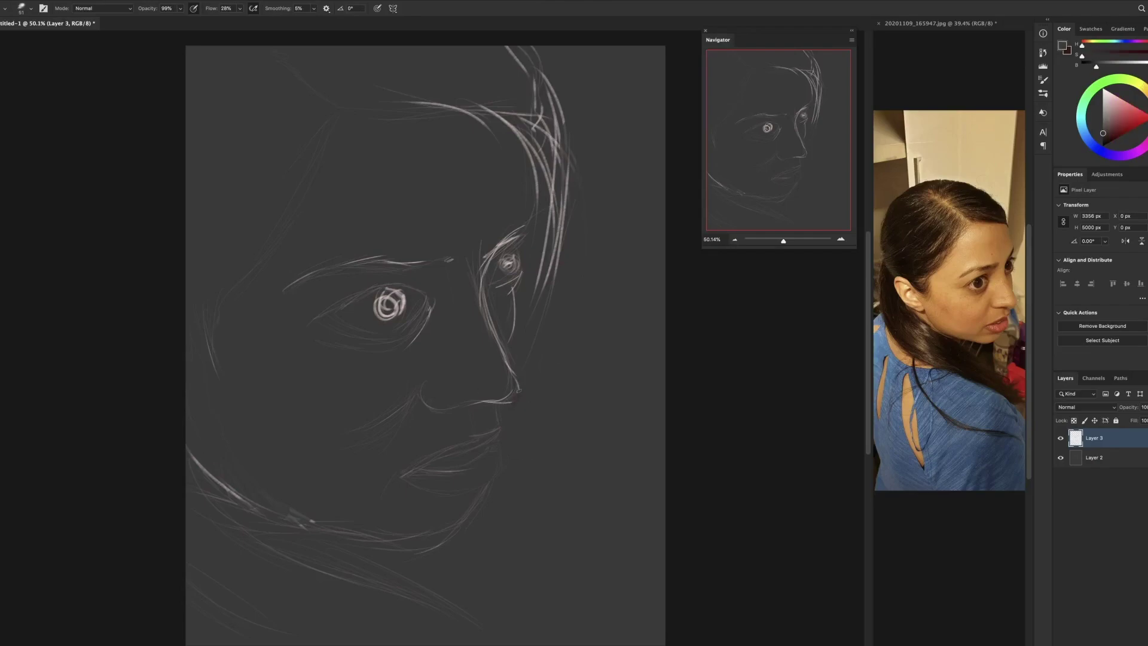
- Sketch sweeping hair strands below the jaw, across the neck and over the shoulder
drag(323, 556, 520, 637)
drag(185, 514, 323, 631)
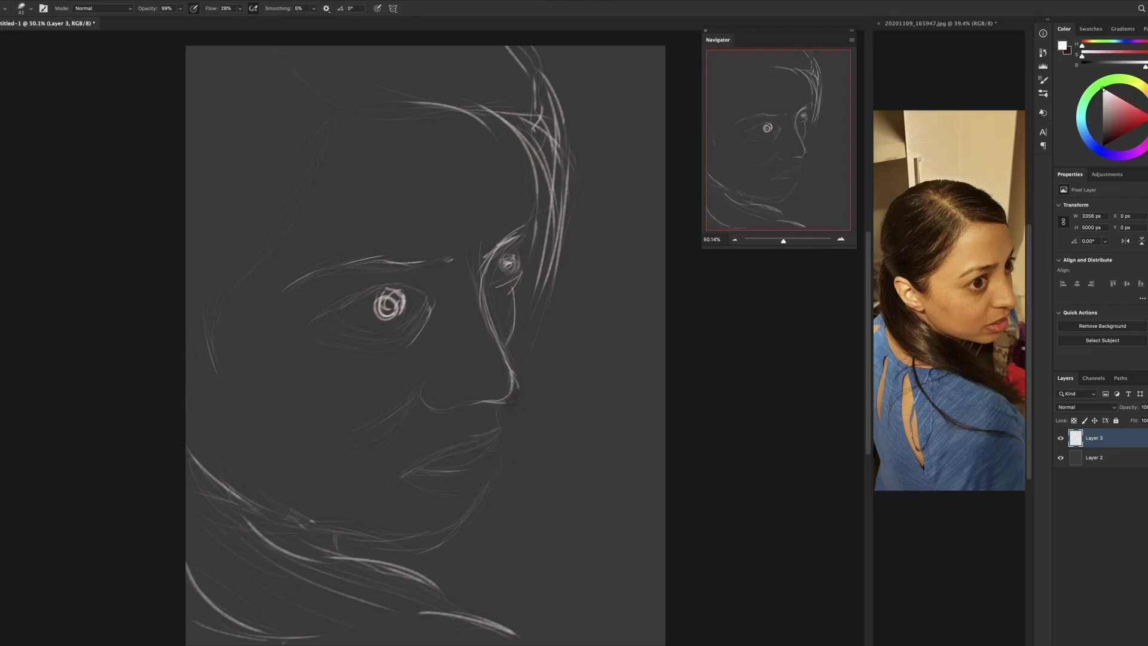
drag(194, 621, 287, 642)
drag(299, 549, 532, 643)
drag(403, 623, 507, 644)
key(period)
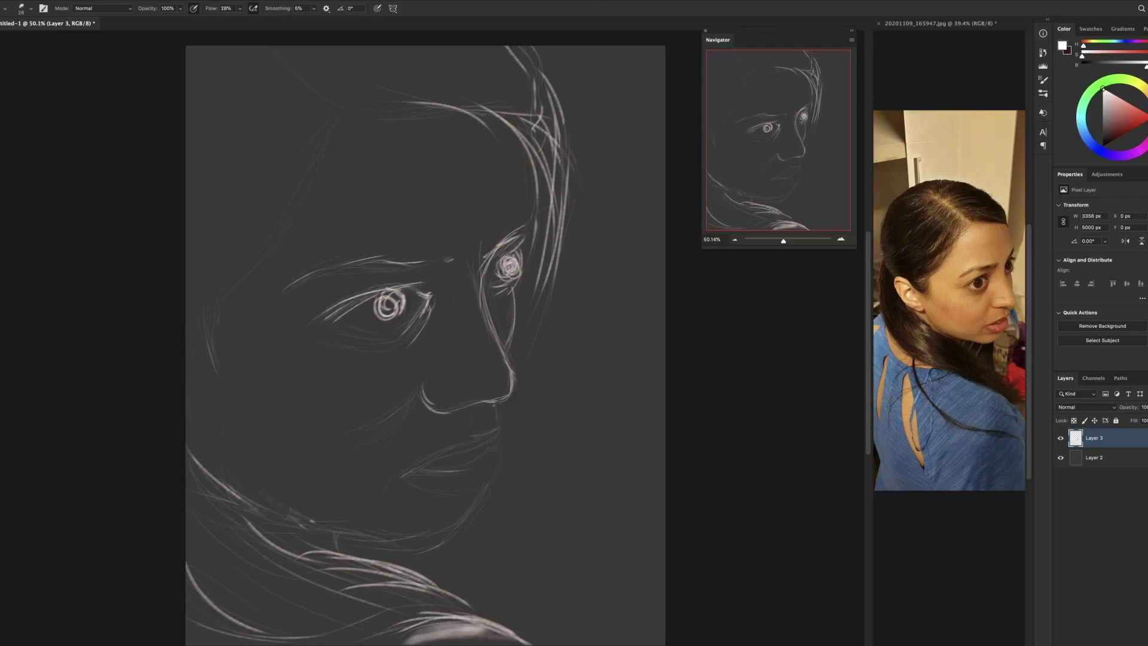
- Paste the copied lower-face sketch, shift it slightly, and add a new layer for further brush work
key(ctrl+v)
key(v)
drag(482, 496, 490, 506)
key(ctrl+shift+alt+n)
key(b)
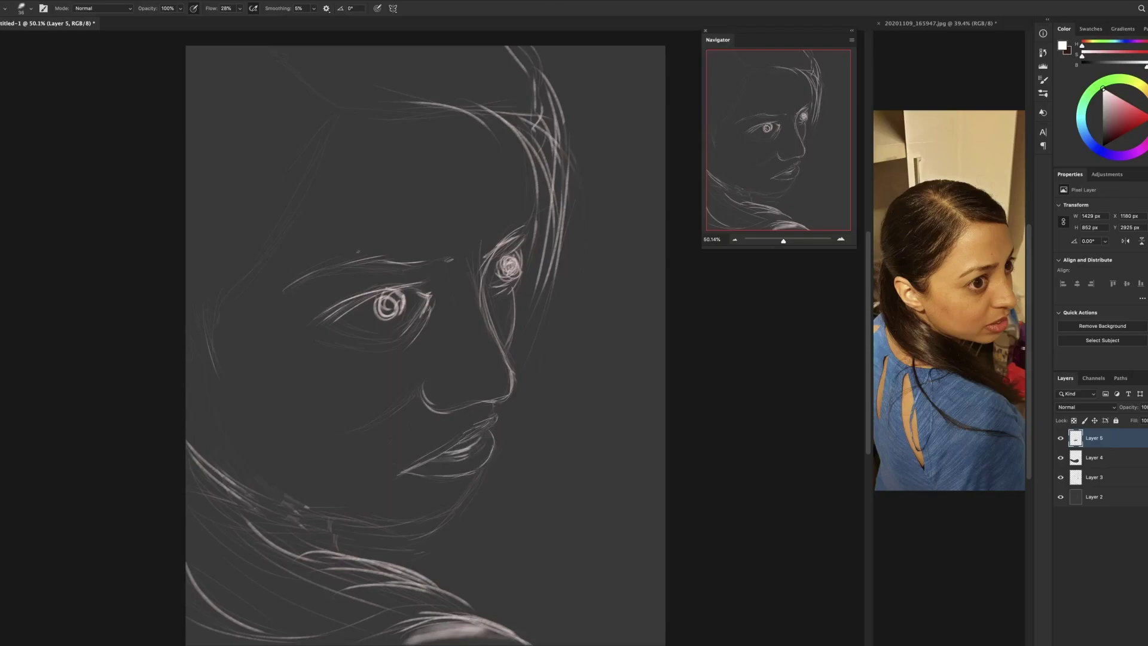
- Sketch long hair strands framing both sides of the face and across the top of the forehead
drag(328, 89, 257, 430)
mouse_move(325, 60)
mouse_down()
mouse_move(472, 94)
mouse_move(535, 287)
mouse_up()
drag(556, 143, 532, 400)
- Refine the chin and jaw line, then sketch long hair strands sweeping across the neck to the canvas edge
mouse_move(271, 526)
mouse_down()
mouse_move(469, 490)
mouse_move(377, 524)
mouse_up()
alt+click(465, 526)
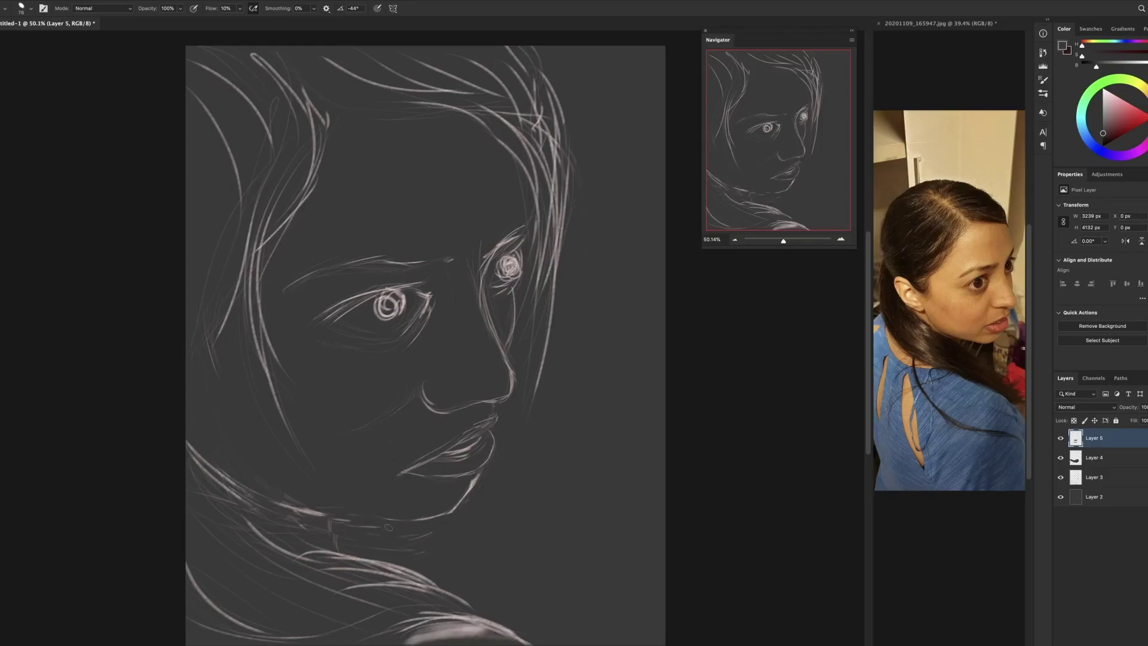
drag(460, 497, 314, 511)
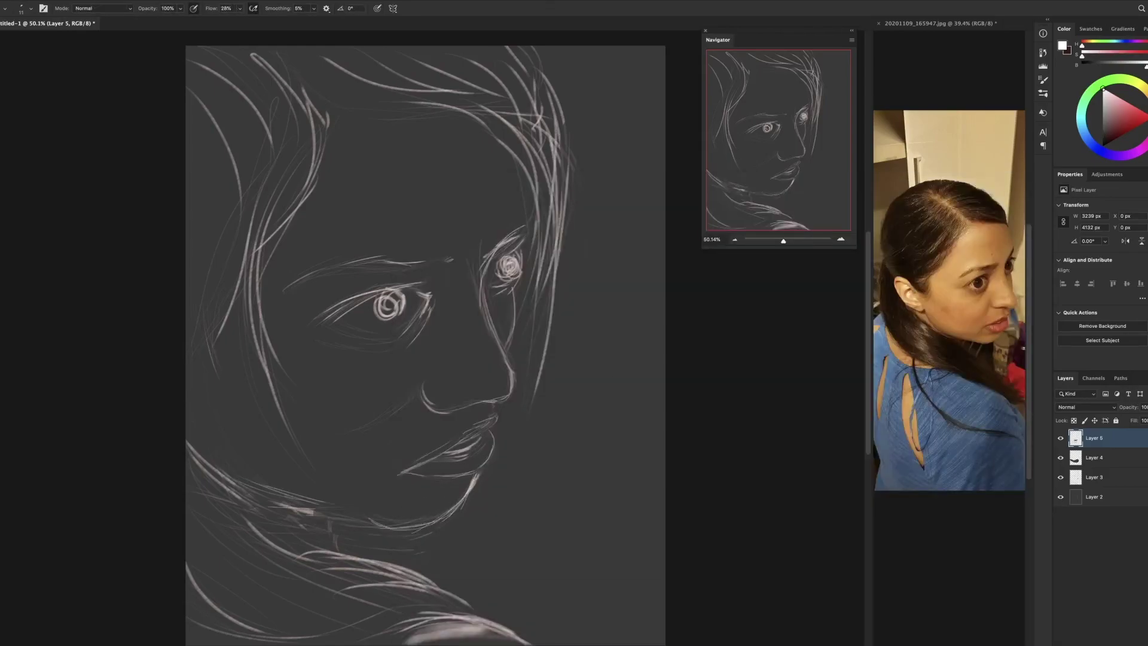
drag(233, 510, 631, 638)
drag(665, 544, 431, 549)
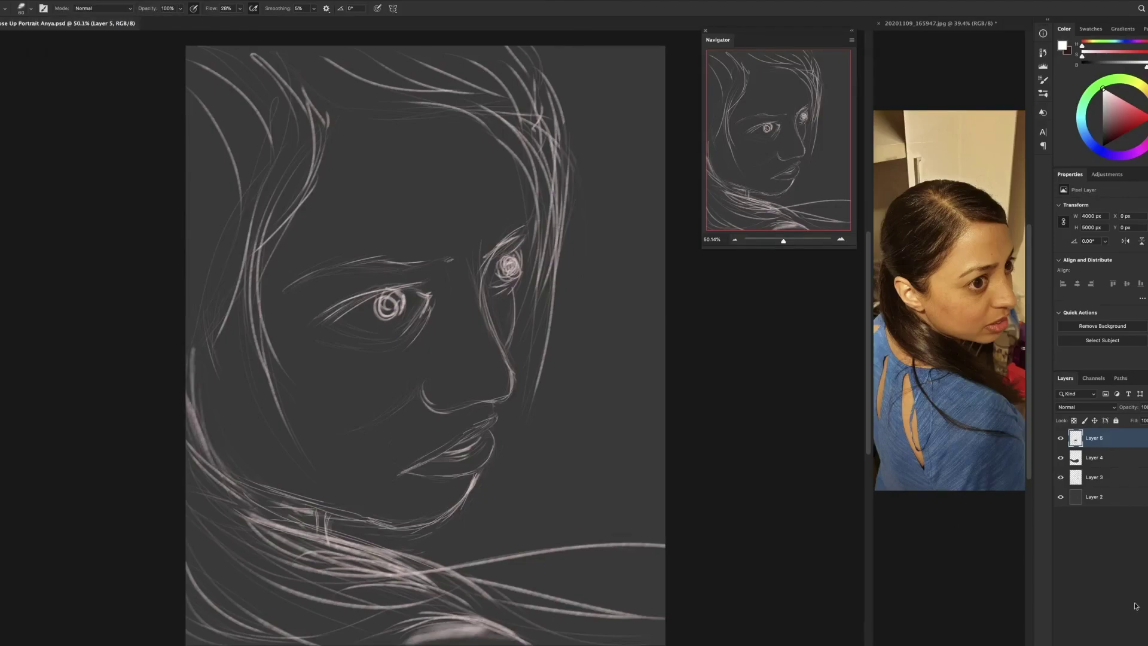
- Paint the background beside the face with pink from the Cyberpunk Tokyo swatches and change the layer's blend mode
click(1091, 28)
scroll(1060, 119, down, 5)
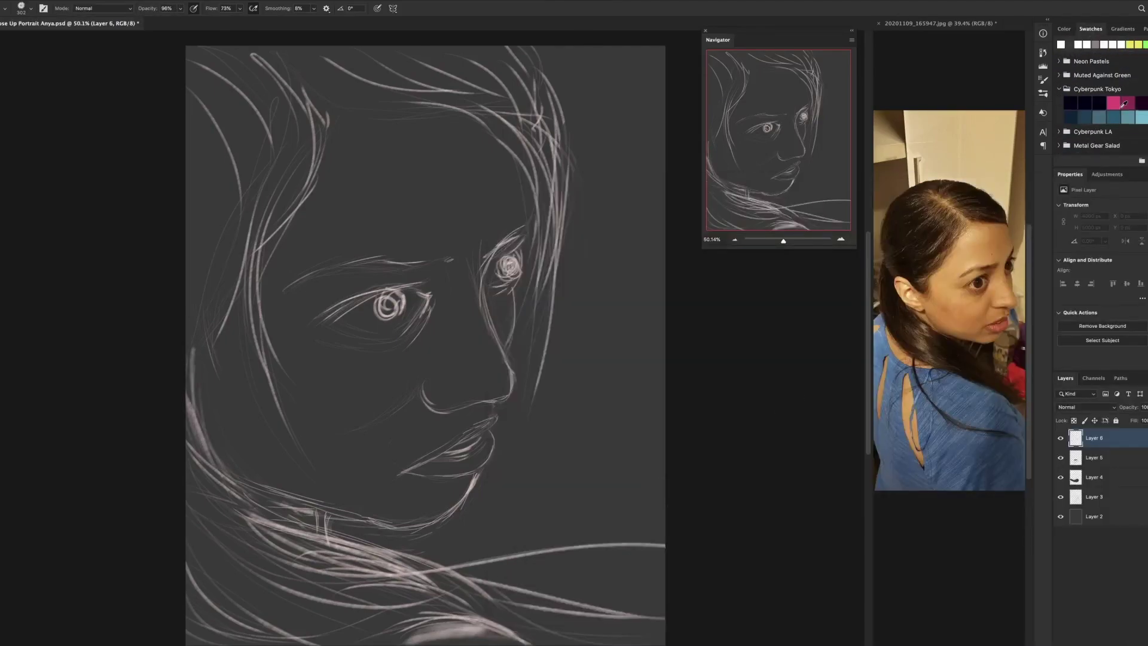
click(1123, 107)
mouse_move(550, 317)
mouse_down()
mouse_move(525, 468)
mouse_move(653, 530)
mouse_up()
click(1085, 407)
click(1085, 511)
- Add a new layer and brush broad purple and magenta bands across the background with a larger brush
key(ctrl+shift+alt+n)
key(bracketright)
key(bracketright)
key(bracketright)
drag(657, 180, 197, 197)
mouse_move(197, 538)
mouse_down()
mouse_move(657, 568)
mouse_move(594, 115)
mouse_move(508, 89)
mouse_up()
- Block in the face silhouette on a new layer with dark blue from the Cyberpunk Tokyo swatches
click(1064, 29)
click(1090, 29)
click(1070, 117)
key(ctrl+shift+alt+n)
mouse_move(508, 269)
mouse_down()
mouse_move(461, 147)
mouse_move(452, 413)
mouse_move(358, 257)
mouse_move(500, 353)
mouse_up()
- Paint the dark navy hair around the head, beside the face and across the shoulder with a smaller brush
key(bracketleft)
key(bracketleft)
key(bracketleft)
key(bracketleft)
key(bracketleft)
key(bracketleft)
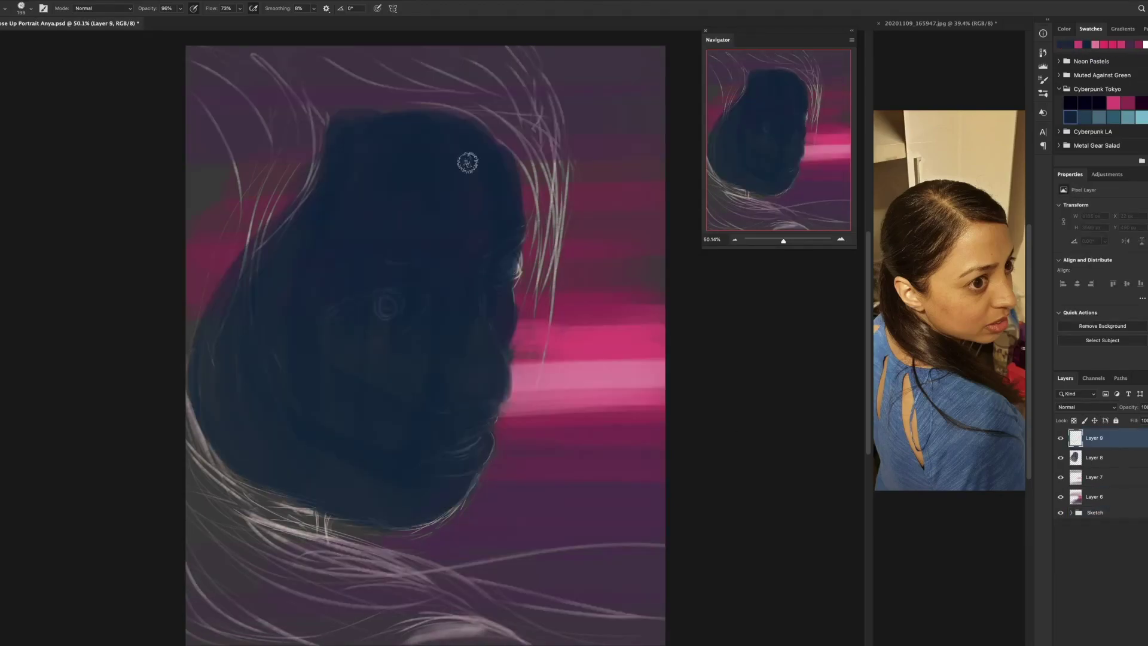
mouse_move(245, 57)
mouse_down()
mouse_move(246, 279)
mouse_move(277, 133)
mouse_move(263, 574)
mouse_move(418, 634)
mouse_move(517, 606)
mouse_move(419, 628)
mouse_move(402, 522)
mouse_move(448, 622)
mouse_move(356, 624)
mouse_move(281, 508)
mouse_move(290, 464)
mouse_move(520, 85)
mouse_move(544, 296)
mouse_move(556, 314)
mouse_move(529, 287)
mouse_move(562, 317)
mouse_move(466, 61)
mouse_move(522, 105)
mouse_move(633, 238)
mouse_move(500, 318)
mouse_move(514, 217)
mouse_up()
drag(491, 54, 547, 299)
mouse_move(520, 120)
mouse_down()
mouse_move(538, 323)
mouse_move(487, 141)
mouse_up()
drag(204, 299, 221, 402)
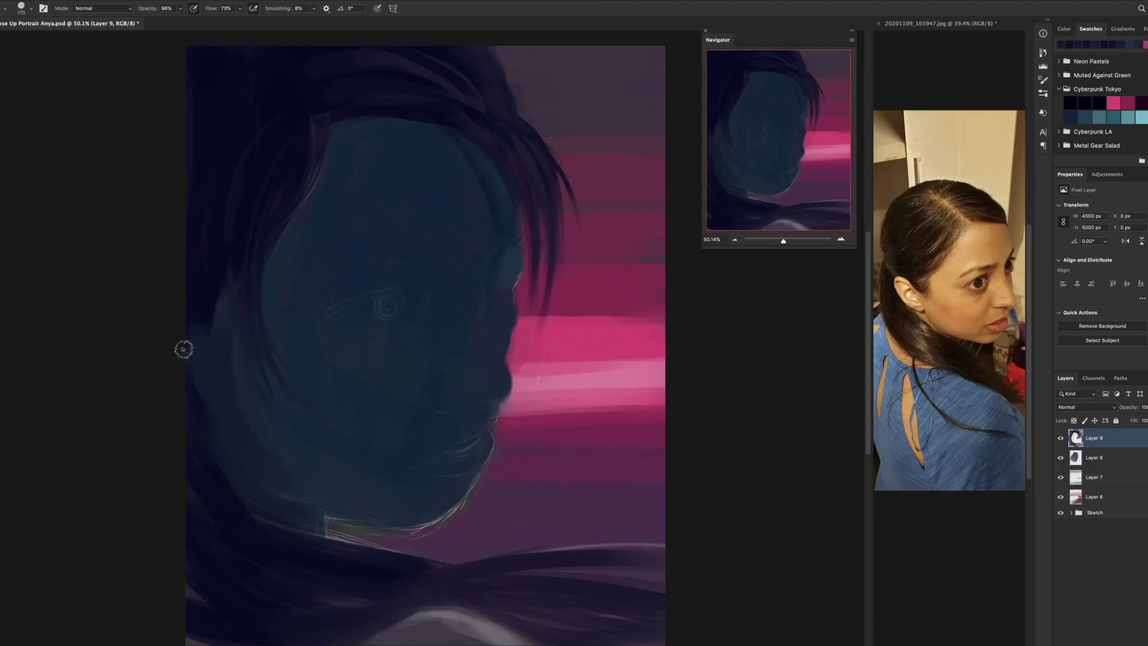
drag(431, 560, 511, 565)
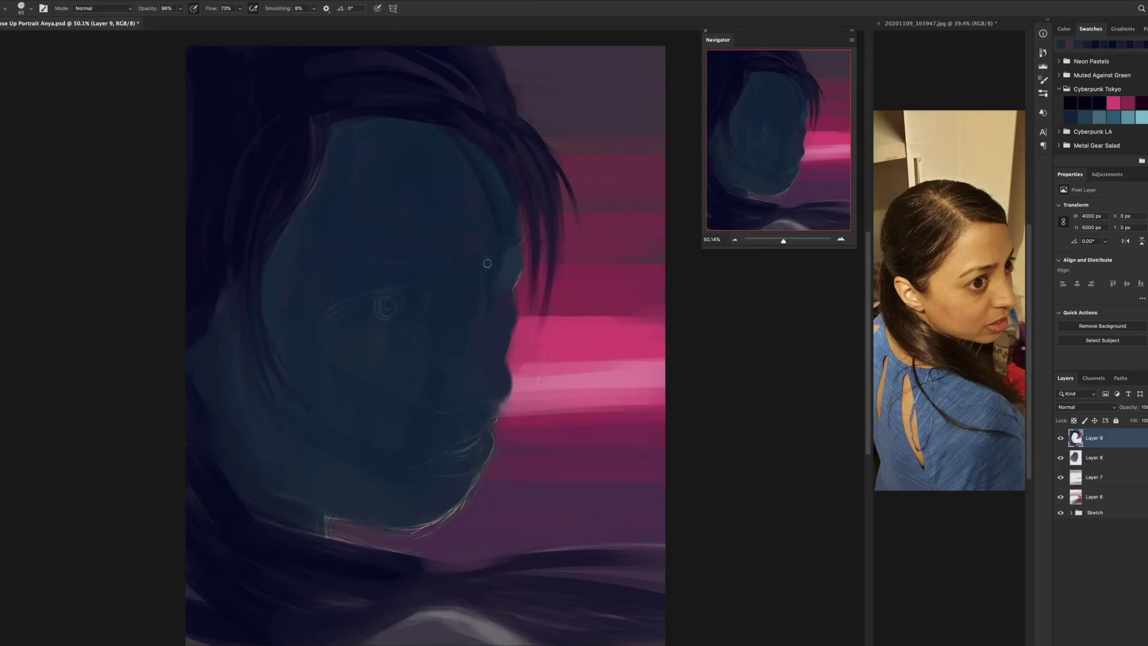
- Paint the face in teal tones, leaving dark shapes for the eye sockets, nose shadow, lips and jaw
mouse_move(454, 287)
mouse_down()
mouse_move(416, 341)
mouse_move(468, 355)
mouse_move(447, 366)
mouse_move(493, 375)
mouse_move(414, 357)
mouse_up()
drag(334, 301, 412, 269)
mouse_move(418, 323)
mouse_down()
mouse_move(436, 332)
mouse_move(449, 377)
mouse_move(495, 385)
mouse_move(463, 417)
mouse_move(412, 430)
mouse_move(418, 418)
mouse_move(323, 494)
mouse_move(466, 477)
mouse_up()
mouse_move(407, 418)
mouse_down()
mouse_move(281, 282)
mouse_move(454, 271)
mouse_up()
mouse_move(411, 331)
mouse_down()
mouse_move(432, 332)
mouse_move(277, 425)
mouse_move(263, 418)
mouse_move(333, 404)
mouse_move(299, 284)
mouse_move(266, 395)
mouse_up()
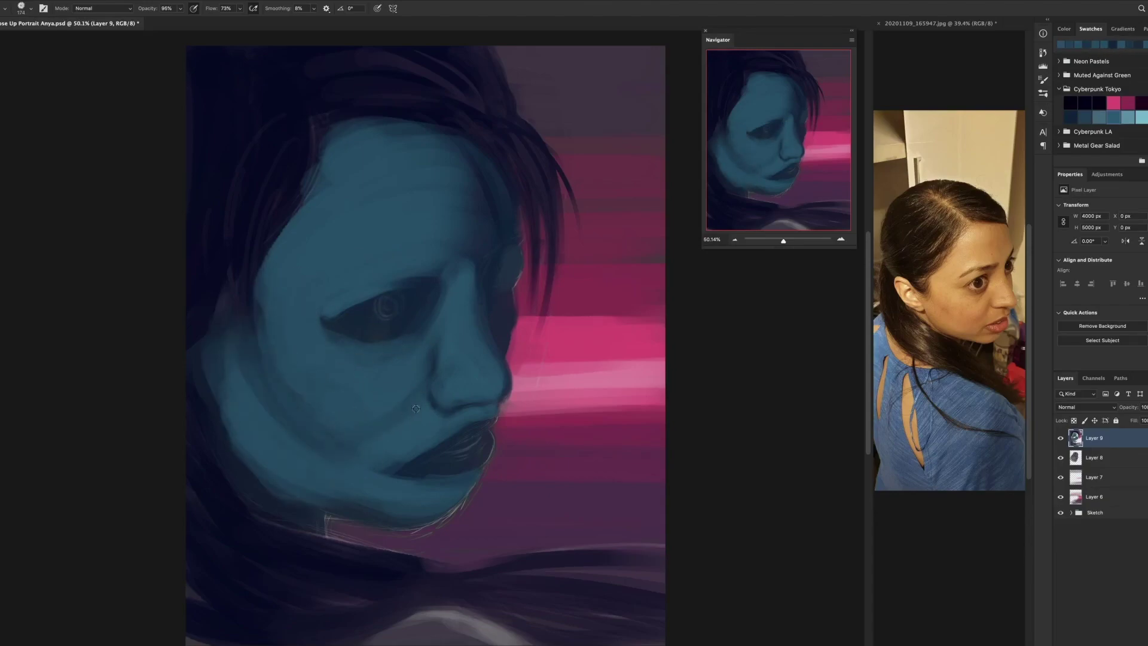
drag(263, 296, 254, 395)
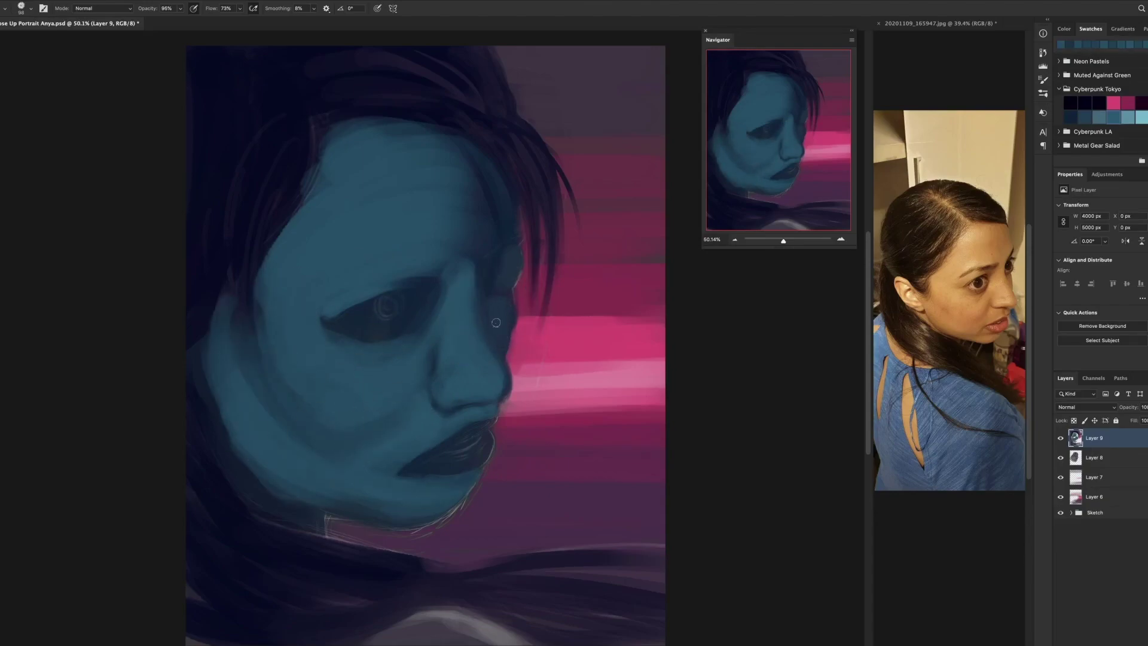
- Paint the lips with dark shading and a light teal highlight on the lower lip
drag(434, 464, 430, 469)
mouse_move(485, 415)
mouse_down()
mouse_move(418, 463)
mouse_move(482, 457)
mouse_up()
drag(413, 466, 487, 439)
mouse_move(429, 463)
mouse_down()
mouse_move(496, 431)
mouse_move(526, 383)
mouse_move(509, 383)
mouse_up()
- Add a new layer and paint the whites of both eyes and the dark iris of the near eye
key(ctrl+shift+alt+n)
mouse_move(345, 319)
mouse_down()
mouse_move(421, 294)
mouse_move(353, 323)
mouse_move(408, 305)
mouse_up()
drag(489, 287, 524, 254)
drag(378, 302, 398, 314)
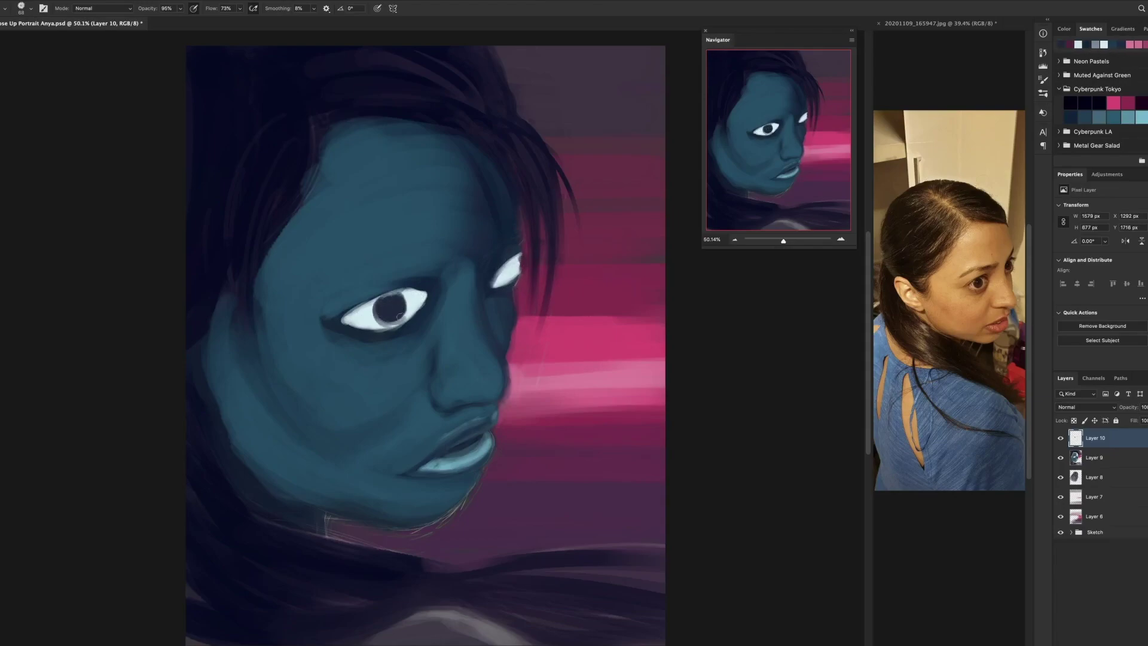
- Refine the far eye, the hair and pink background beside it, and the corners of the near eye
mouse_move(511, 266)
mouse_down()
mouse_move(499, 284)
mouse_move(517, 353)
mouse_up()
mouse_move(521, 204)
mouse_down()
mouse_move(502, 307)
mouse_move(508, 263)
mouse_move(550, 225)
mouse_move(574, 287)
mouse_move(622, 334)
mouse_up()
drag(337, 320, 419, 330)
drag(411, 286, 430, 301)
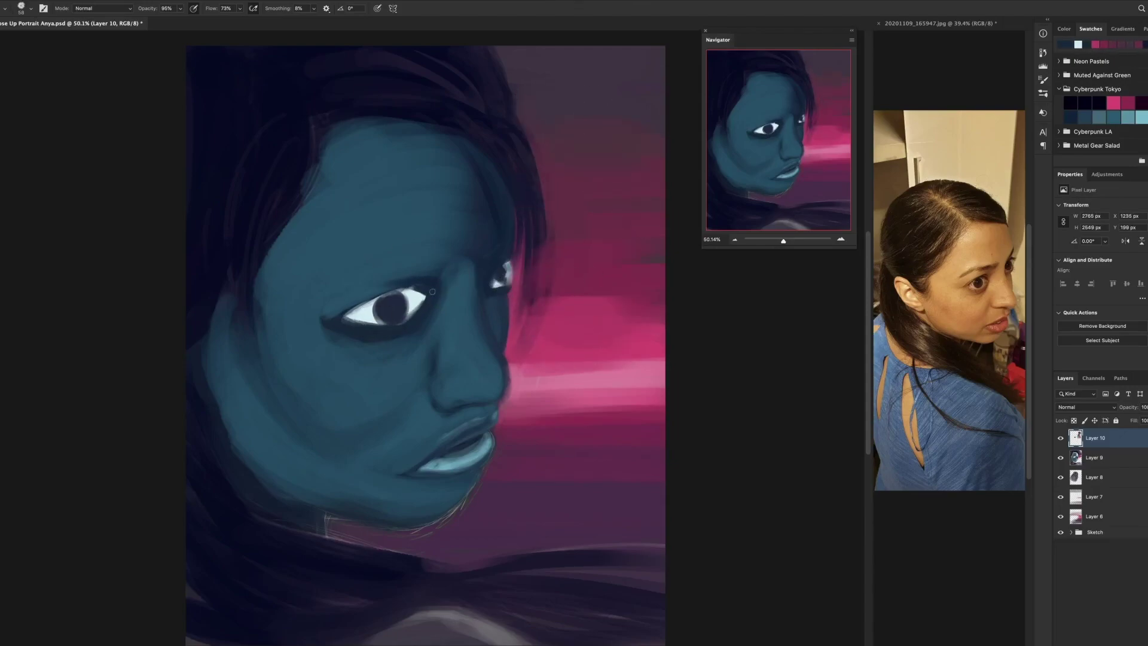
- Add a new layer and blend the teal shading across the mouth corner, chin, jaw and cheek
key(ctrl+shift+alt+n)
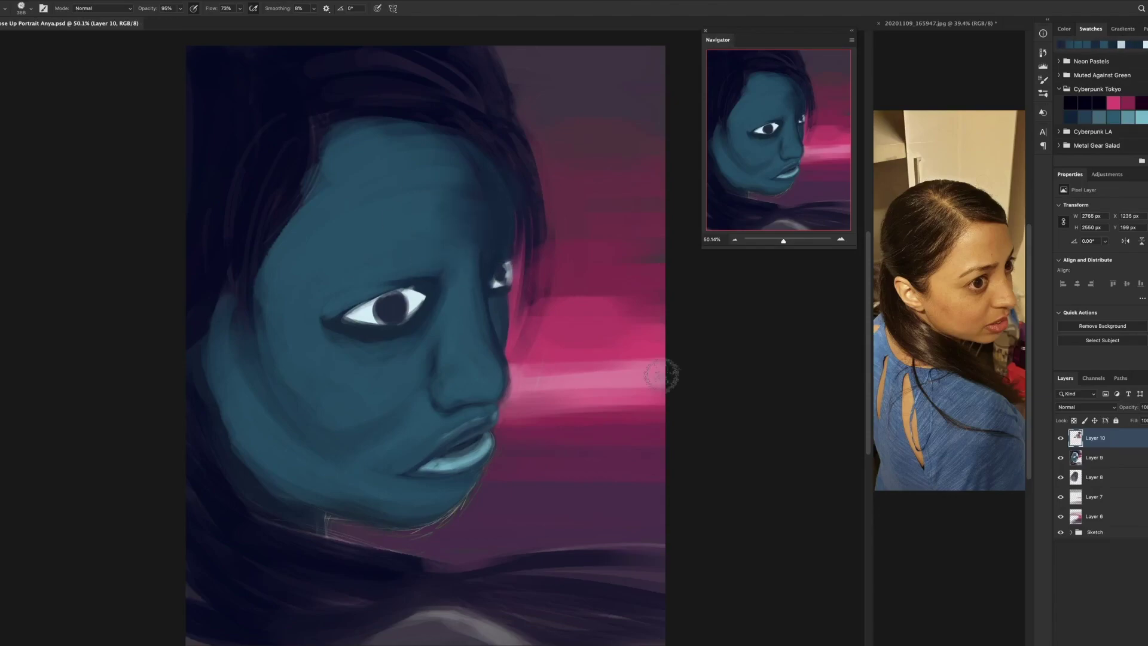
drag(442, 420, 425, 479)
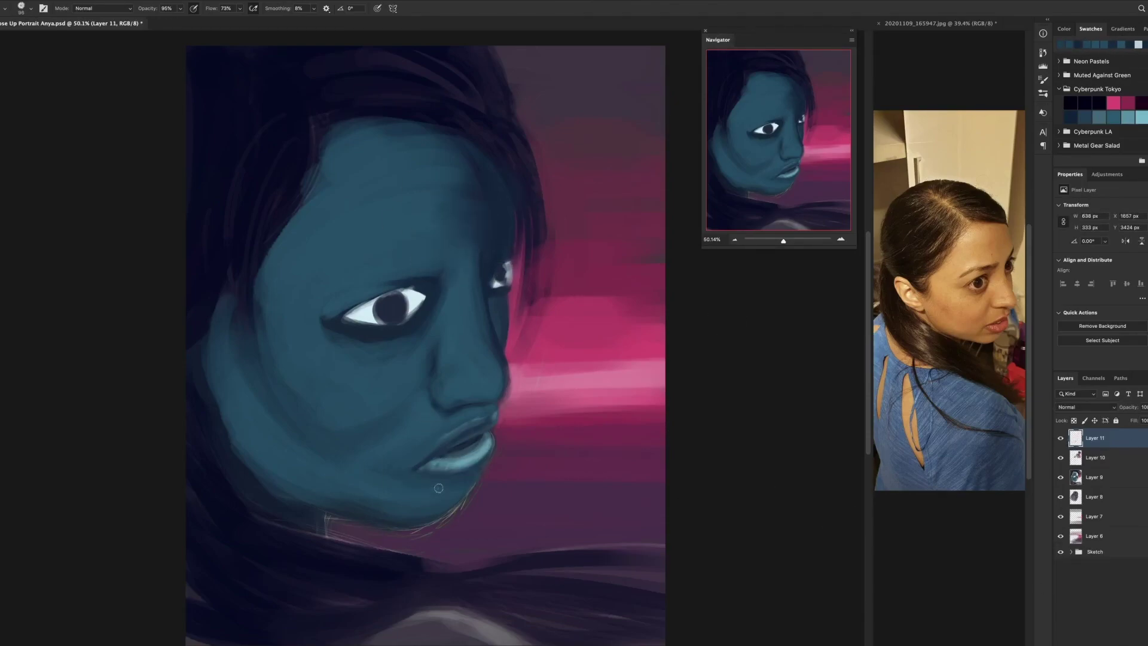
mouse_move(251, 359)
mouse_down()
mouse_move(238, 367)
mouse_move(348, 482)
mouse_move(382, 449)
mouse_move(276, 479)
mouse_move(448, 500)
mouse_move(450, 486)
mouse_up()
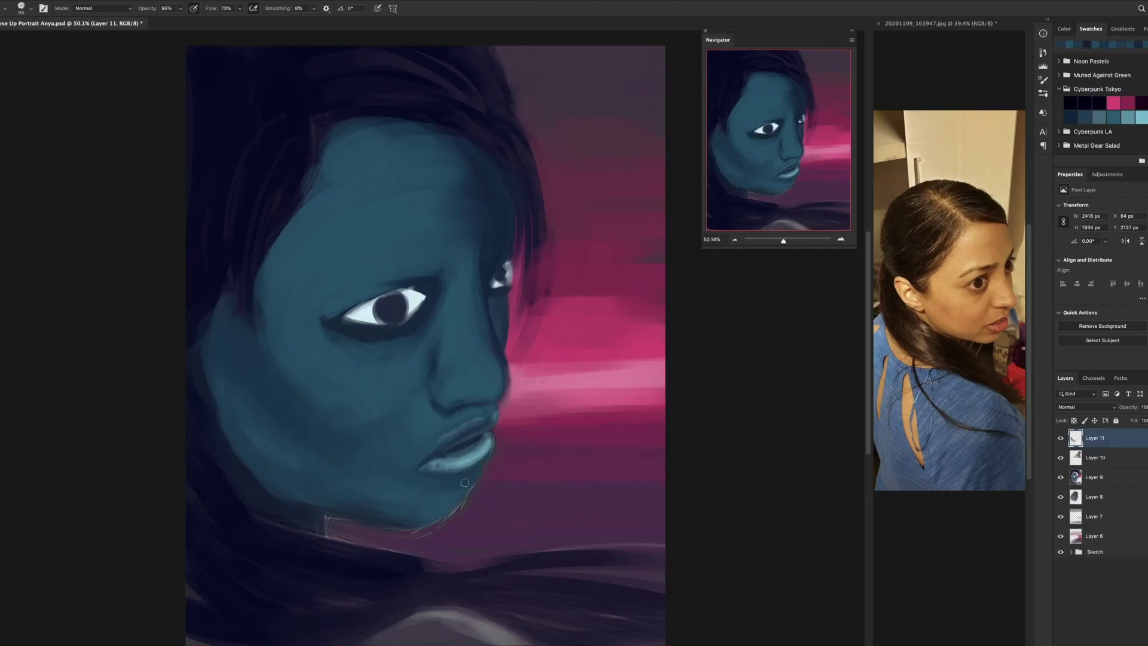
key(])
key(])
key(])
key(])
key(])
key(])
key(])
key(])
mouse_move(308, 397)
mouse_down()
mouse_move(249, 367)
mouse_move(358, 402)
mouse_move(421, 287)
mouse_up()
- Paint dark eyebrows above both eyes with a much smaller brush
key([)
key([)
key([)
key([)
key([)
key([)
key([)
key([)
key([)
key([)
key([)
drag(487, 238, 505, 222)
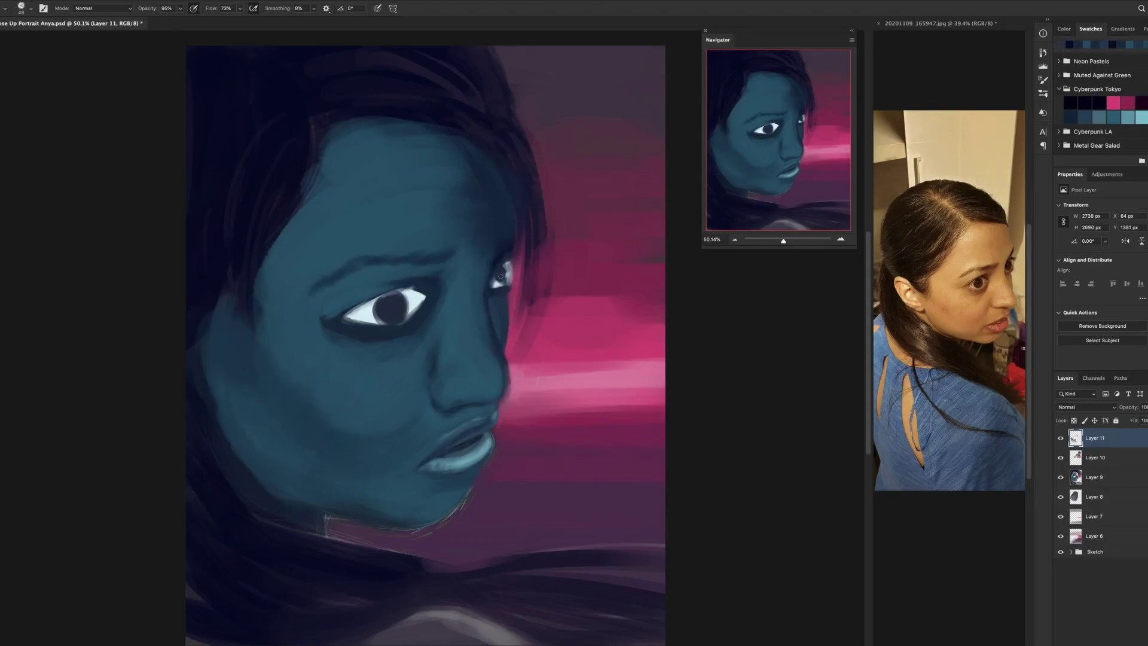
- Tone down the far eye's white, soften the near eye's outer corner, and compare with the layer hidden and shown
mouse_move(504, 270)
mouse_down()
mouse_move(526, 281)
mouse_move(513, 293)
mouse_up()
mouse_move(352, 323)
mouse_down()
mouse_move(421, 320)
mouse_move(371, 317)
mouse_move(422, 290)
mouse_move(346, 311)
mouse_up()
key(])
key(])
key(])
key(])
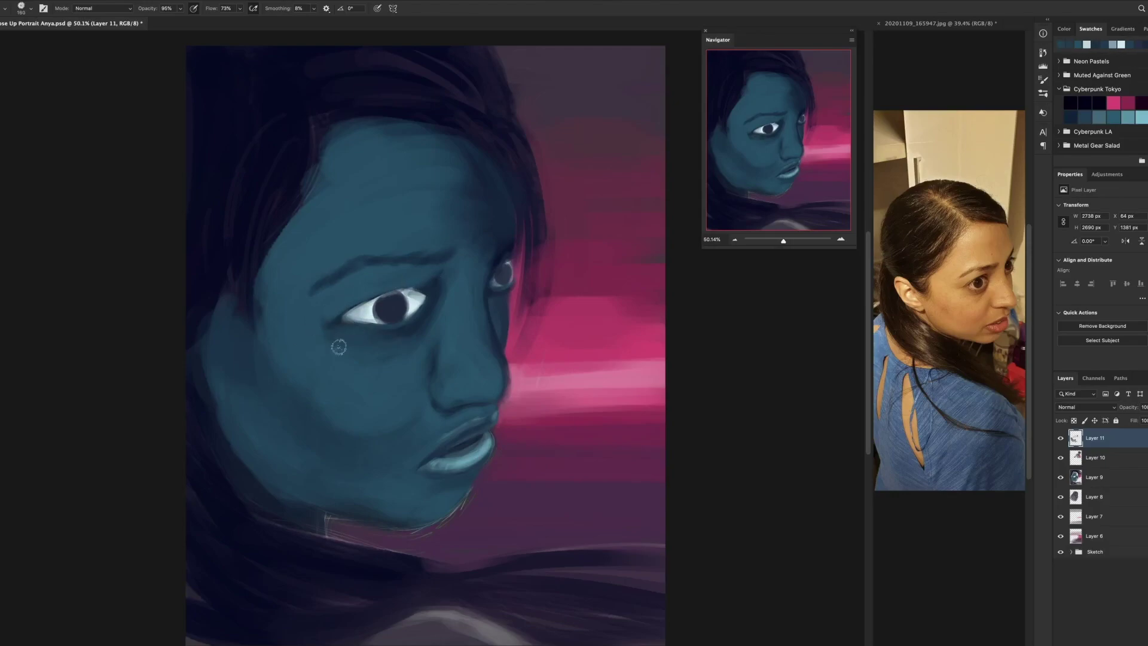
click(1061, 438)
click(1061, 438)
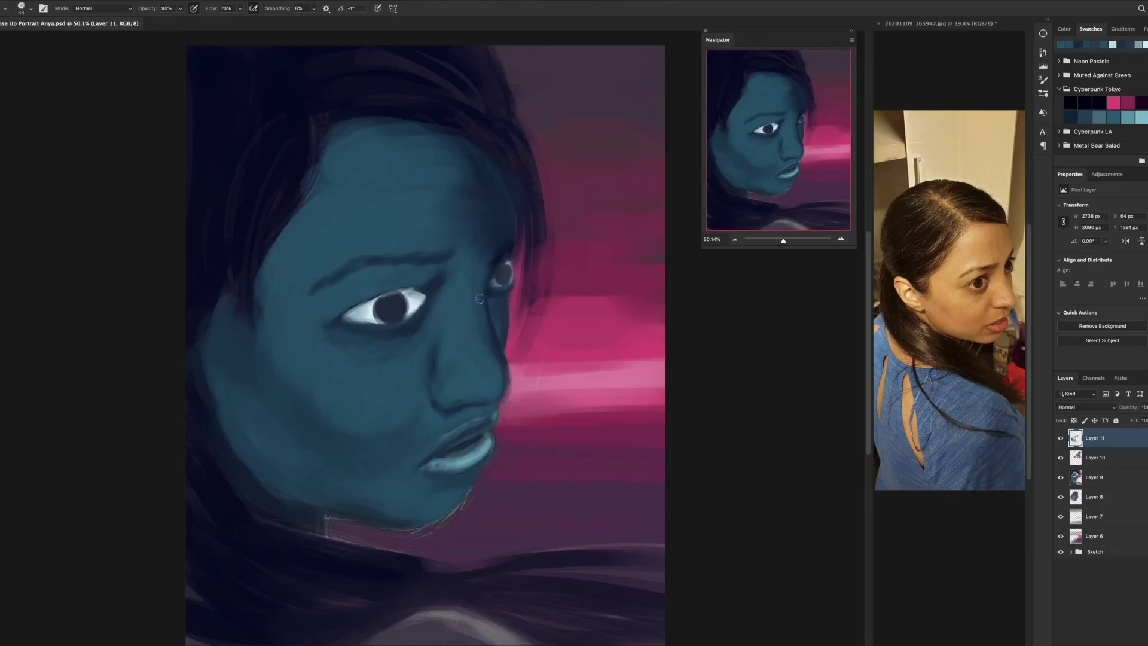
- Define the near eye's upper lid with a fine dark line and sample a color beside the far eye
key(bracketleft)
key(bracketleft)
key(bracketleft)
drag(358, 301, 383, 291)
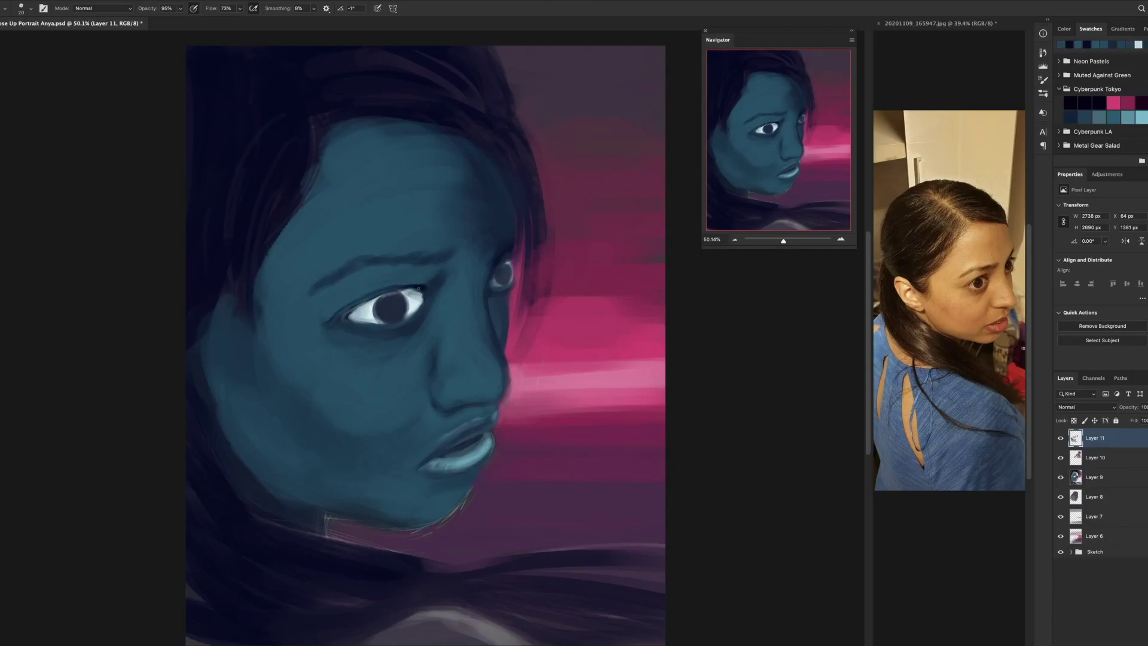
alt+click(496, 293)
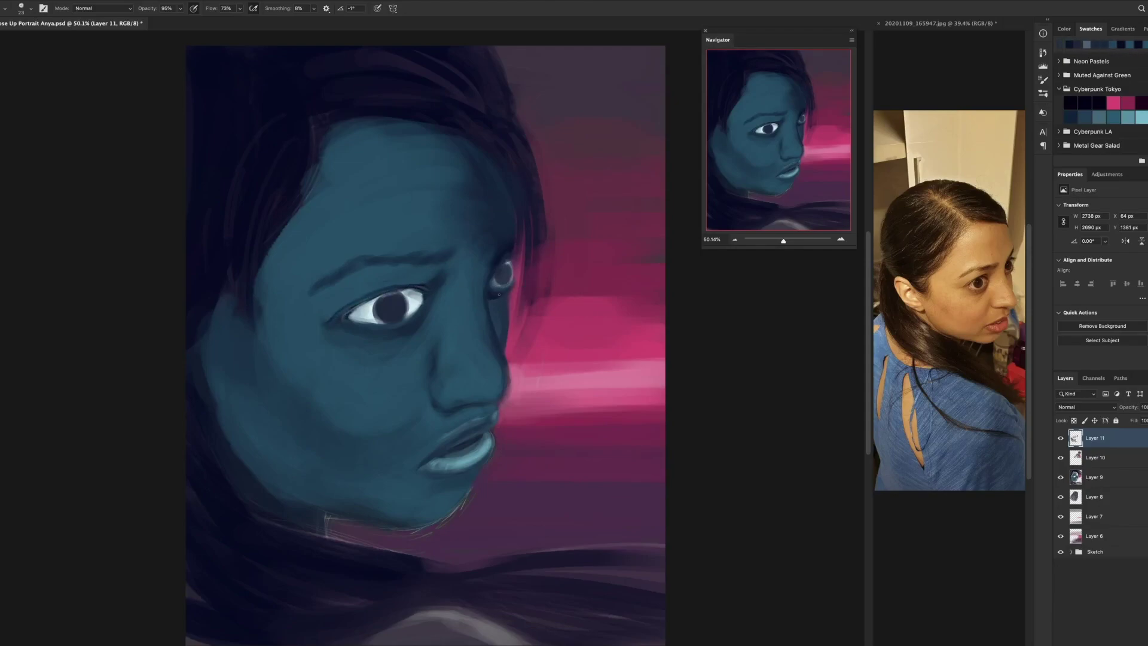
- Add a new layer and adjust the brush size for fine detail around the eyes
key(bracketright)
key(bracketright)
key(bracketright)
key(bracketright)
key(bracketright)
key(ctrl+shift+alt+n)
key(bracketleft)
key(bracketleft)
key(bracketleft)
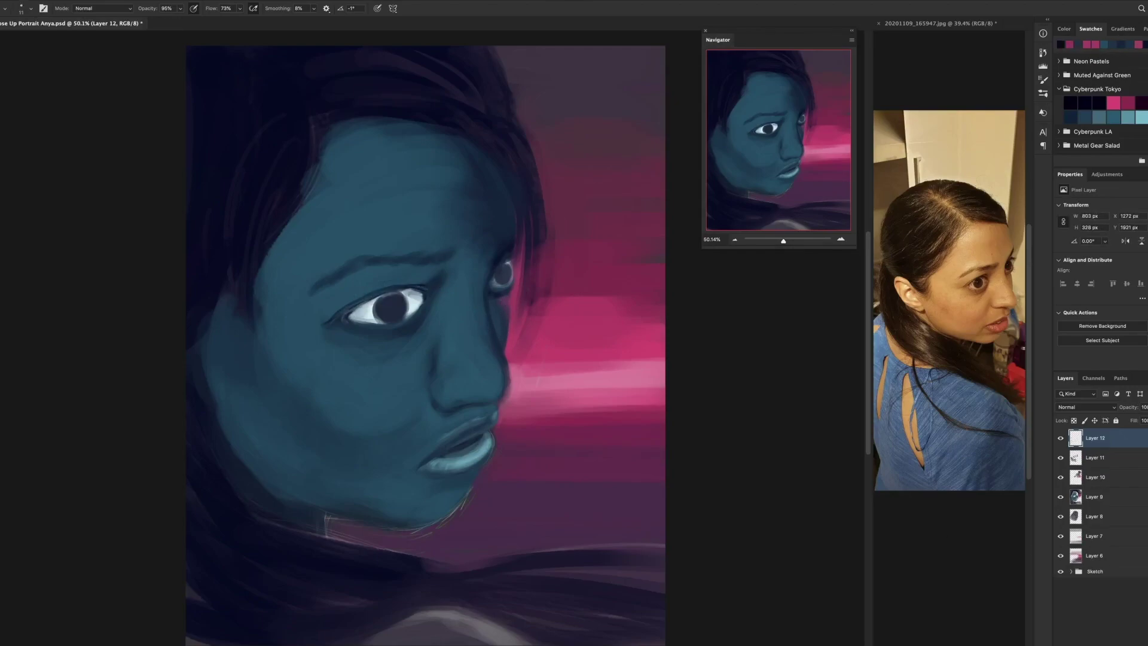
- Add another layer and repaint the mouth corner, upper lip and chin edge using colors sampled from the painting
key(F6)
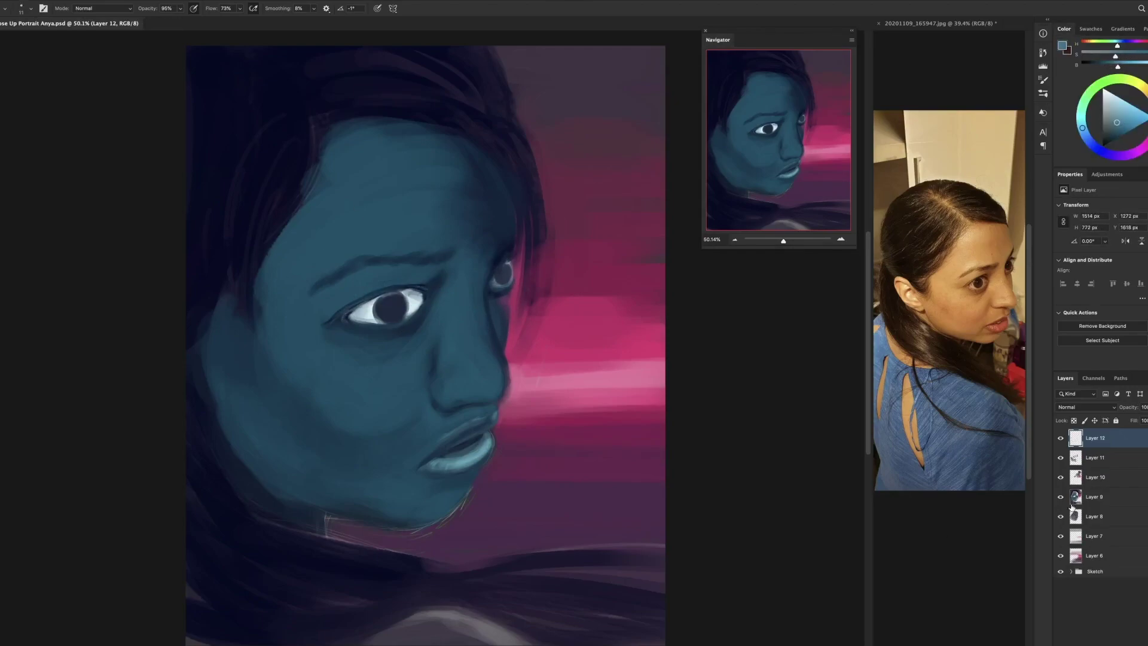
key(ctrl+shift+alt+n)
drag(388, 459, 408, 459)
alt+click(433, 414)
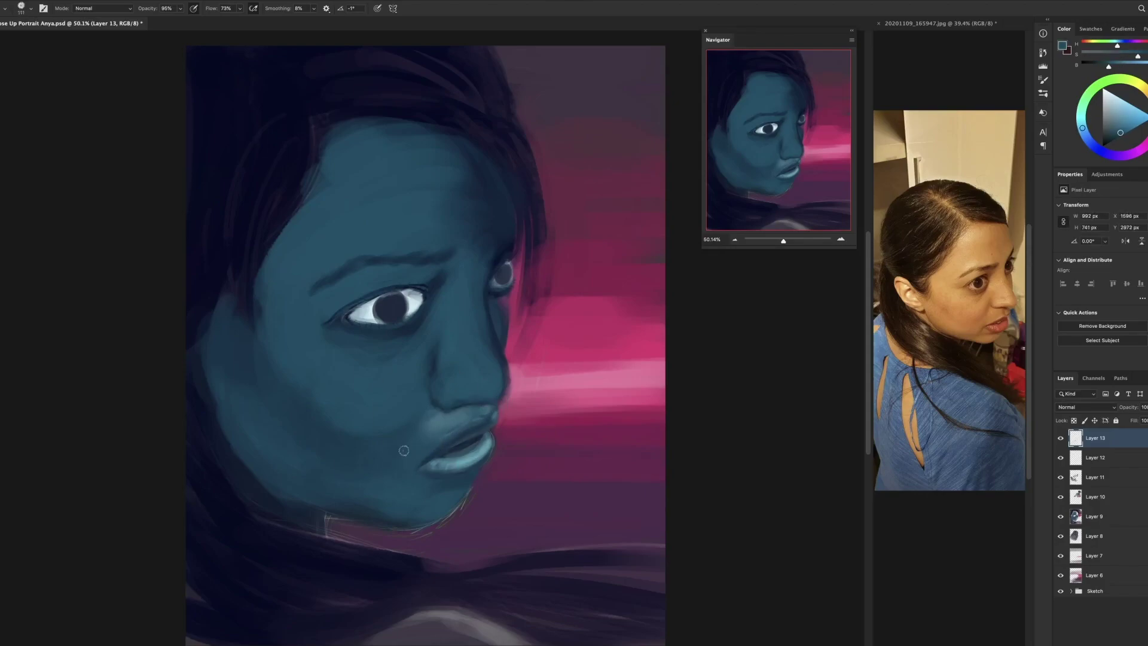
alt+click(486, 411)
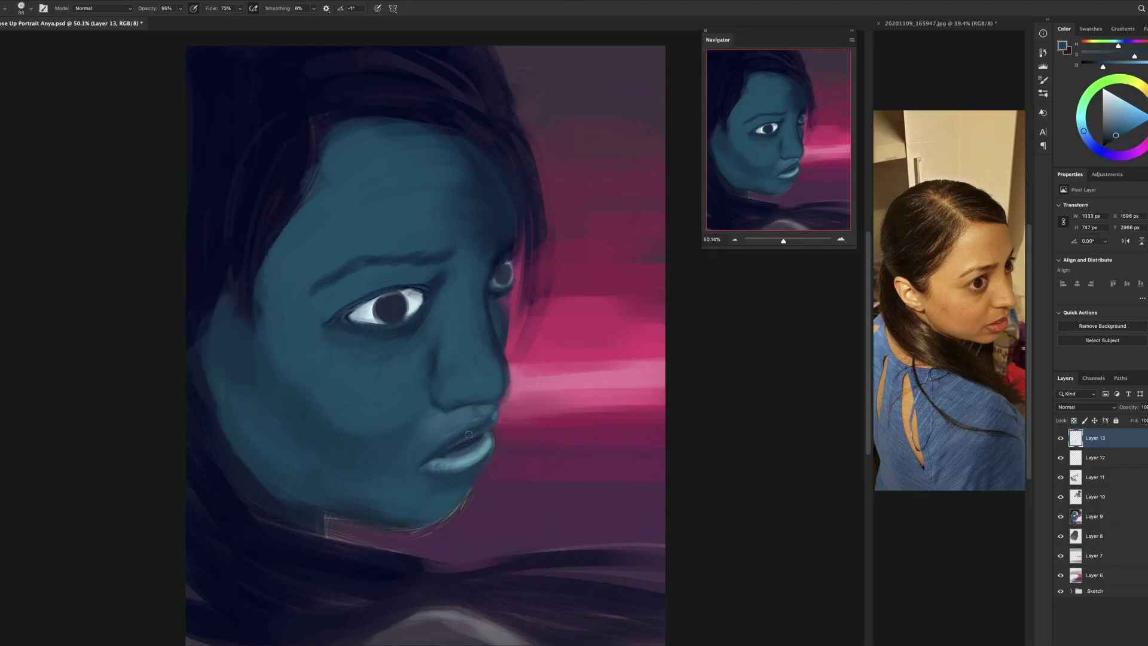
alt+click(487, 480)
alt+click(458, 504)
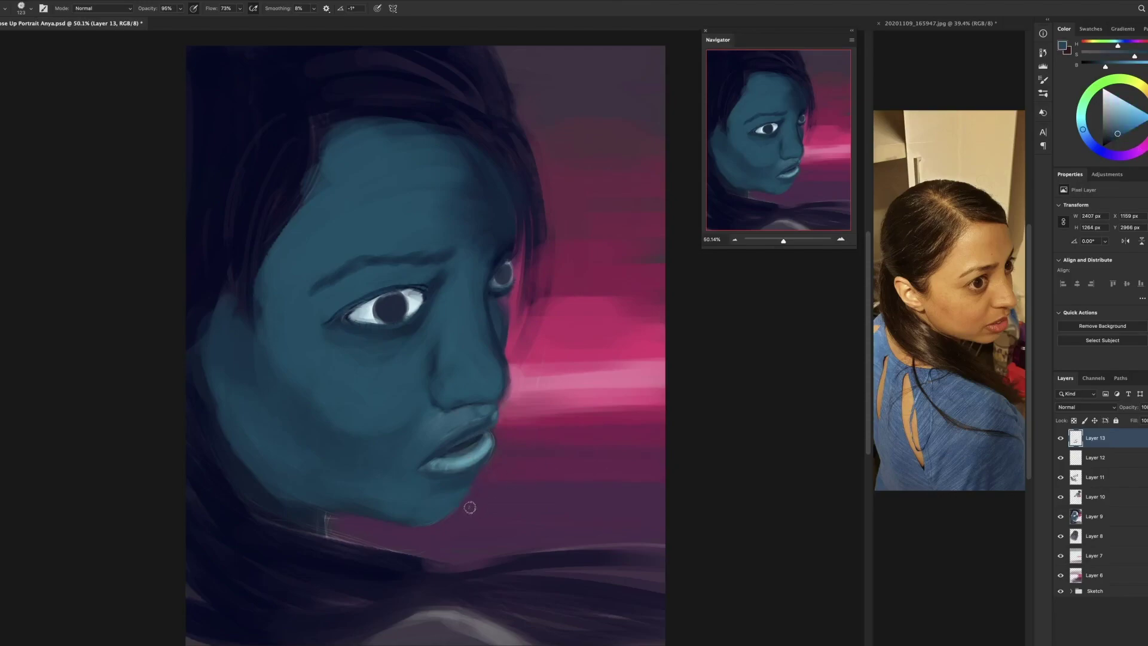
- Brighten the cheek and the skin beside the near eye with sampled teal tones, and save the document
alt+click(438, 298)
mouse_move(359, 410)
mouse_down()
mouse_move(397, 377)
mouse_move(390, 386)
mouse_up()
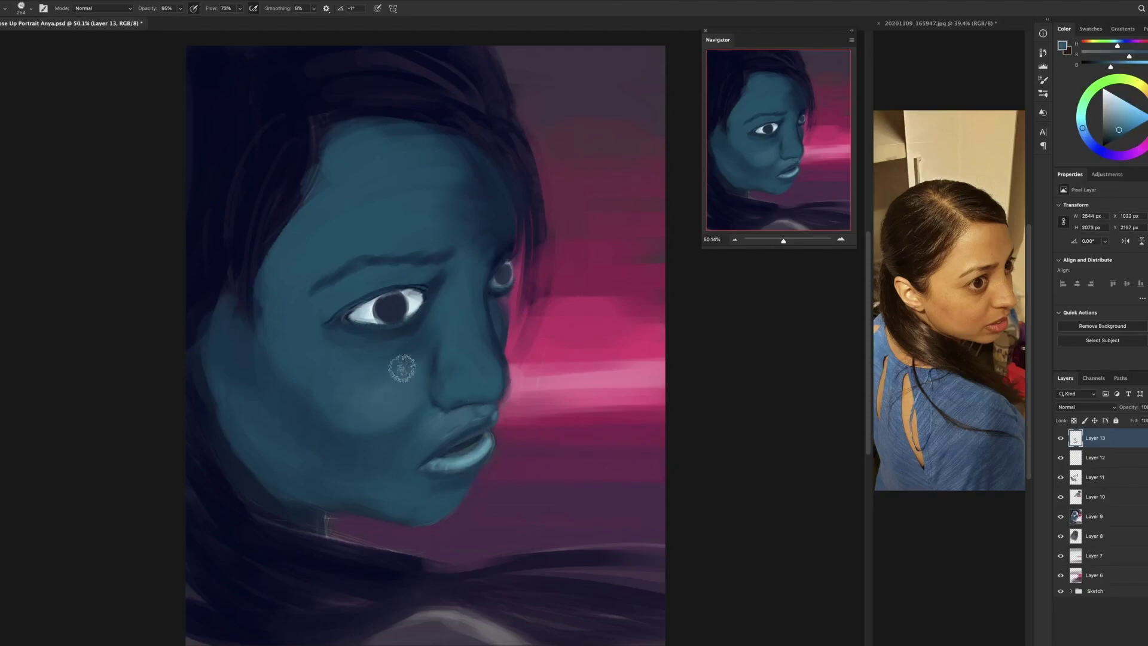
drag(291, 324, 332, 295)
alt+click(330, 302)
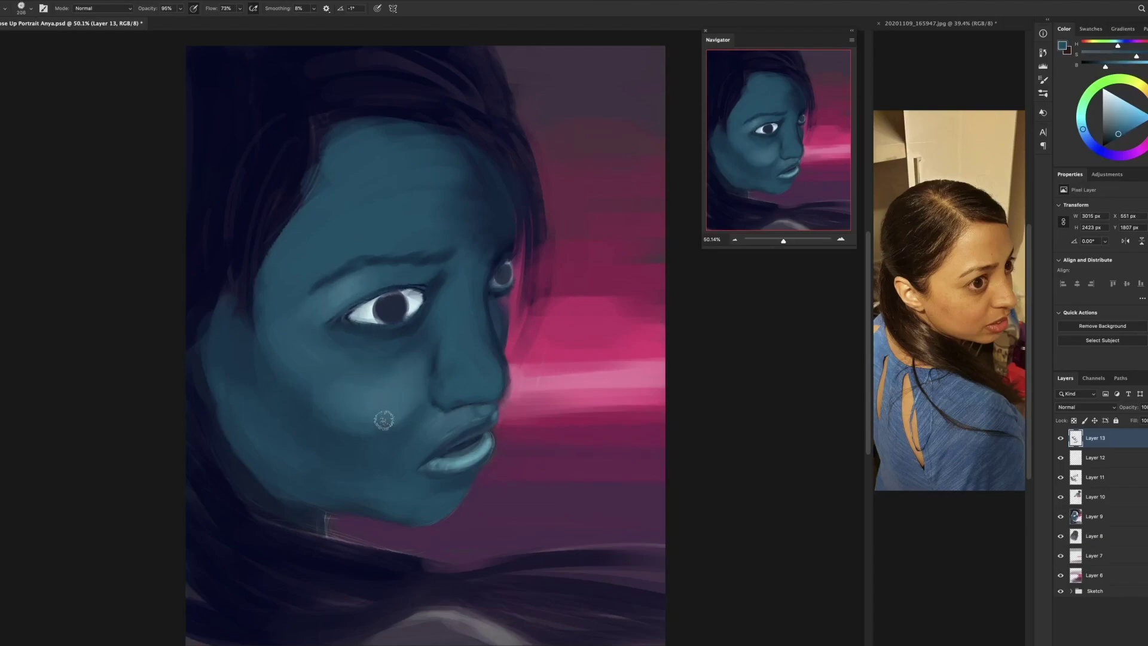
drag(302, 374, 374, 431)
key(ctrl+s)
- Paint lighter teal tones on the nose tip and bridge using a color sampled near the brow
drag(456, 359, 487, 403)
alt+click(457, 262)
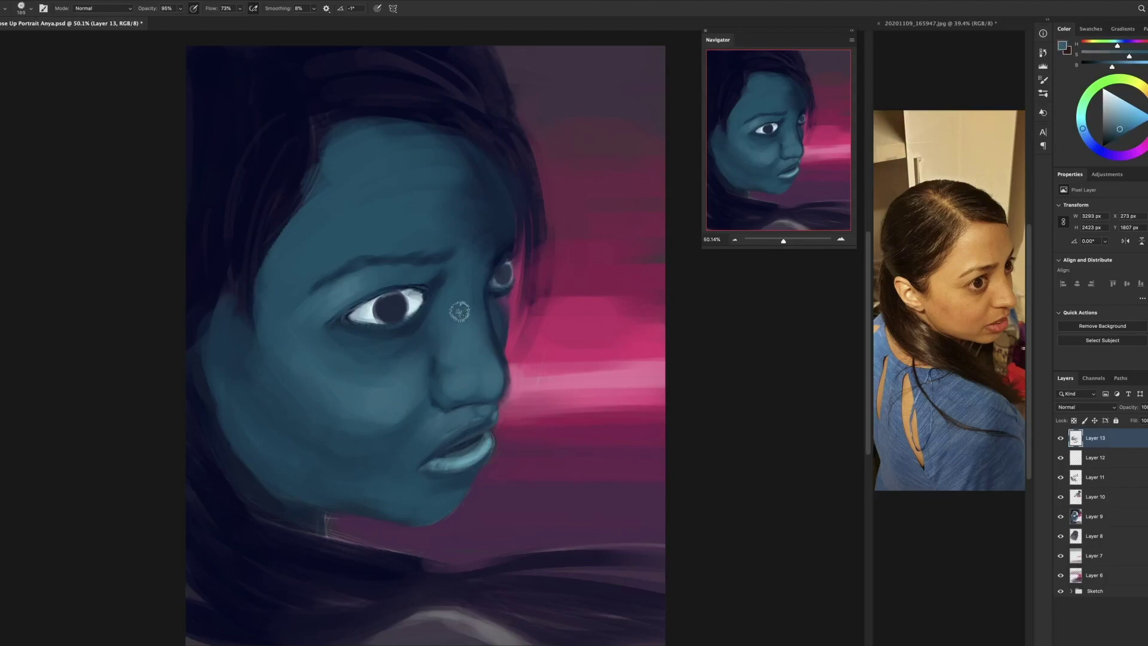
drag(441, 302, 473, 304)
- Add a new layer and paint darker shading across the cheek and side of the face
key(ctrl+shift+alt+n)
mouse_move(394, 408)
mouse_down()
mouse_move(387, 502)
mouse_move(384, 474)
mouse_move(359, 461)
mouse_move(392, 438)
mouse_move(363, 385)
mouse_move(317, 389)
mouse_move(351, 436)
mouse_move(272, 335)
mouse_move(261, 341)
mouse_up()
mouse_move(275, 431)
mouse_down()
mouse_move(385, 419)
mouse_move(325, 384)
mouse_move(428, 372)
mouse_move(335, 422)
mouse_up()
- Add a new layer and paint darker teal shading across the cheek between the nostril and the near eye
key(ctrl+shift+alt+n)
key(e)
key(b)
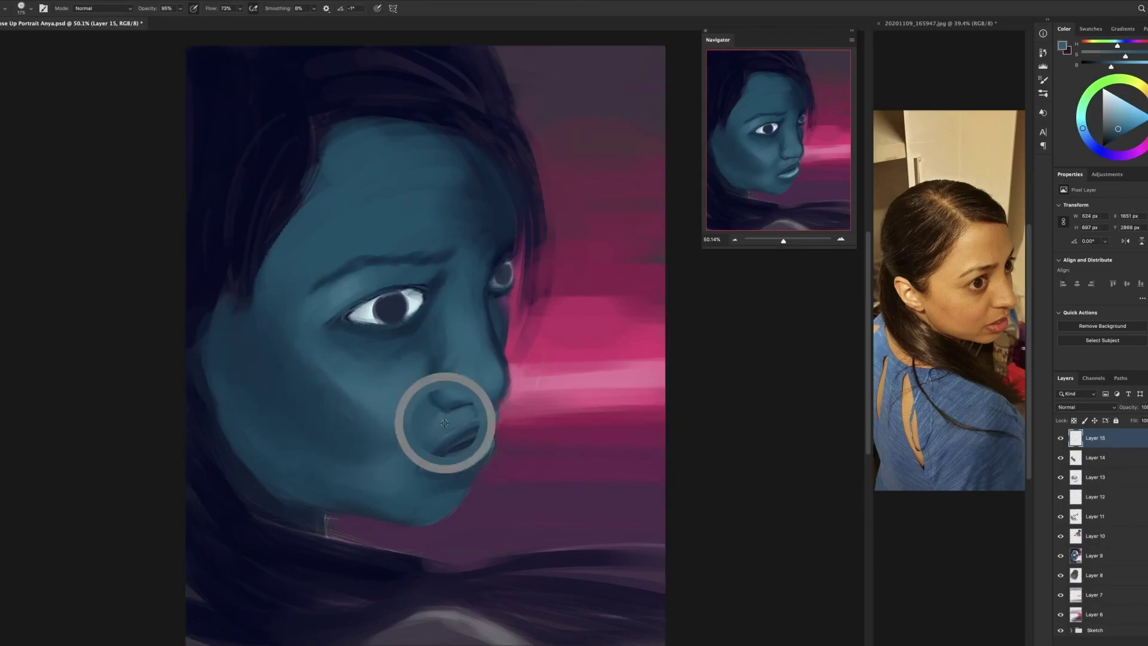
mouse_move(437, 381)
mouse_down()
mouse_move(374, 436)
mouse_move(323, 339)
mouse_up()
- Refine the nose bridge and nose tip edge with a smaller brush and teal tones sampled around the nose
key(bracketleft)
key(bracketleft)
key(bracketleft)
alt+click(440, 286)
alt+click(461, 263)
mouse_move(477, 345)
mouse_down()
mouse_move(460, 263)
mouse_move(500, 343)
mouse_move(485, 382)
mouse_up()
alt+click(435, 361)
- Paint fine shading around the nostril and under the nose tip with a much smaller brush and a sampled color
key(bracketleft)
key(bracketleft)
key(bracketleft)
key(bracketleft)
key(bracketleft)
key(bracketleft)
key(bracketleft)
key(bracketleft)
alt+click(477, 404)
click(477, 404)
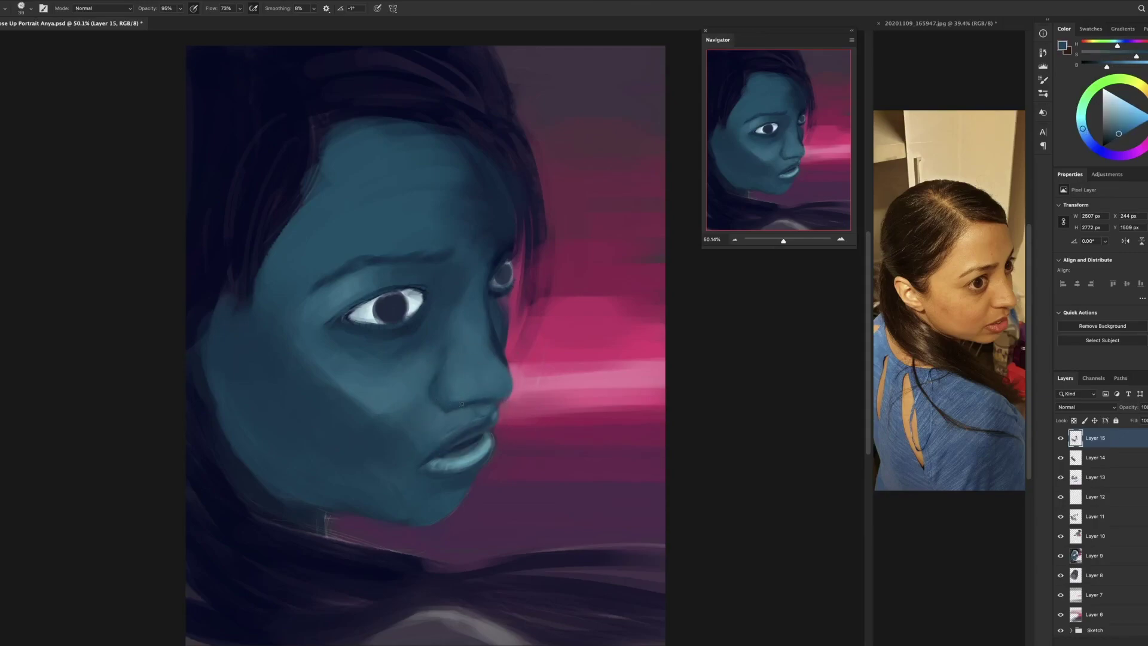
- Shade the skin beside the mouth corner and the cheek with a larger brush and tones sampled from the face
key(bracketright)
key(bracketright)
key(bracketright)
key(bracketright)
key(bracketright)
key(bracketright)
key(bracketright)
key(bracketright)
key(bracketright)
key(bracketright)
key(bracketright)
alt+click(421, 447)
key(bracketleft)
key(bracketleft)
key(bracketleft)
alt+click(434, 438)
alt+click(344, 402)
- Add a new layer and soften the cheek's light-to-dark edge below the near eye with a sampled cheek tone
key(ctrl+shift+alt+n)
key(bracketright)
key(bracketright)
key(bracketright)
key(bracketright)
alt+click(342, 402)
drag(297, 363, 391, 405)
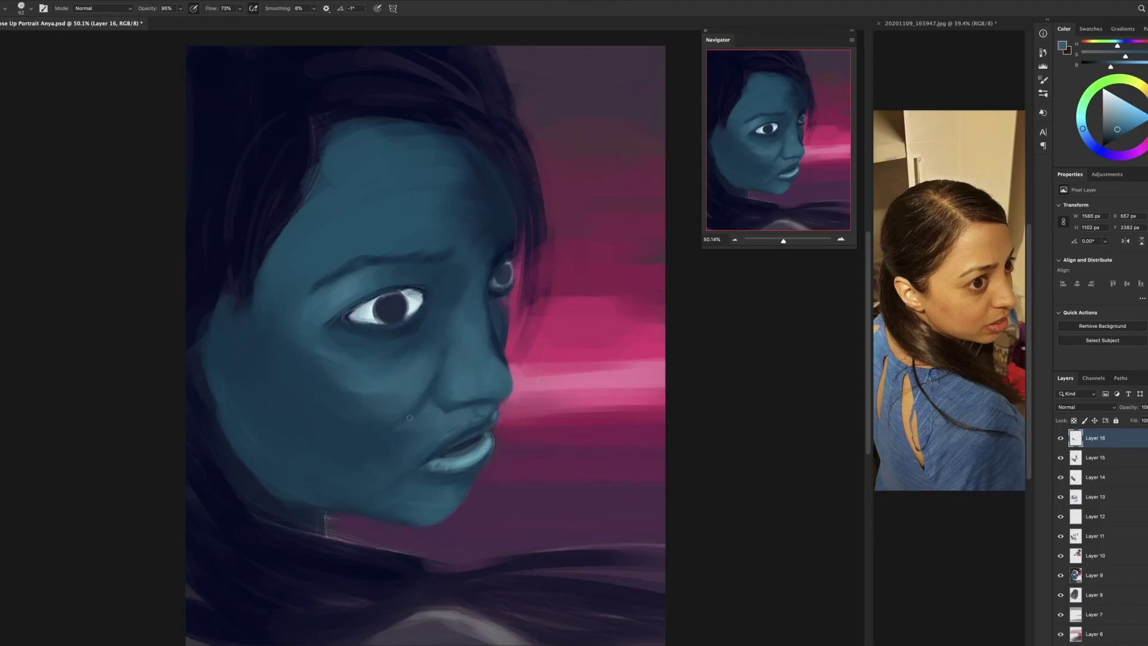
- Add another layer and blend the lower cheek beside the mouth with a large brush and a sampled tone, erasing any excess
key(ctrl+shift+alt+n)
alt+click(399, 447)
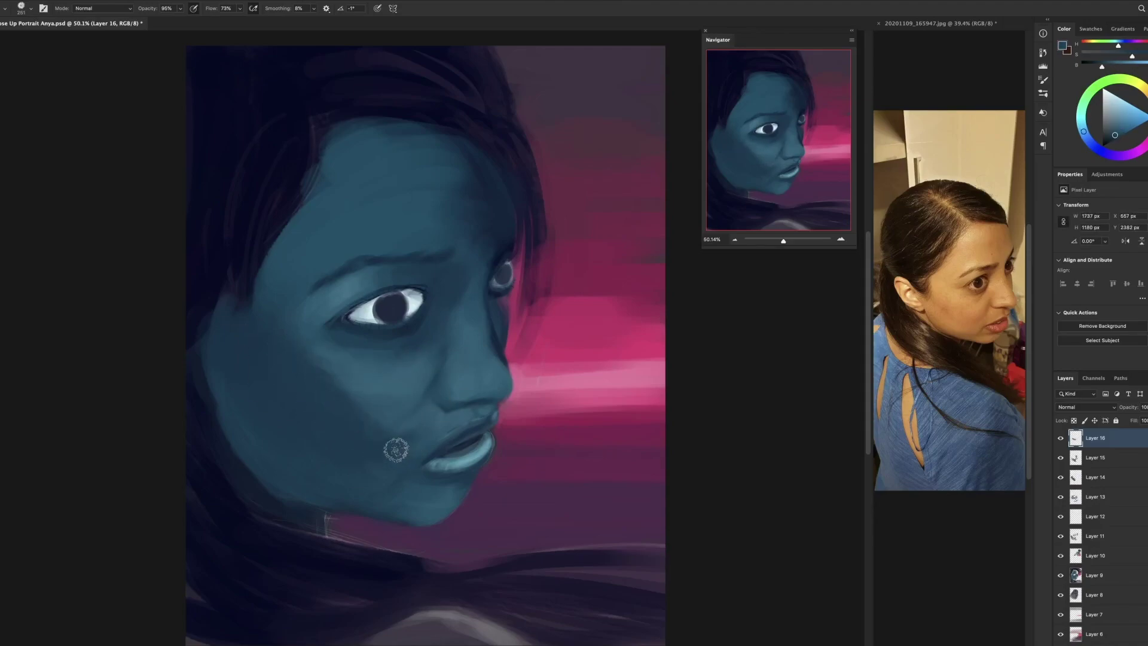
key(bracketright)
key(bracketright)
key(bracketright)
key(bracketright)
key(bracketright)
key(bracketright)
key(e)
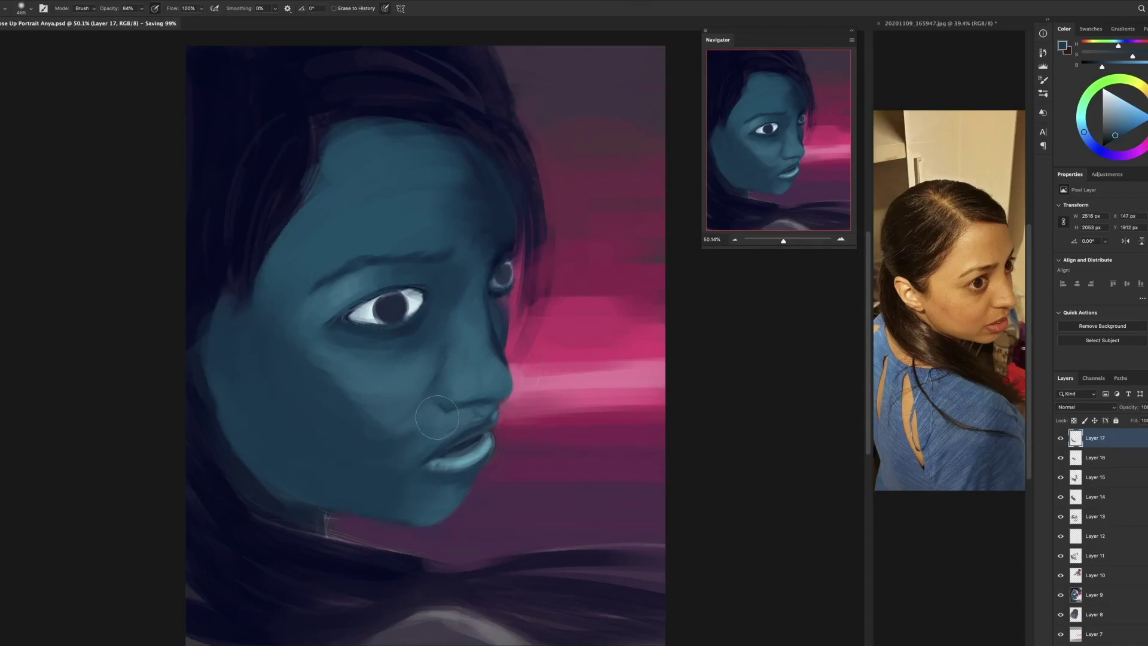
- Add a new layer and repaint the outer edge of the nose bridge with colors sampled along the contour
key(b)
key(ctrl+shift+alt+n)
alt+click(505, 349)
drag(502, 382, 469, 327)
alt+click(497, 347)
- Add another layer and paint the nose bridge up to the brow with a teal sampled from the nose tip
key(ctrl+shift+alt+n)
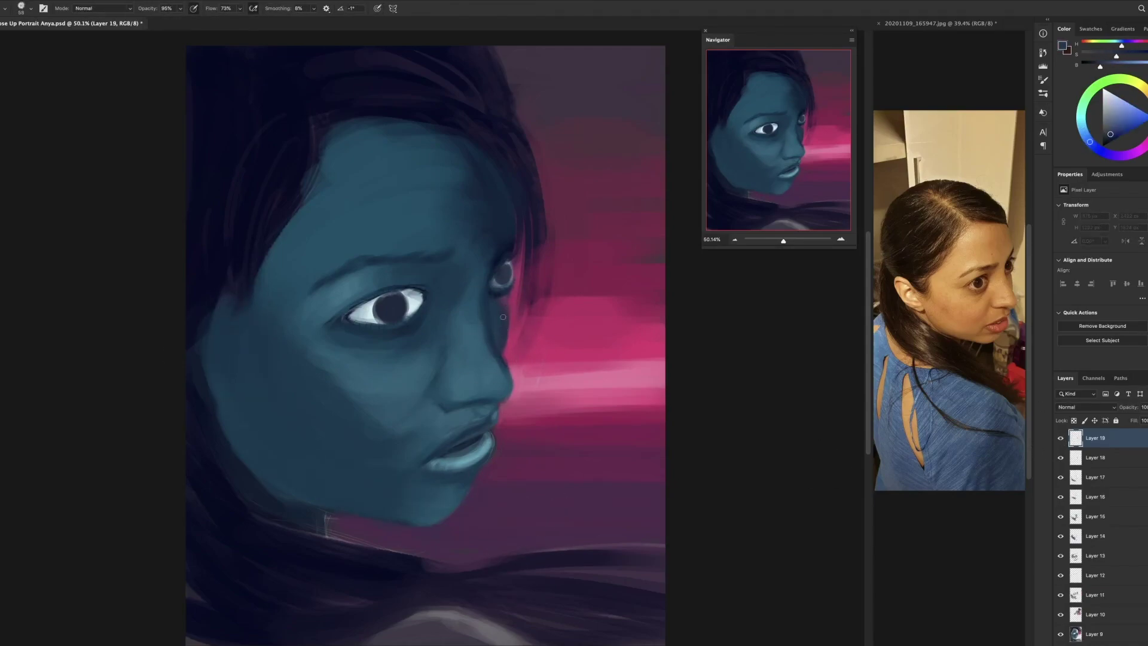
alt+click(490, 380)
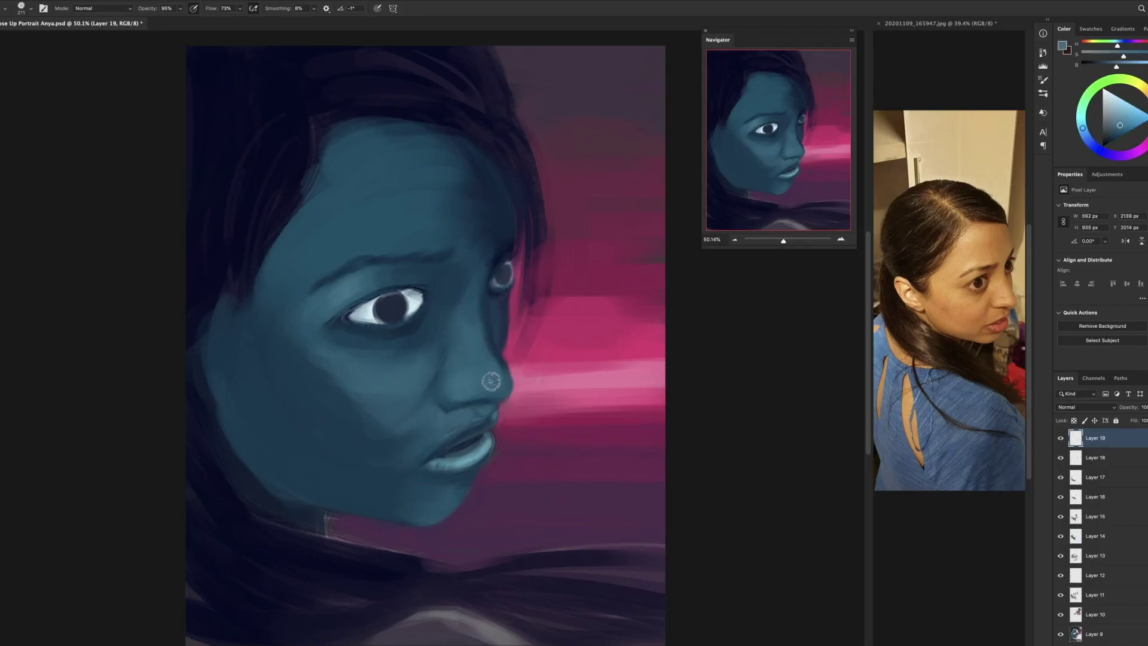
drag(475, 340, 467, 262)
- Compare the painting with and without the newest layer by toggling its visibility
click(1060, 438)
click(1060, 437)
click(1060, 437)
click(1060, 438)
click(1060, 437)
click(1060, 438)
- Add a new layer and paint the pupil and iris detail in both eyes with sampled dark tones
key(ctrl+shift+alt+n)
alt+click(392, 306)
click(393, 306)
alt+click(383, 315)
click(382, 316)
click(383, 303)
click(507, 272)
- Paint a small catchlight in the near eye's iris using a near-white color sampled from the eye
alt+click(496, 291)
key(bracketleft)
alt+click(418, 293)
click(393, 304)
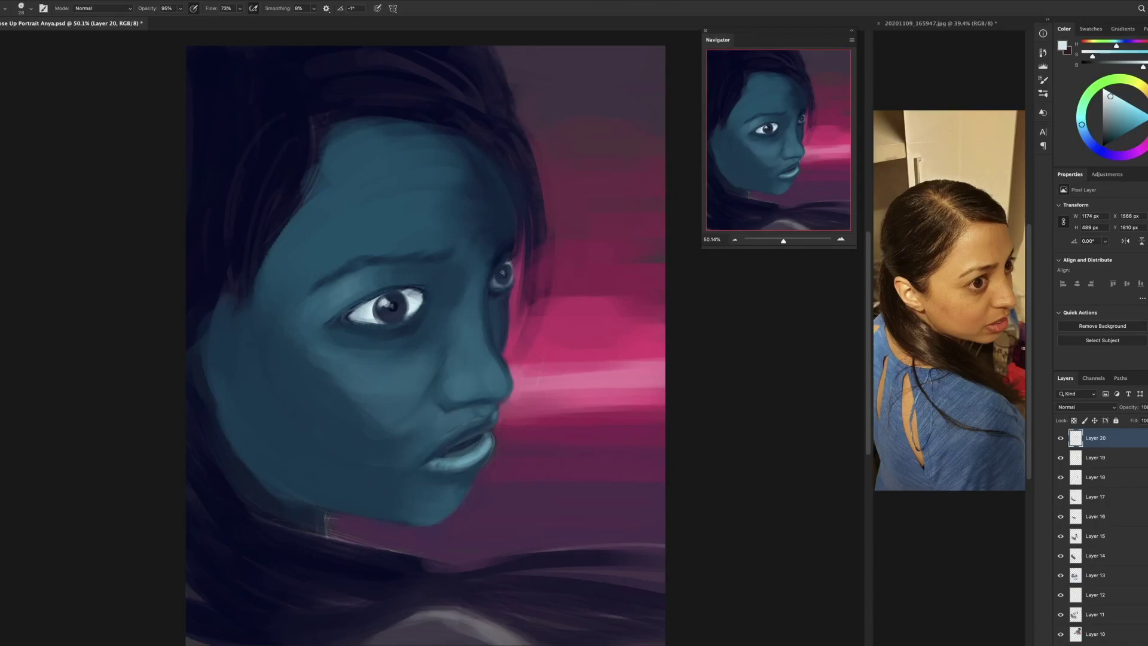
- Shade the white of the near eye on both sides of the iris with a larger brush and a sampled dark tone
alt+click(398, 301)
key(bracketright)
key(bracketright)
key(bracketright)
key(bracketright)
key(bracketright)
click(413, 298)
click(365, 309)
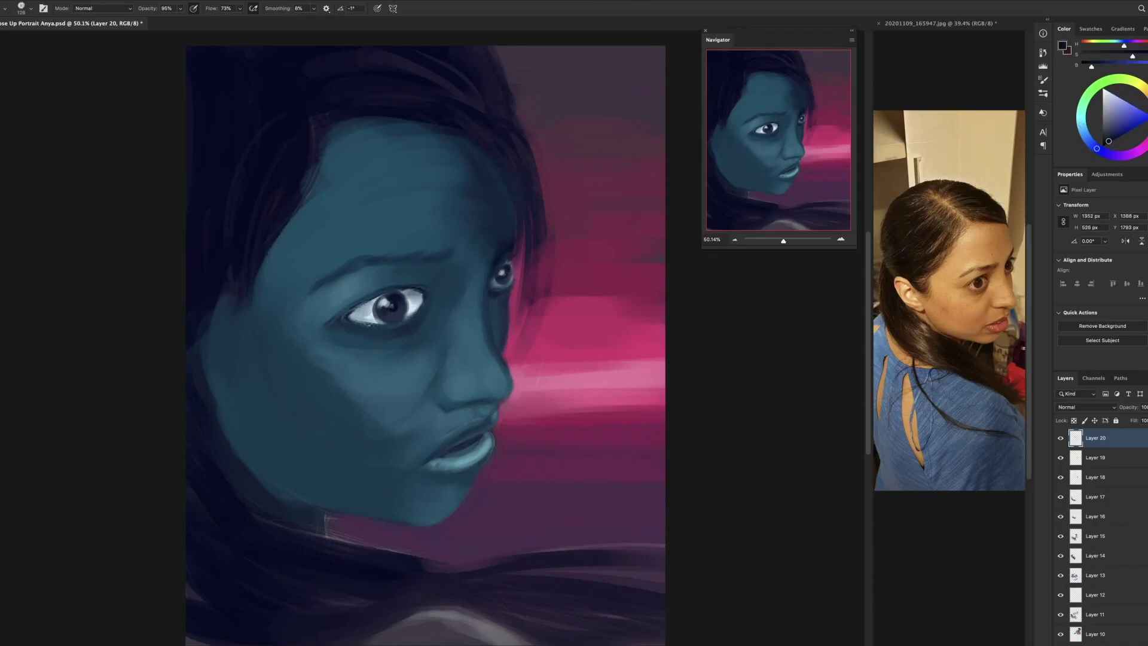
- Refine the far eye's upper lid and add light highlights to the nose tip and lower lip with sampled colors
click(501, 258)
alt+click(501, 258)
click(489, 377)
key(ctrl+z)
alt+click(478, 455)
key(bracketleft)
key(bracketleft)
alt+click(393, 306)
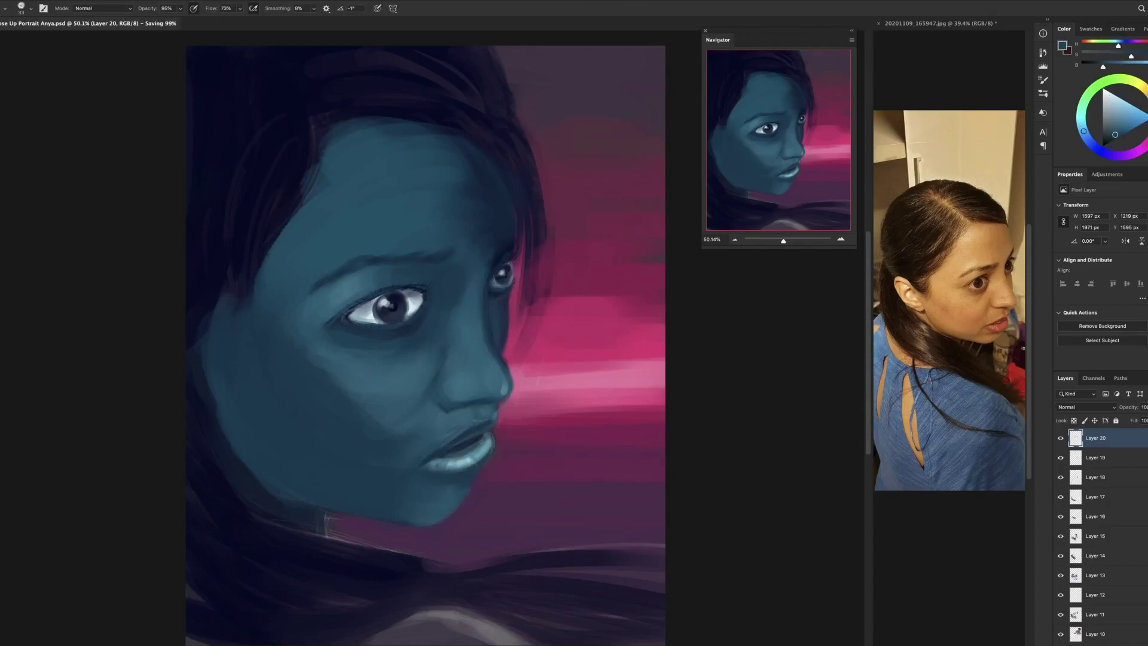
- Blend the nose bridge and adjoining cheek using sampled teal tones at varied brush sizes, and save the document
key(bracketleft)
key(bracketleft)
key(bracketleft)
key(bracketleft)
key(bracketleft)
alt+click(481, 346)
key(bracketright)
key(bracketright)
key(bracketright)
key(bracketright)
key(bracketright)
alt+click(437, 352)
key(bracketright)
key(bracketright)
key(ctrl+s)
- Add a new layer and touch up the near eye's inner corner with light tones sampled from the eye
key(ctrl+shift+alt+n)
alt+click(421, 298)
key(bracketleft)
key(bracketleft)
alt+click(412, 306)
key(bracketright)
key(bracketright)
key(bracketright)
key(bracketright)
key(bracketright)
key(bracketright)
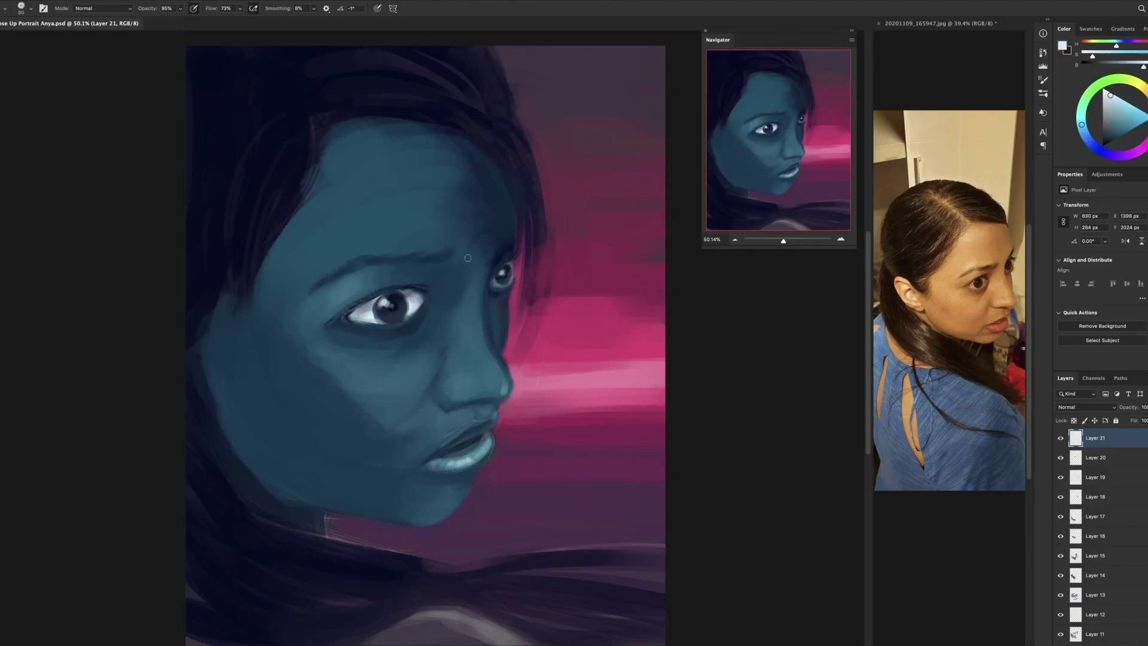
- Darken the skin beneath the near eye with a tone sampled from the outer cheek
alt+click(277, 350)
drag(341, 329, 388, 345)
key(e)
key(b)
key(x)
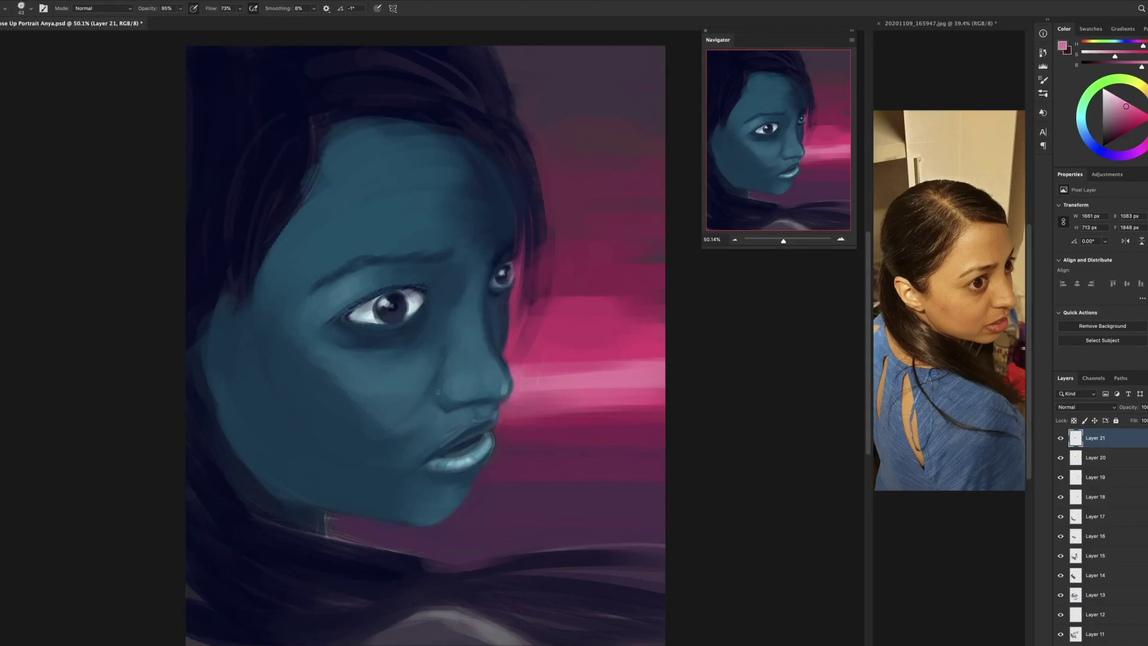
- Refine the near eye's lower lid and outer corner with a small brush and colors sampled around the lid
alt+click(359, 323)
key(bracketleft)
key(bracketleft)
key(bracketleft)
alt+click(345, 315)
key(bracketleft)
key(bracketleft)
key(bracketleft)
key(bracketleft)
alt+click(350, 314)
alt+click(350, 311)
- Brighten the near eye's whites and sharpen its lid edges with colors sampled from around the eye
alt+click(392, 320)
key(bracketright)
alt+click(370, 305)
alt+click(409, 308)
alt+click(380, 309)
key(bracketright)
key(bracketright)
key(bracketright)
key(bracketright)
key(bracketright)
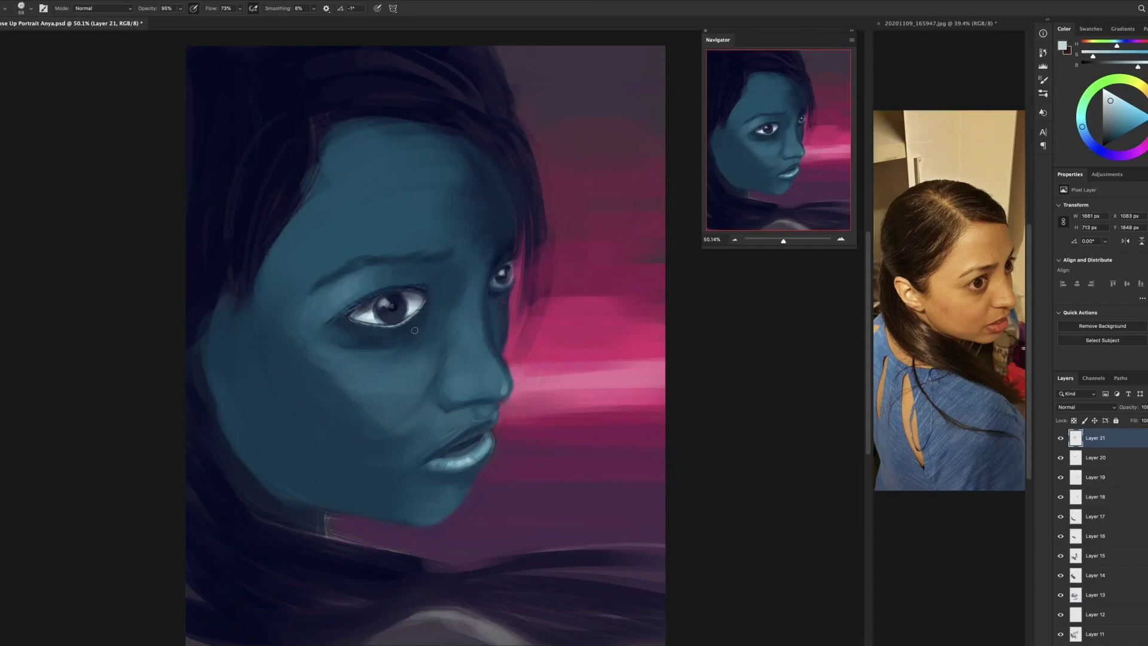
- Add a new layer and paint dark hair down both sides of the face with a hair brush at 90% opacity
key(ctrl+shift+alt+n)
right_click(431, 174)
double_click(618, 487)
alt+click(454, 108)
key(9)
drag(504, 153, 541, 239)
mouse_move(299, 173)
mouse_down()
mouse_move(257, 299)
mouse_move(203, 382)
mouse_up()
- Paint dark flowing hair across the canvas beneath the chin with progressively smaller brush sizes and a tone sampled there
key(bracketleft)
key(bracketleft)
key(bracketleft)
mouse_move(658, 550)
mouse_down()
mouse_move(359, 610)
mouse_move(436, 562)
mouse_move(389, 550)
mouse_up()
key(bracketleft)
key(bracketleft)
key(bracketleft)
key(bracketleft)
alt+click(569, 567)
- Paint fine strands along the near temple and deepen the hair with sampled dark tones at varied brush sizes, using 90% opacity
mouse_move(302, 104)
mouse_down()
mouse_move(296, 215)
mouse_move(251, 269)
mouse_up()
key(bracketleft)
key(bracketleft)
alt+click(528, 270)
alt+click(357, 121)
key(bracketright)
key(bracketright)
key(bracketright)
key(bracketright)
key(bracketright)
key(bracketright)
key(9)
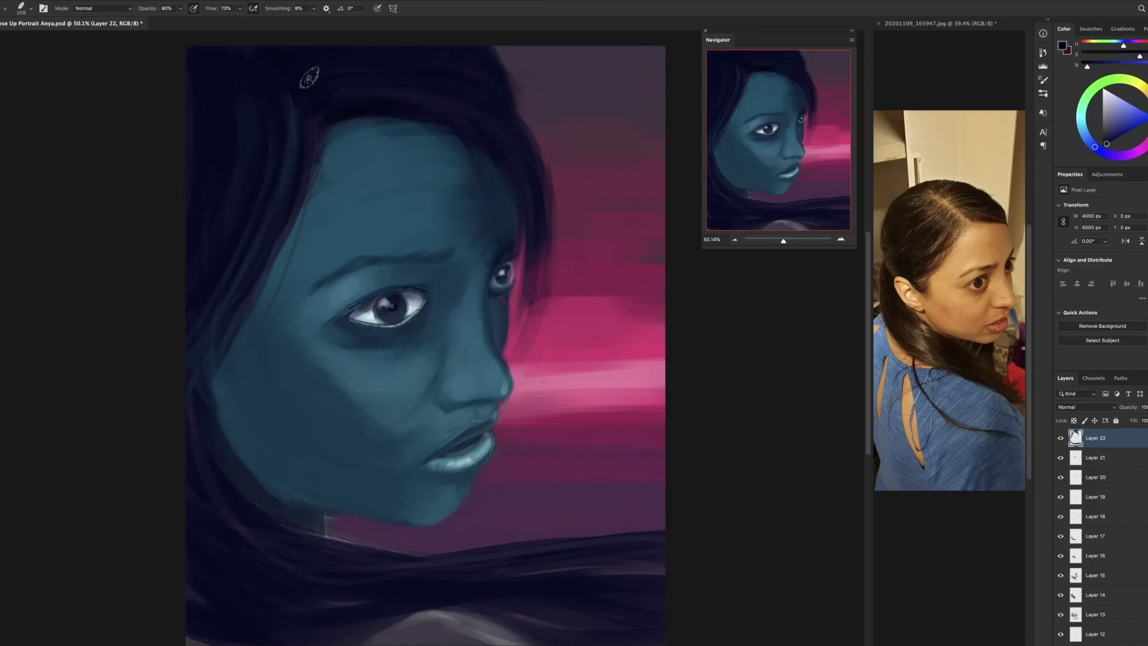
- Draw a teal hair parting from the crown to the top of the forehead with a smaller brush
key(bracketleft)
key(bracketleft)
key(bracketleft)
key(bracketleft)
alt+click(293, 105)
drag(242, 48, 325, 125)
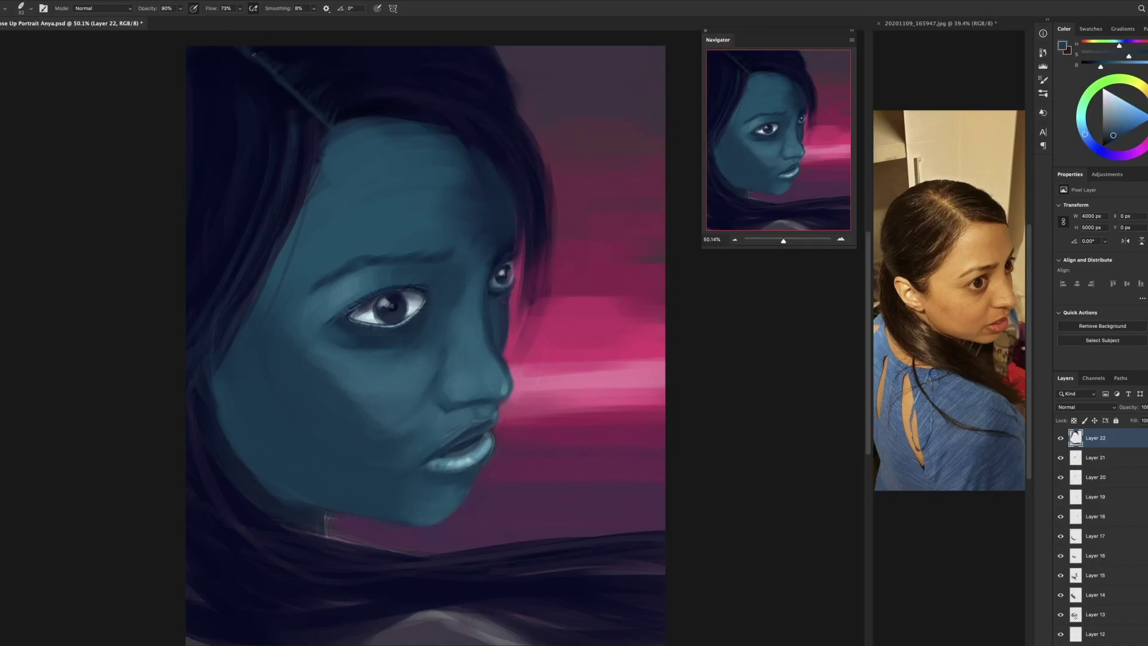
- Narrow the hair parting to a thin line with small dark strokes sampled from the adjoining hair, undoing the unwanted ones
key(bracketright)
alt+click(289, 184)
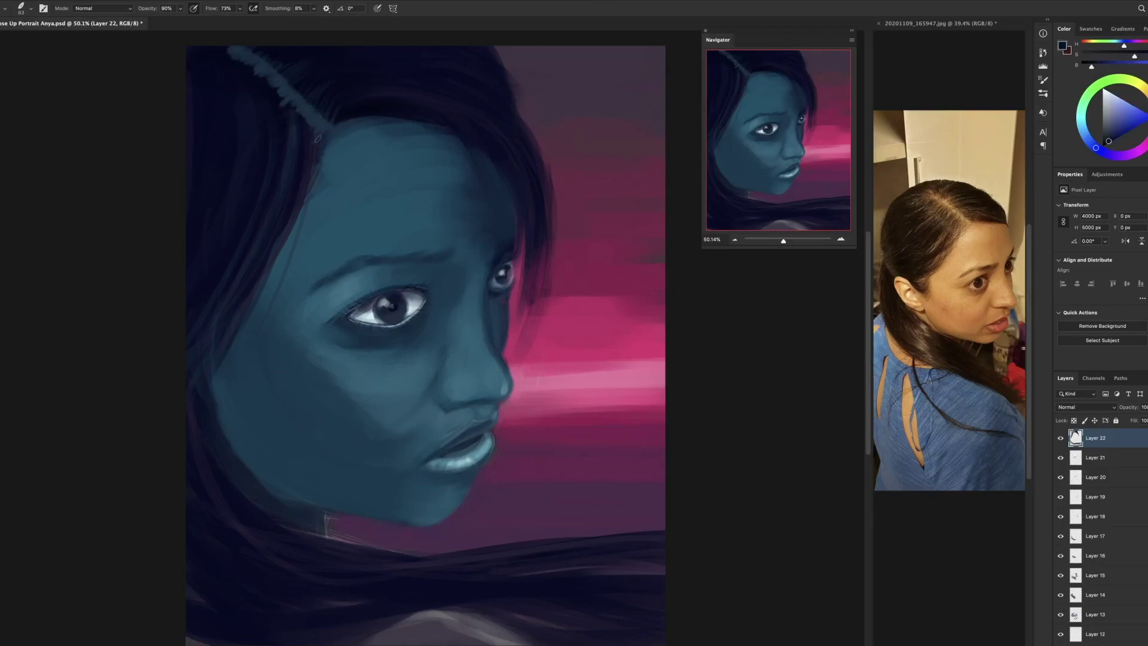
drag(272, 77, 251, 68)
key(ctrl+z)
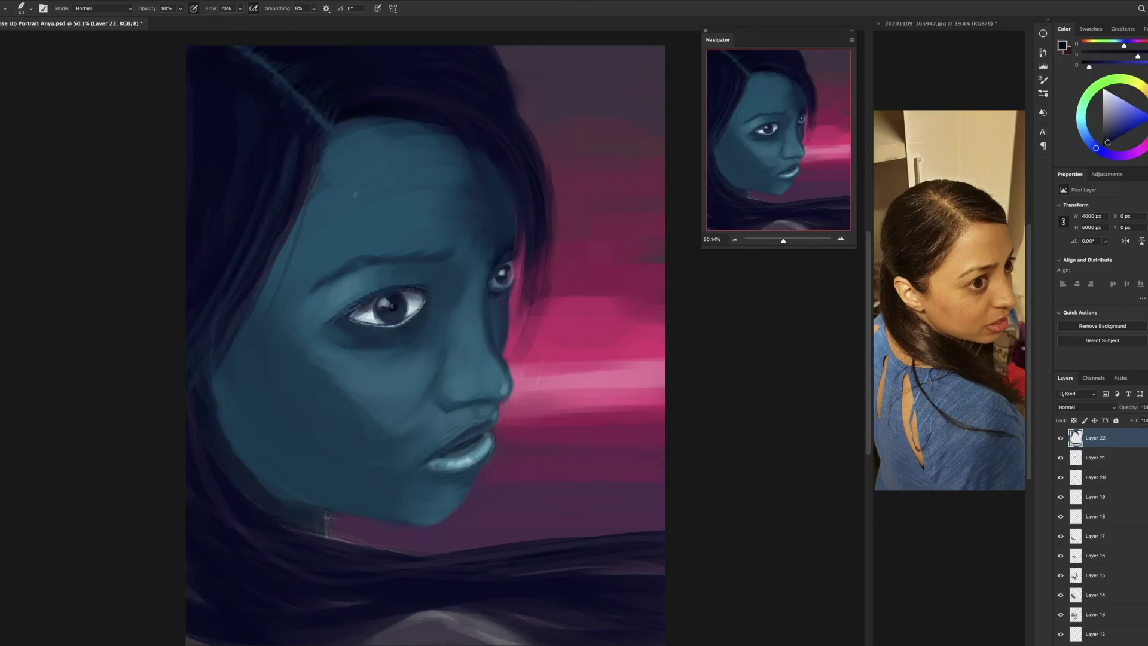
key(ctrl+z)
key(bracketleft)
key(bracketleft)
key(bracketleft)
alt+click(341, 111)
key(bracketleft)
key(bracketleft)
key(bracketleft)
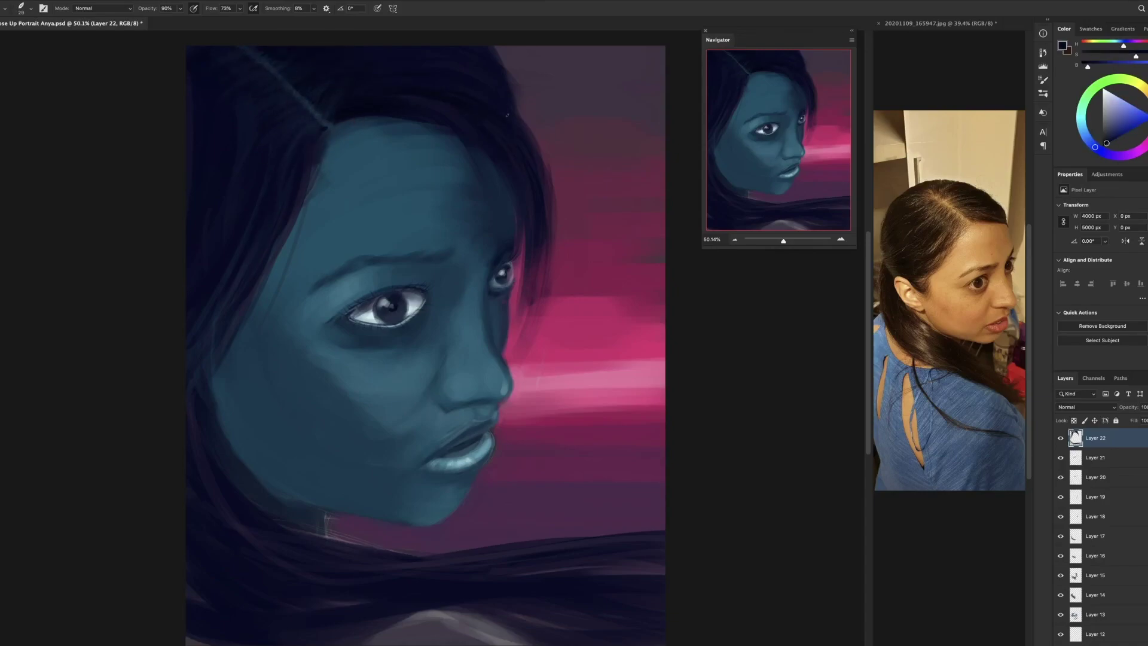
- Refine the outer cheek and jaw edge against the hair with tones sampled from the neck and jaw
key(bracketright)
key(bracketright)
key(bracketright)
key(bracketright)
key(bracketright)
alt+click(312, 515)
key(bracketleft)
key(bracketleft)
key(bracketleft)
alt+click(218, 445)
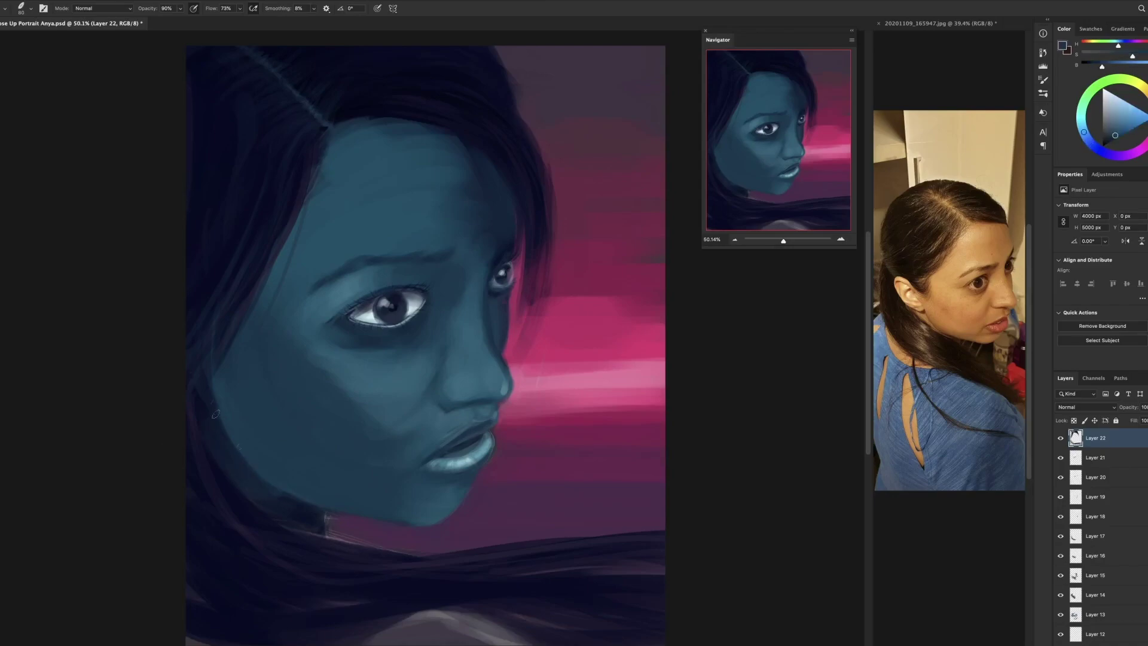
mouse_move(219, 388)
mouse_down()
mouse_move(257, 468)
mouse_move(329, 491)
mouse_up()
alt+click(329, 492)
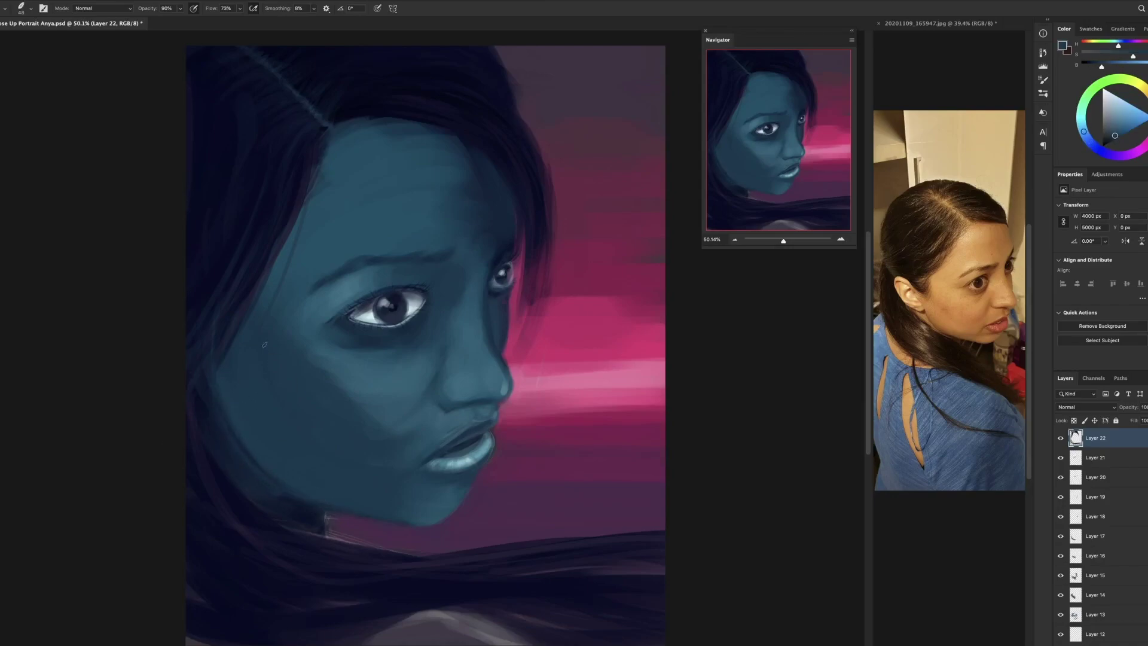
- Clean up the underside of the chin toward the neck with a smaller brush and a sampled dark jaw tone
alt+click(269, 474)
key(bracketleft)
key(bracketleft)
key(bracketleft)
drag(395, 517, 328, 520)
- On a new layer, touch up the lips with a sampled tone and darken the near eyebrow
alt+click(475, 443)
key(ctrl+shift+alt+n)
drag(459, 447, 475, 443)
key(e)
key(b)
drag(413, 269, 450, 258)
alt+click(359, 266)
click(350, 261)
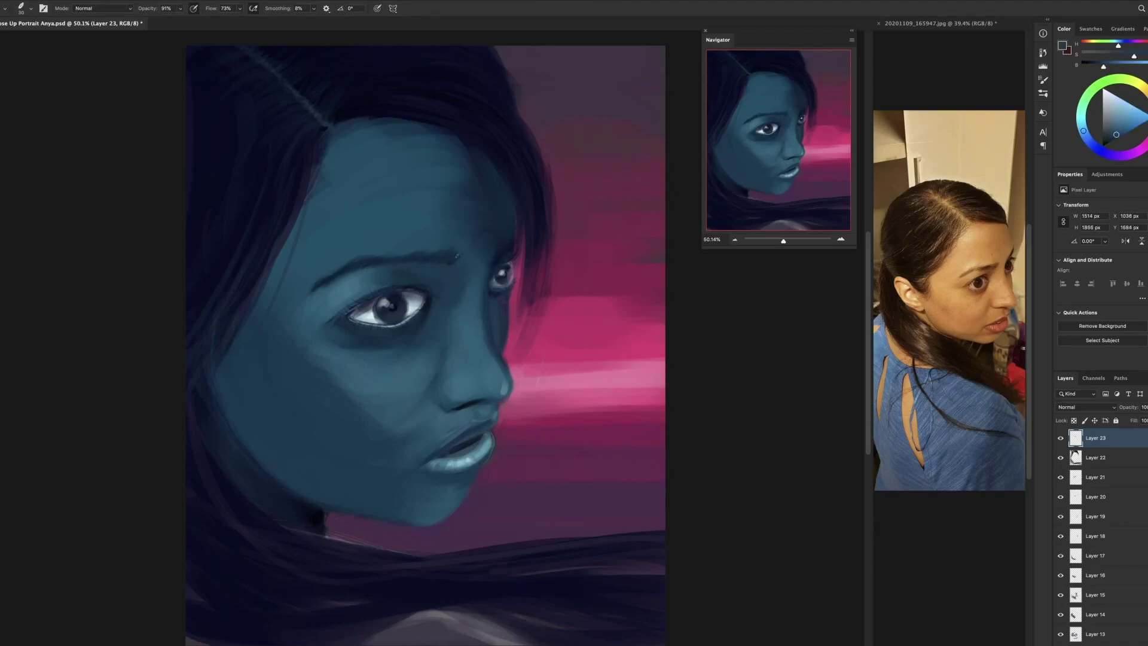
- Shade the lower cheek and chin with broad dark strokes and save the document
drag(335, 464, 508, 485)
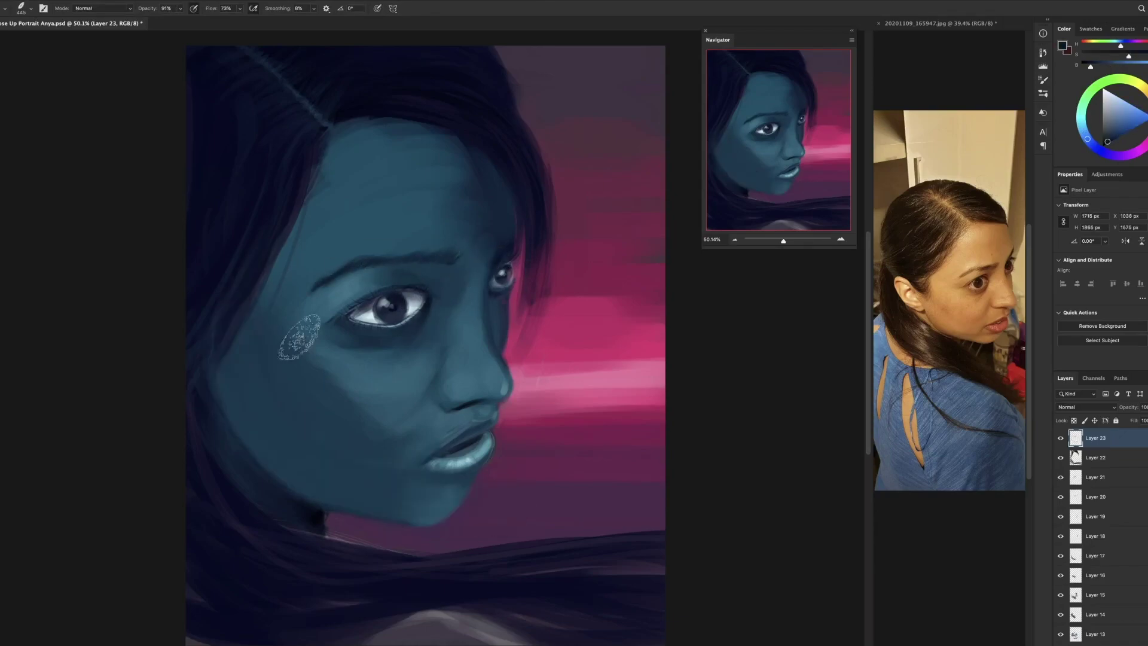
key(e)
key(b)
key(ctrl+s)
- Add a new layer and shade the far side of the forehead with a hard-edged diagonal shadow
key(ctrl+shift+alt+n)
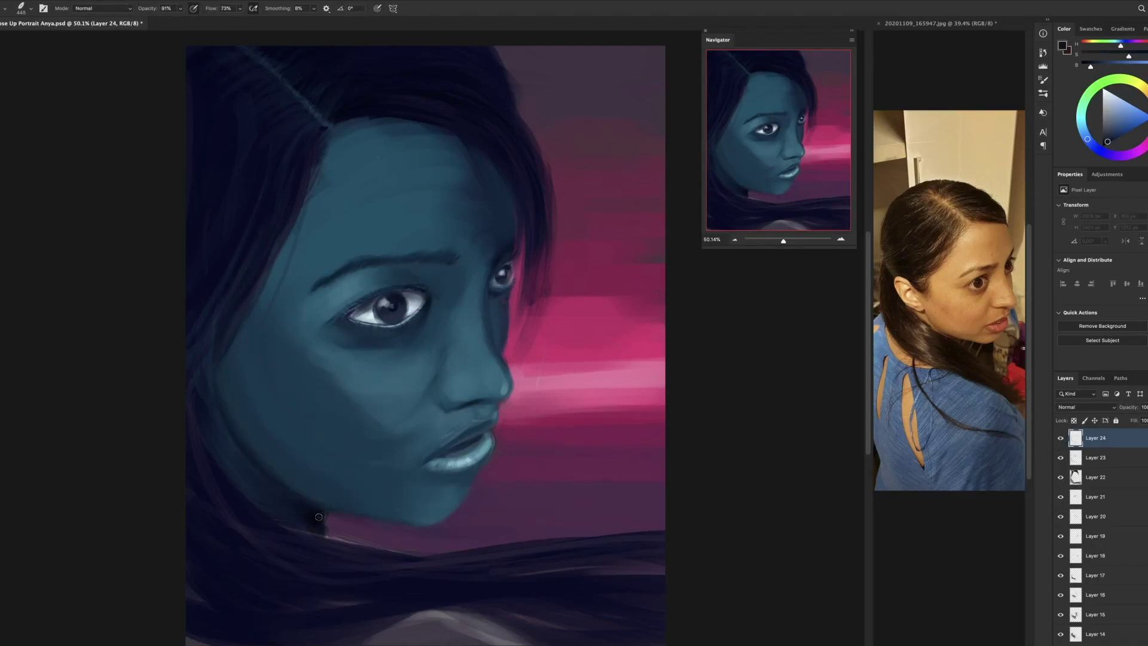
drag(418, 155, 496, 228)
key(e)
click(1095, 407)
click(1093, 406)
- Rework the shading along the near temple's hairline and undo the last stroke
drag(323, 180, 239, 347)
drag(317, 150, 269, 287)
key(b)
key(ctrl+z)
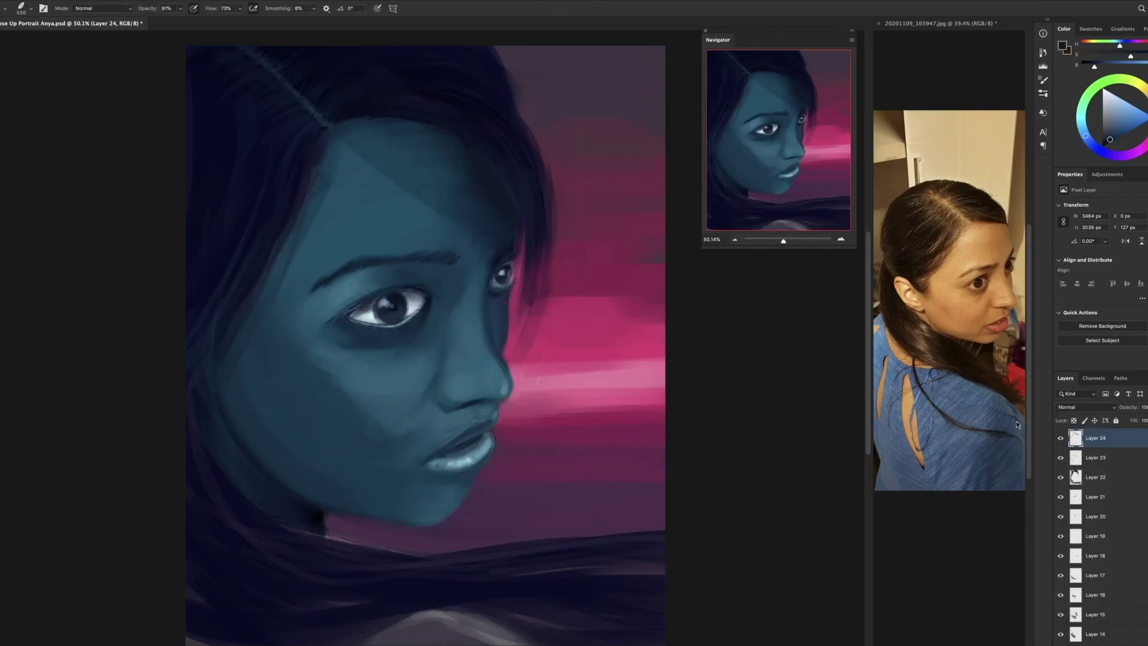
key(v)
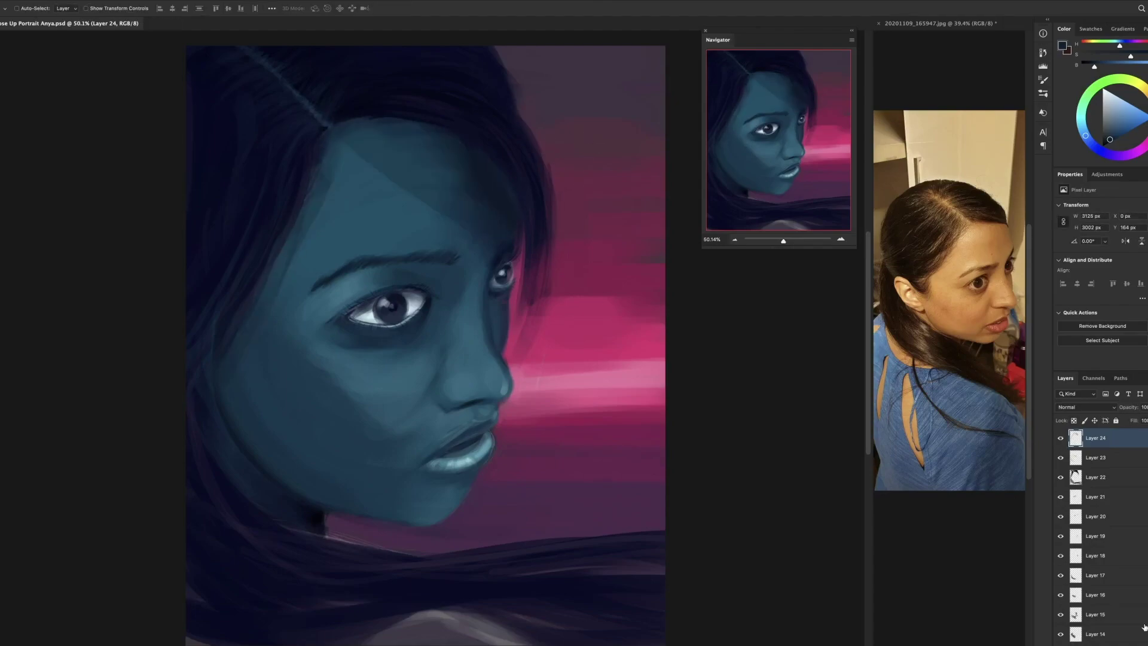
- On a new layer, fill a selection over the front of the face with pink and deselect it
key(ctrl+shift+alt+n)
mouse_move(470, 257)
mouse_down()
mouse_move(418, 526)
mouse_move(462, 474)
mouse_up()
key(alt+BackSpace)
key(ctrl+d)
key(b)
key(b)
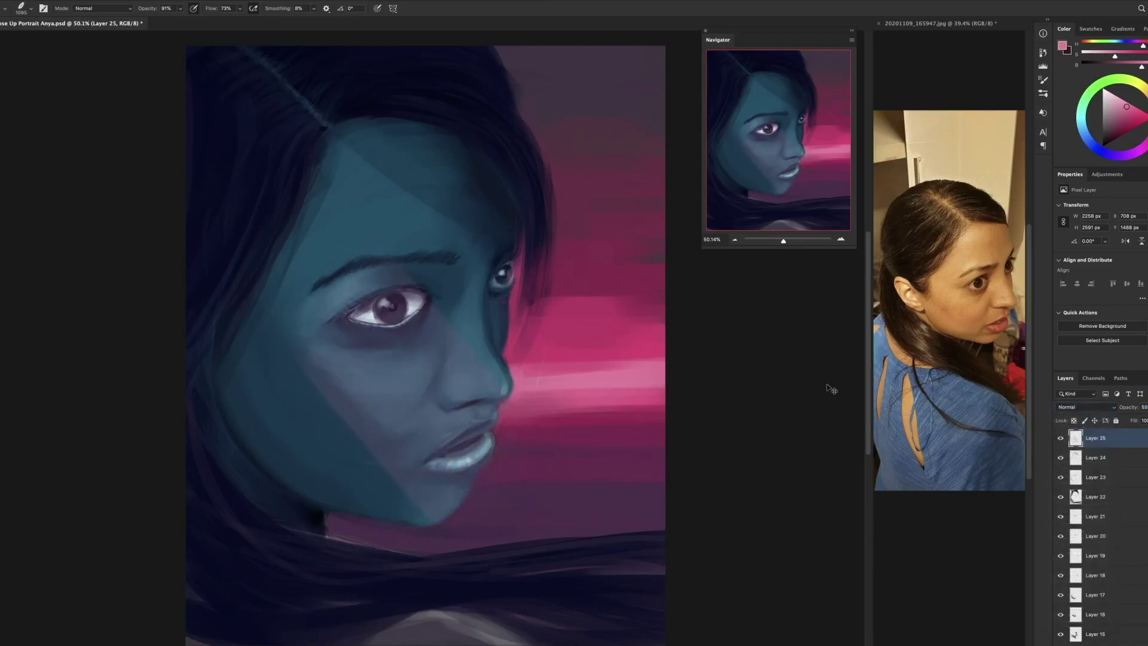
- Adjust the pink overlay across the nose and cheek and set its layer opacity to 100%
key(ctrl+t)
drag(427, 345, 423, 369)
drag(480, 345, 483, 344)
drag(353, 466, 394, 481)
key(Return)
drag(1129, 407, 1123, 410)
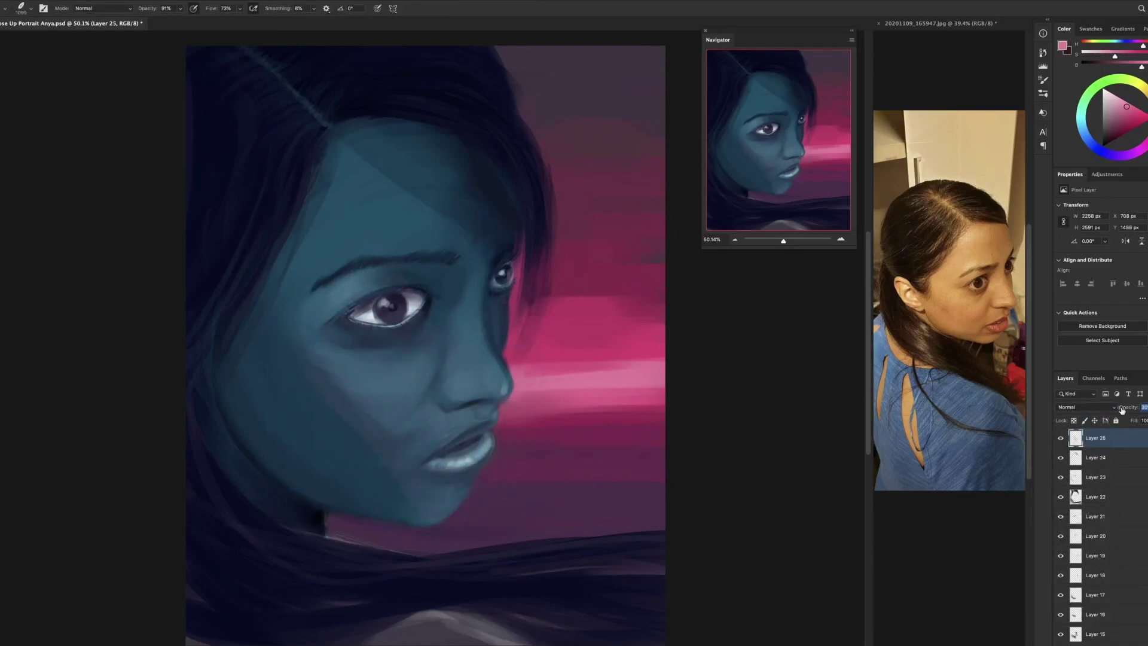
text(100)
key(Return)
- Rework the face overlay with the eraser and brush, and set its layer blend mode to Linear Dodge (Add)
key(e)
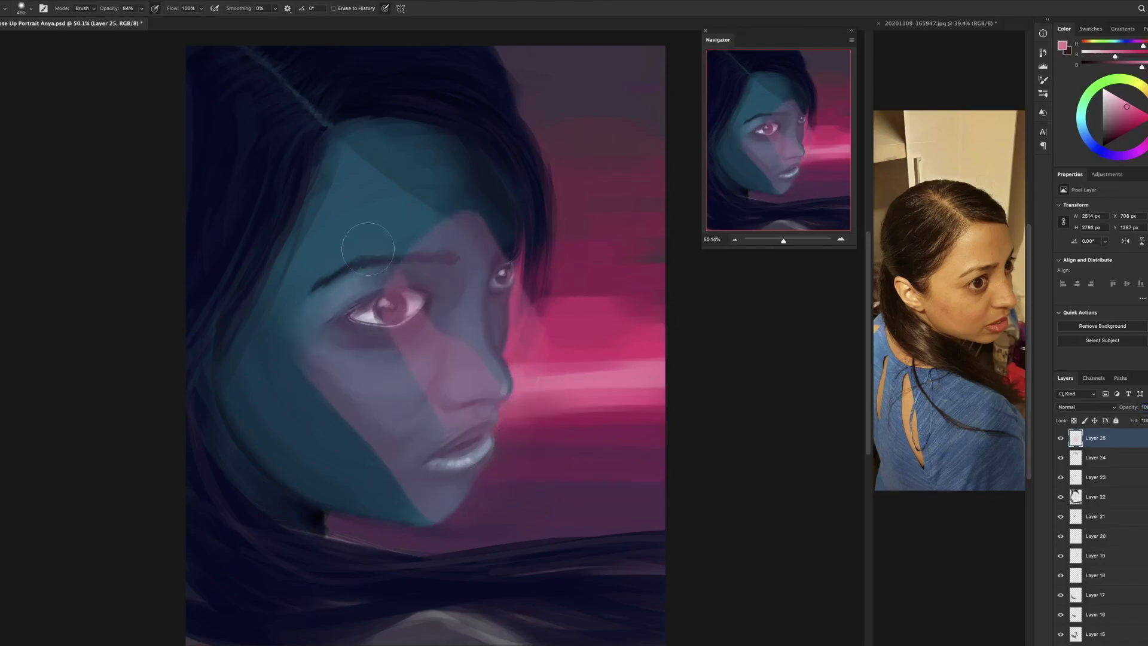
key(b)
click(1085, 407)
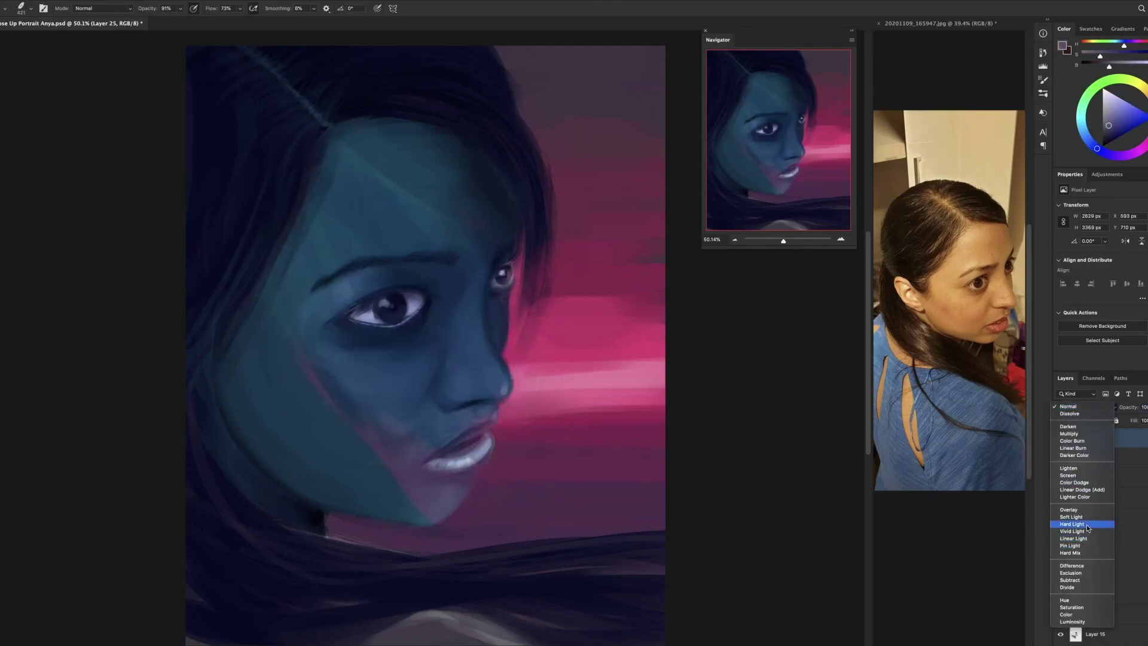
click(1082, 489)
click(1061, 438)
- Touch up the underside of the chin on a new layer and save the document
key(ctrl+shift+alt+n)
drag(423, 524, 413, 525)
key(ctrl+s)
- On a new layer, paint dark hair strands across the bottom of the portrait with a hair brush and sampled hair tones
key(ctrl+shift+alt+n)
right_click(559, 618)
double_click(1024, 468)
alt+click(463, 551)
mouse_move(419, 622)
mouse_down()
mouse_move(585, 553)
mouse_move(335, 541)
mouse_move(269, 564)
mouse_up()
alt+click(313, 120)
drag(510, 583, 502, 583)
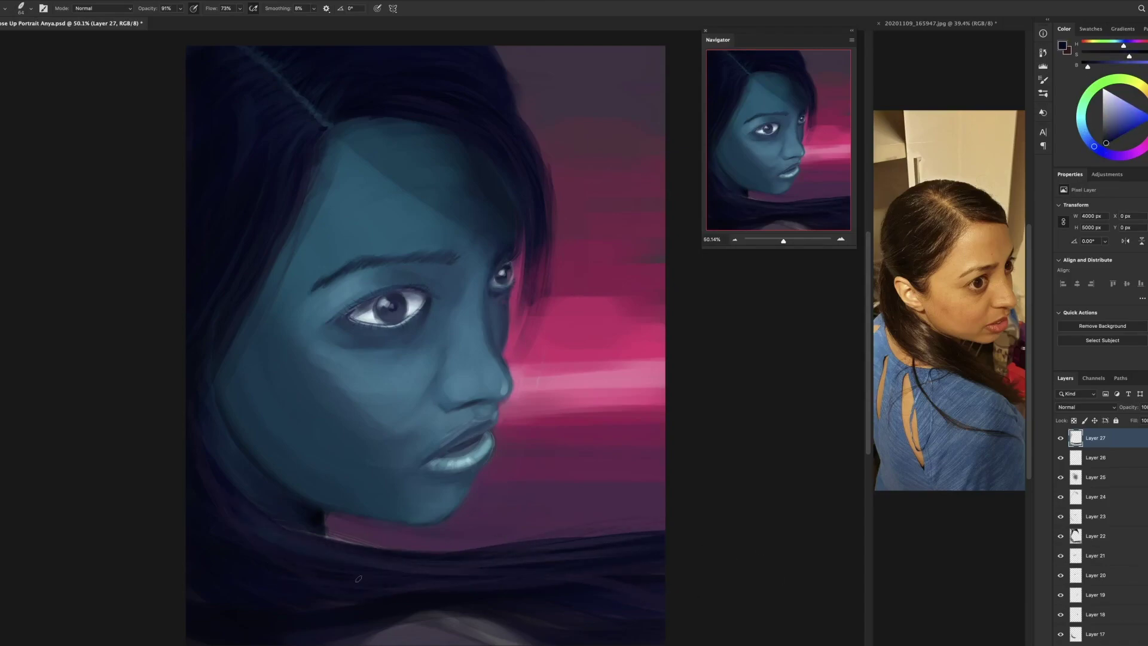
- Paint loose hair strands falling over the pink background beside the far eye and refine the crown with sampled dark tones
mouse_move(547, 245)
mouse_down()
mouse_move(594, 335)
mouse_move(526, 359)
mouse_up()
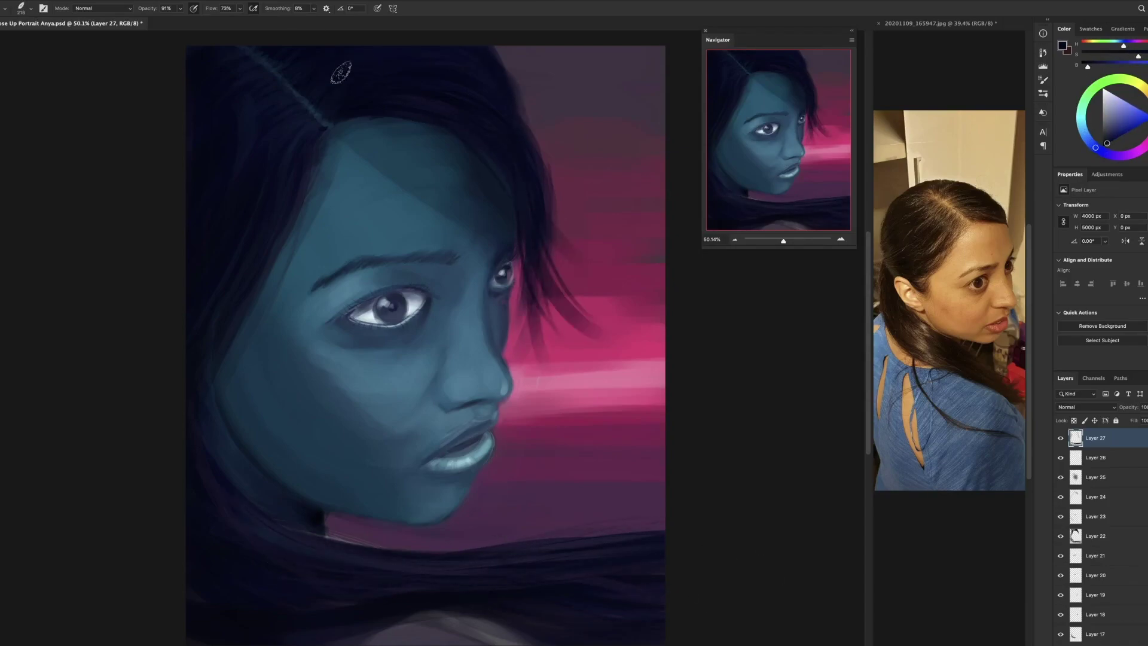
alt+click(417, 75)
drag(532, 104, 494, 136)
alt+click(220, 70)
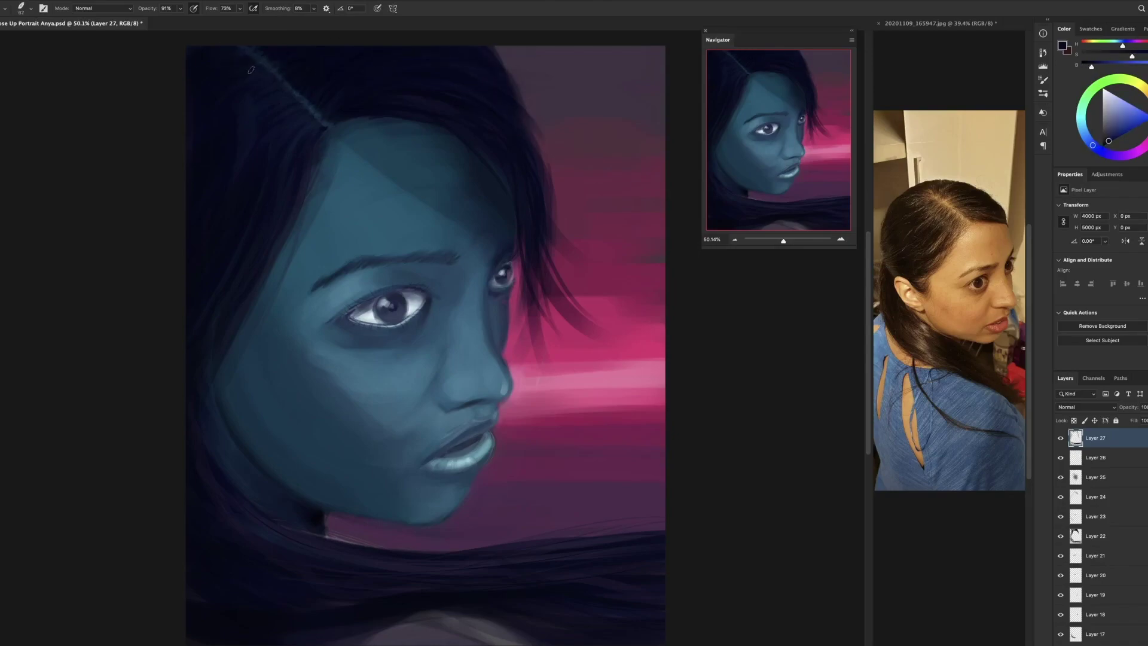
alt+click(490, 105)
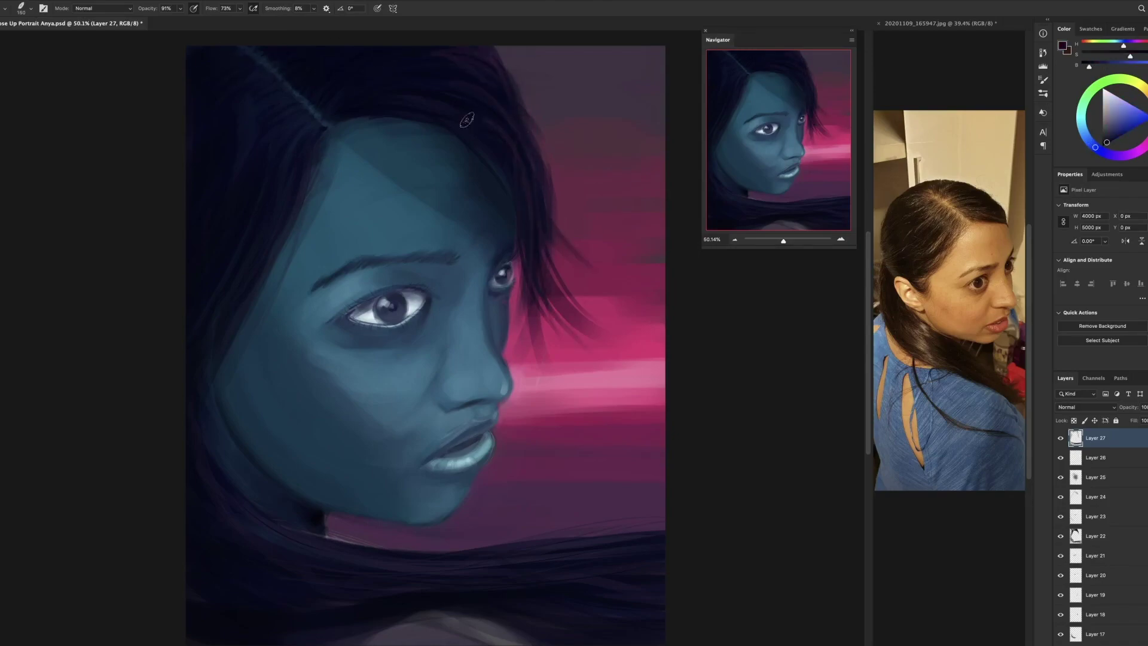
alt+click(581, 317)
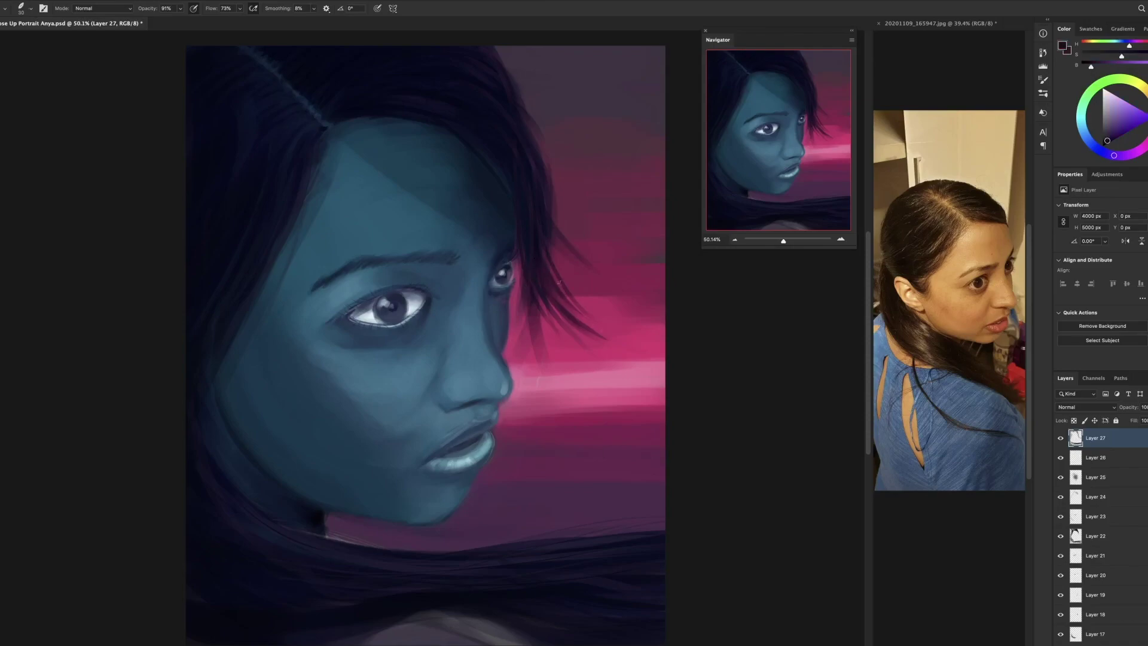
- Refine the grey shoulder area at the canvas bottom with sampled tones and a progressively smaller brush
mouse_move(383, 627)
mouse_down()
mouse_move(454, 627)
mouse_move(382, 634)
mouse_up()
alt+click(483, 635)
key(bracketleft)
key(bracketleft)
key(bracketleft)
key(bracketleft)
alt+click(482, 525)
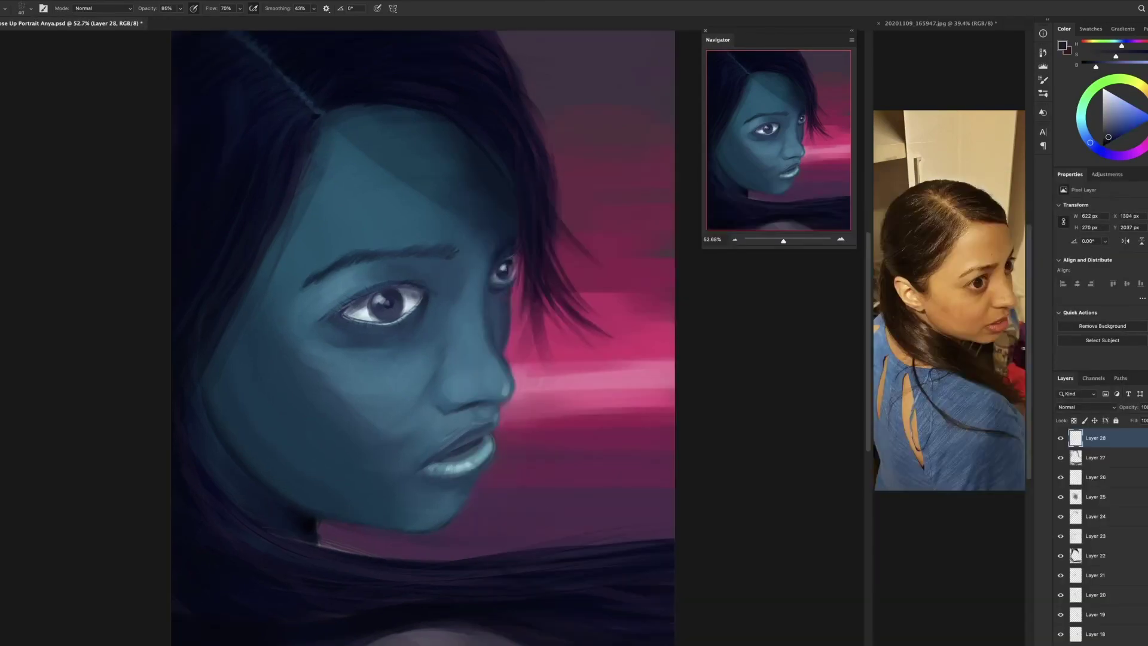
- Copy the near eye onto its own layer and shift it slightly away from the nose
key(m)
drag(303, 266, 450, 356)
key(ctrl+j)
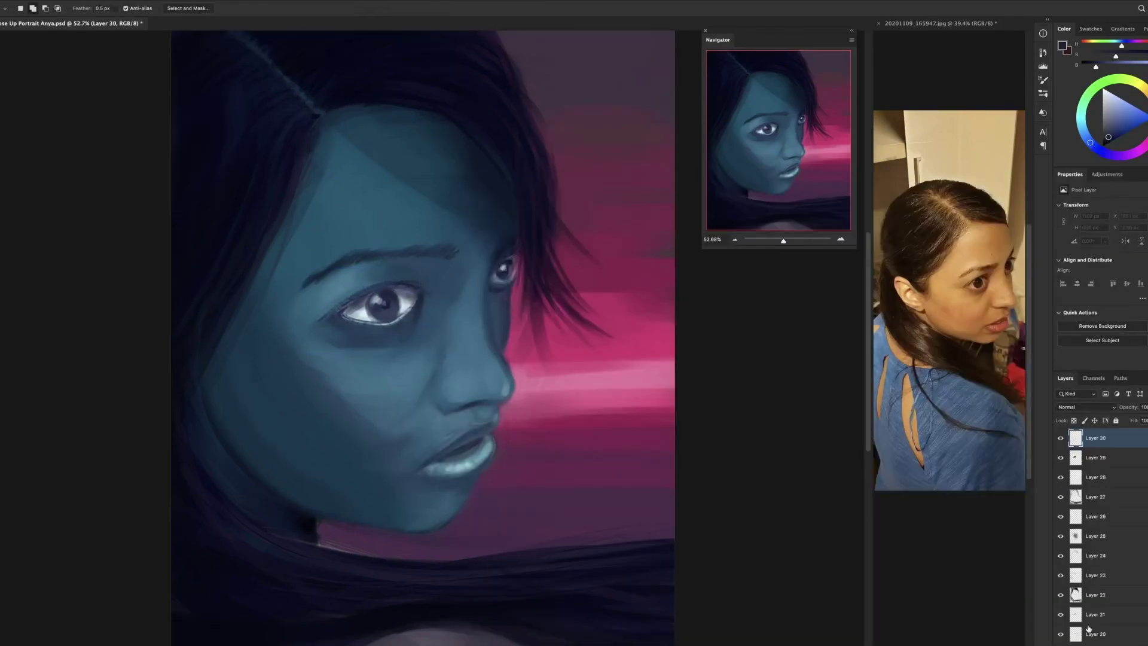
- Add a new layer and paint a dark shadow above the near eye's inner corner with a sampled tone
key(b)
key(ctrl+shift+alt+n)
alt+click(443, 289)
- On another new layer, blend the near eye's upper-lid shadow into the brow area with tones sampled around it
key(ctrl+shift+alt+n)
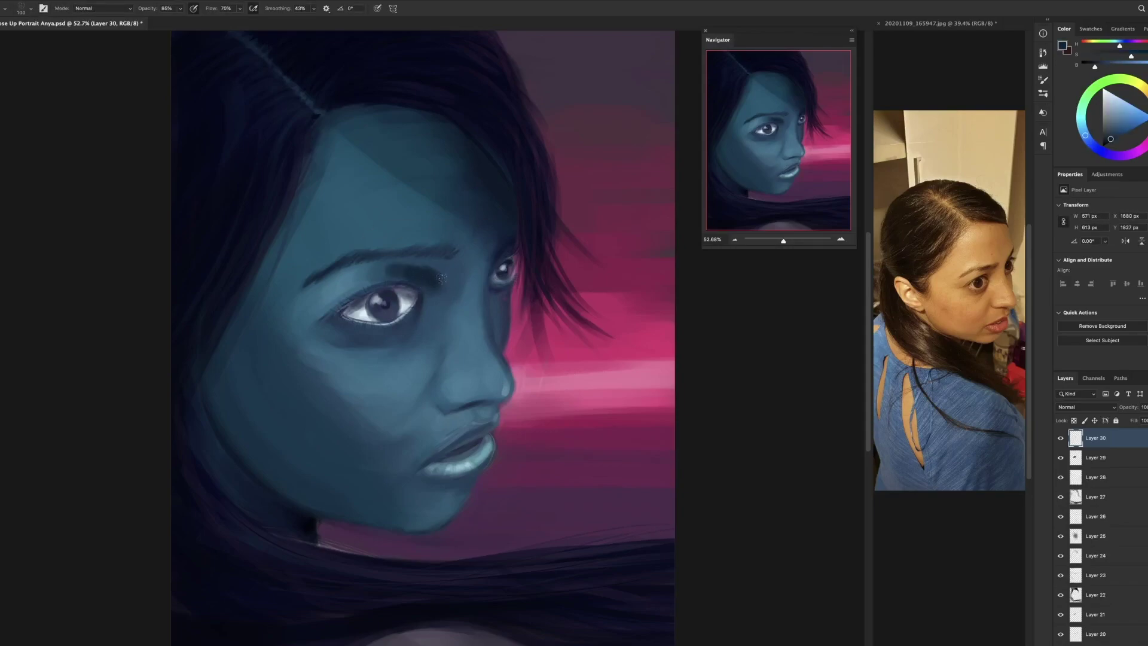
alt+click(419, 278)
alt+click(426, 281)
click(426, 281)
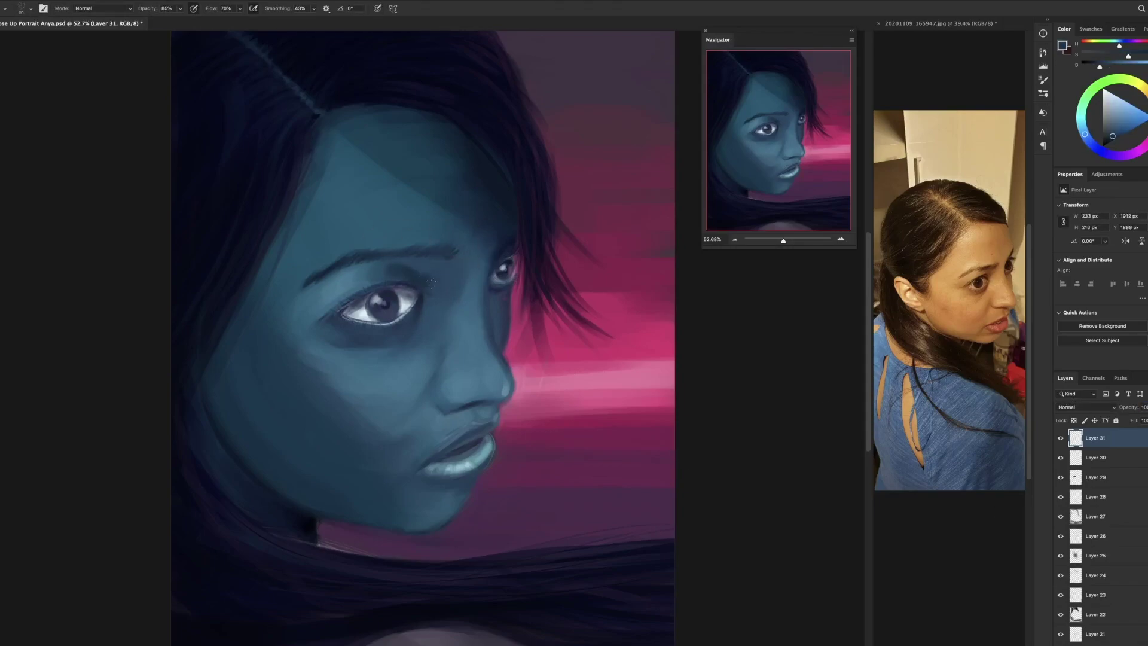
alt+click(432, 271)
drag(394, 269, 364, 275)
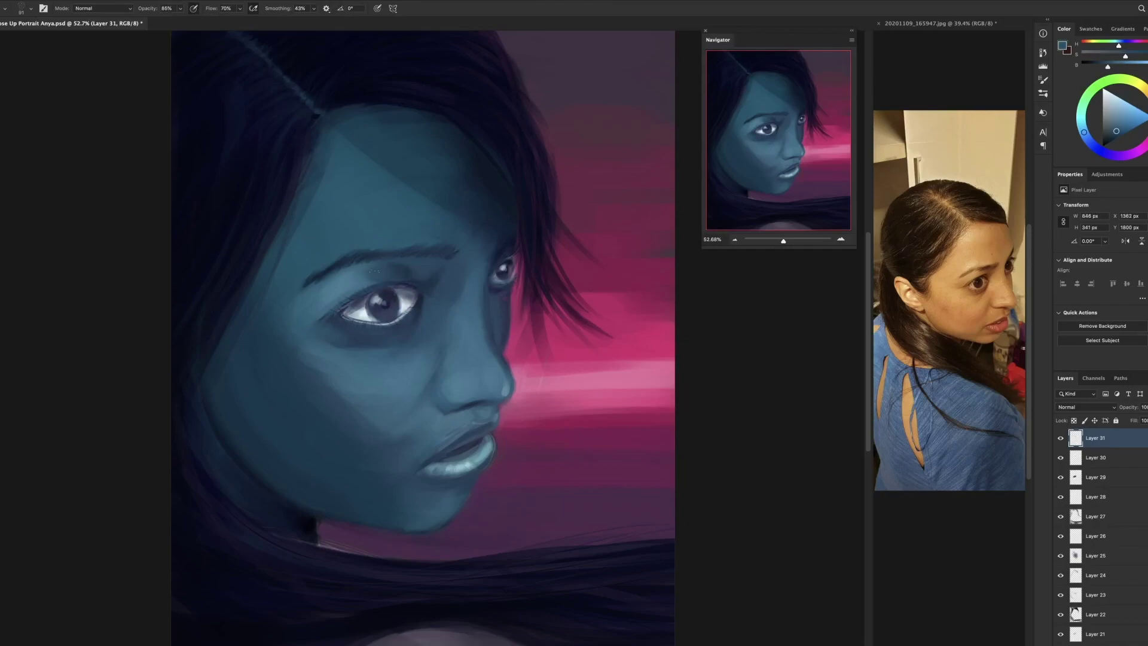
- Smooth the shading between the inner brow, nose bridge and near eye, and refine the corner of the mouth with sampled tones
alt+click(463, 268)
drag(472, 263, 436, 296)
alt+click(434, 269)
alt+click(414, 286)
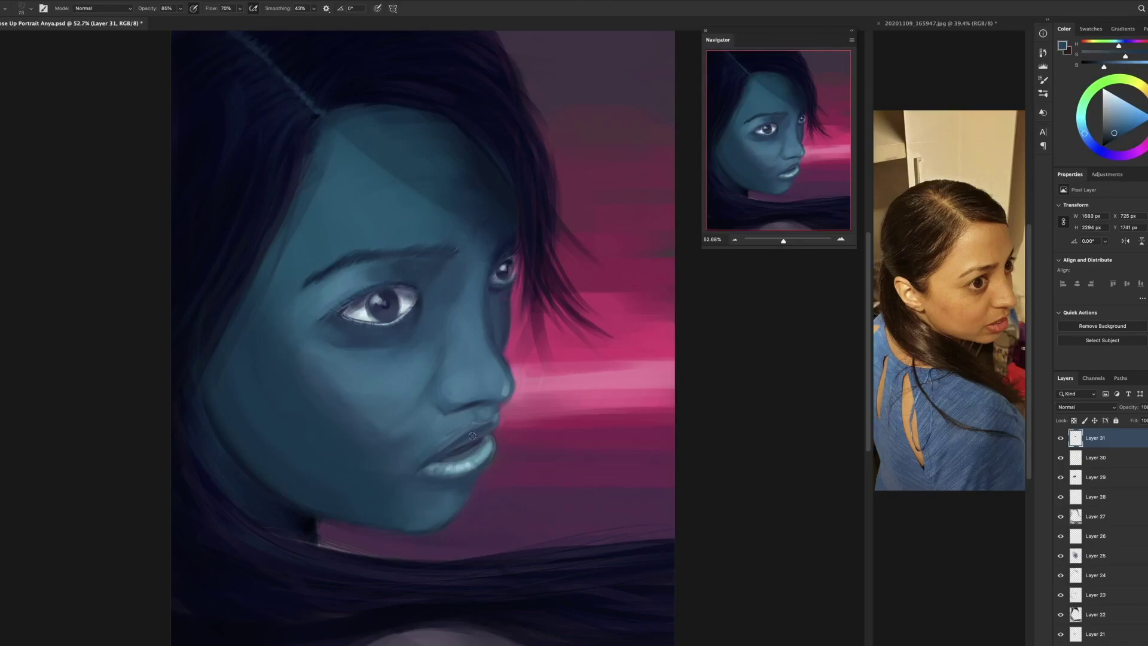
alt+click(431, 467)
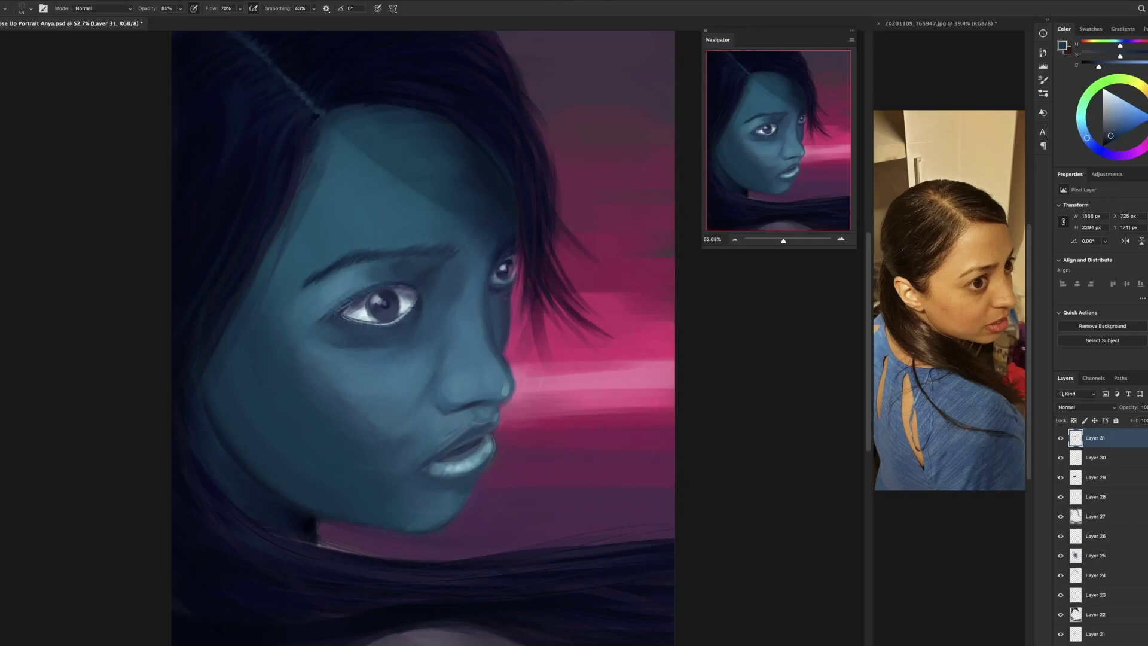
- Sample dark hair tones and soften the hair around the parting and the shading along the jaw
alt+click(418, 73)
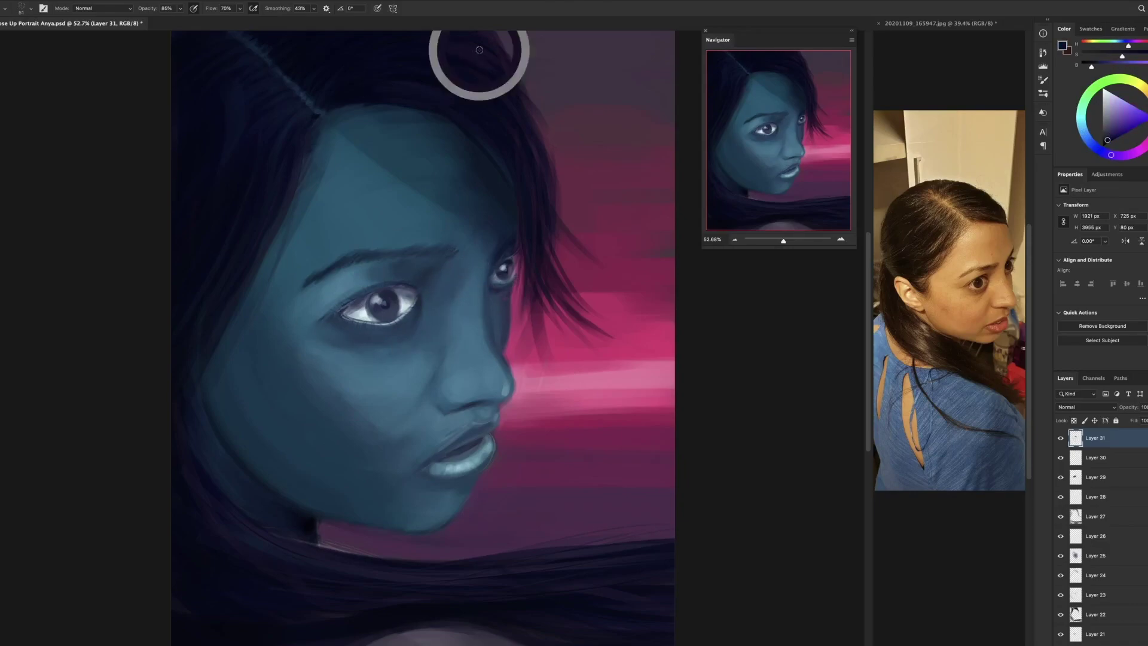
alt+click(301, 108)
mouse_move(301, 107)
mouse_down()
mouse_move(215, 128)
mouse_move(218, 437)
mouse_move(395, 511)
mouse_up()
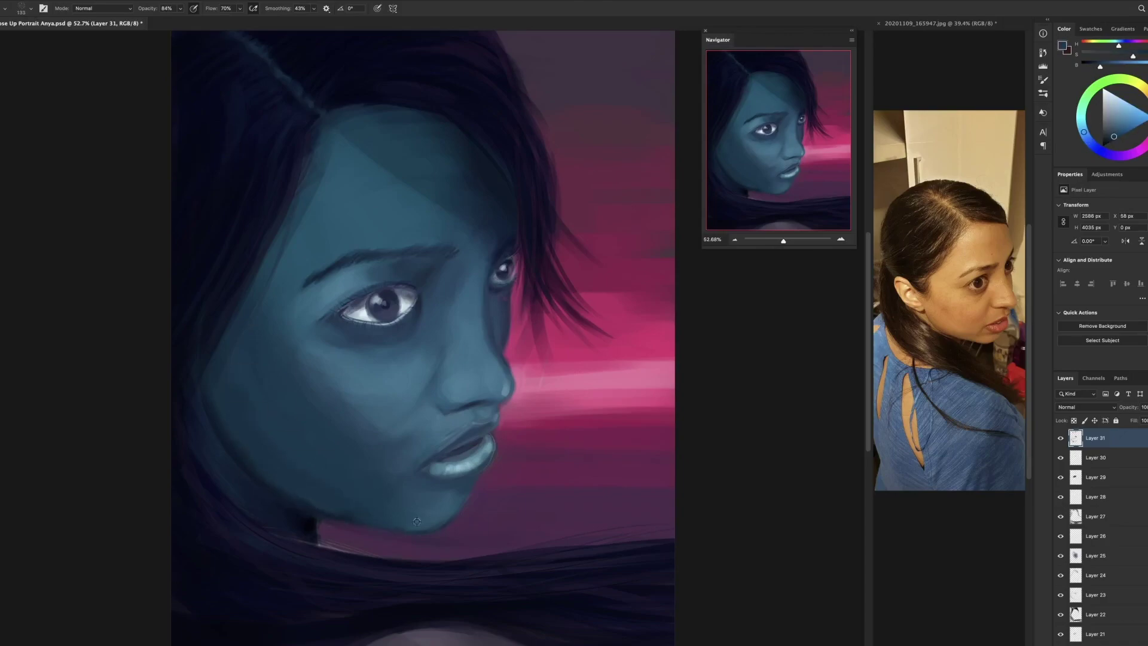
- Strengthen the near eyebrow with a dark stroke and blend the nose and chin shading with sampled tones
drag(313, 280, 409, 253)
alt+click(323, 289)
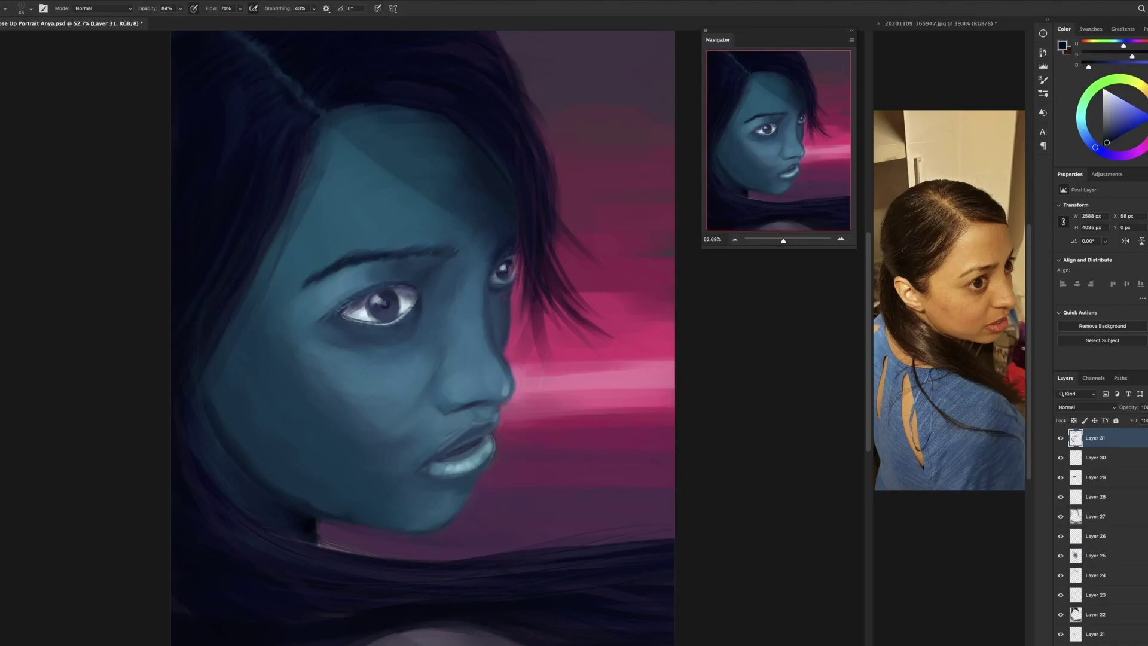
alt+click(460, 394)
alt+click(396, 491)
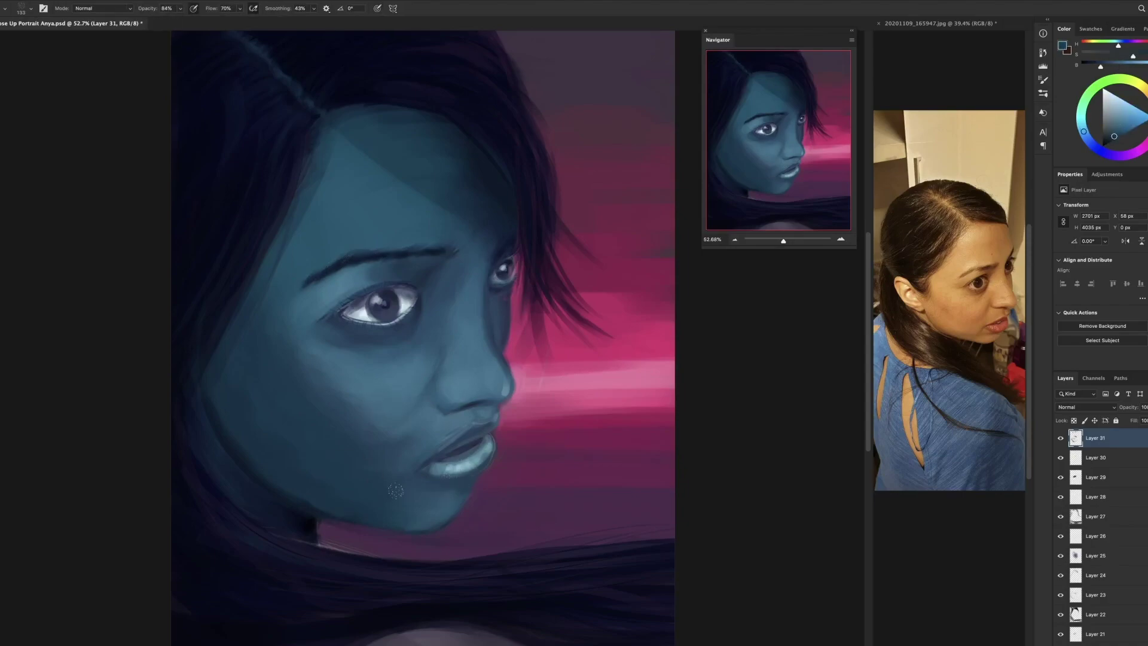
- On a new layer, darken the hair around the shoulder and the gap between the lips with sampled dark tones
key(ctrl+shift+alt+n)
alt+click(428, 622)
mouse_move(359, 634)
mouse_down()
mouse_move(429, 622)
mouse_move(364, 637)
mouse_up()
key(ctrl+s)
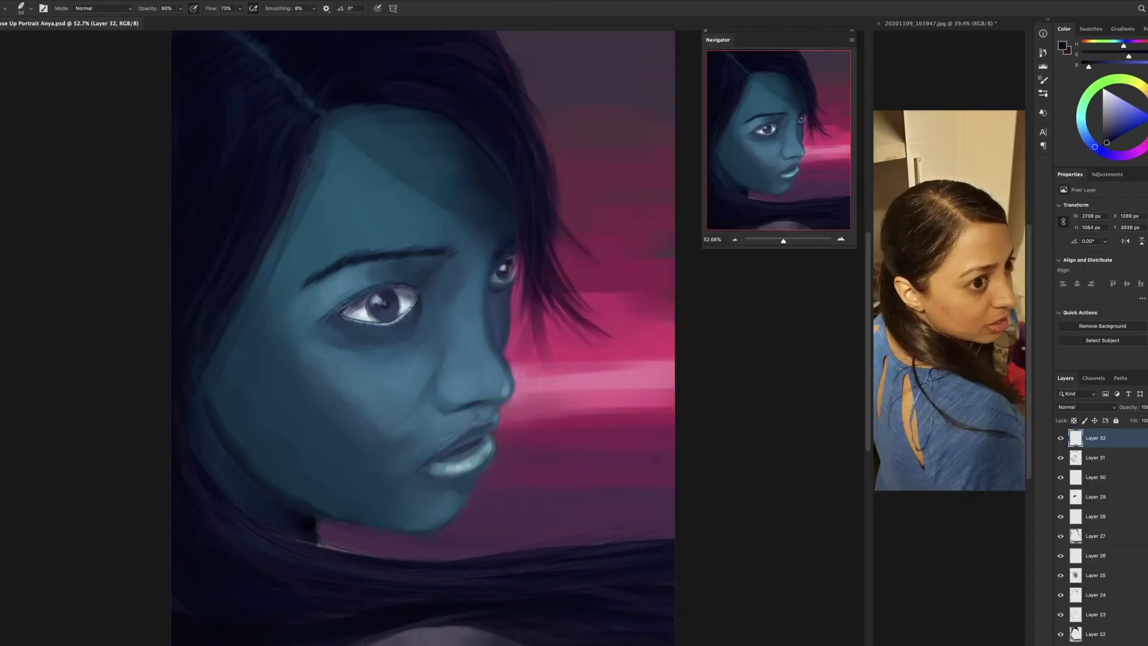
click(466, 453)
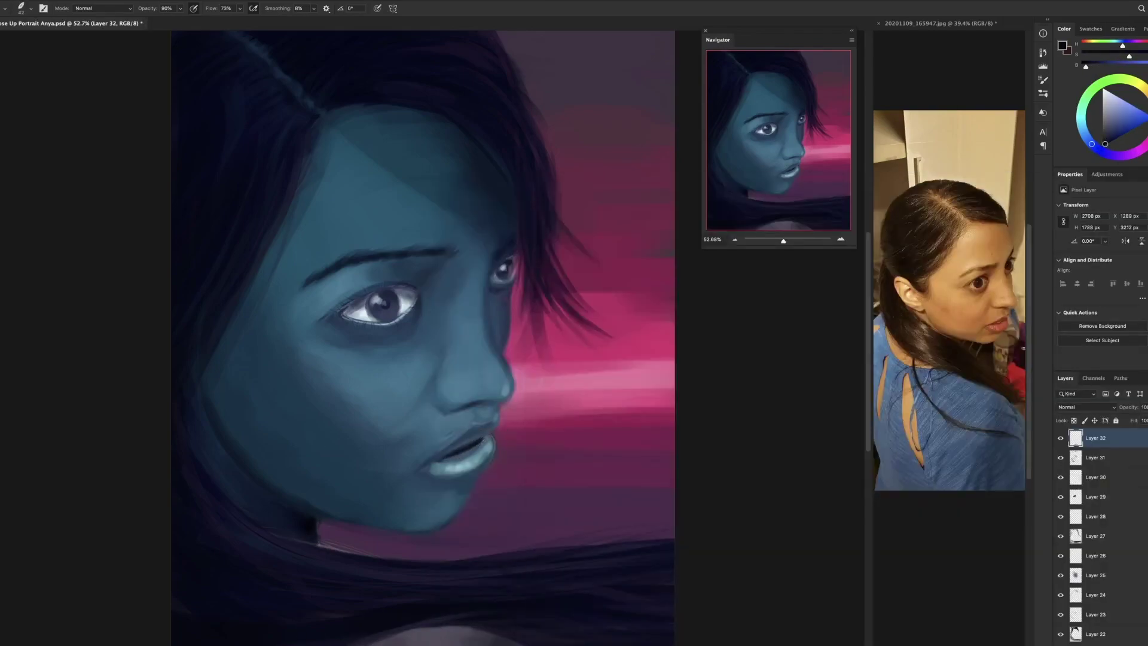
alt+click(465, 454)
- Try tinting the far side of the face pink on a new Color-mode layer, erasing the excess around the forehead
key(ctrl+shift+alt+n)
click(1085, 406)
click(1073, 610)
drag(472, 89, 478, 419)
key(e)
drag(320, 179, 407, 130)
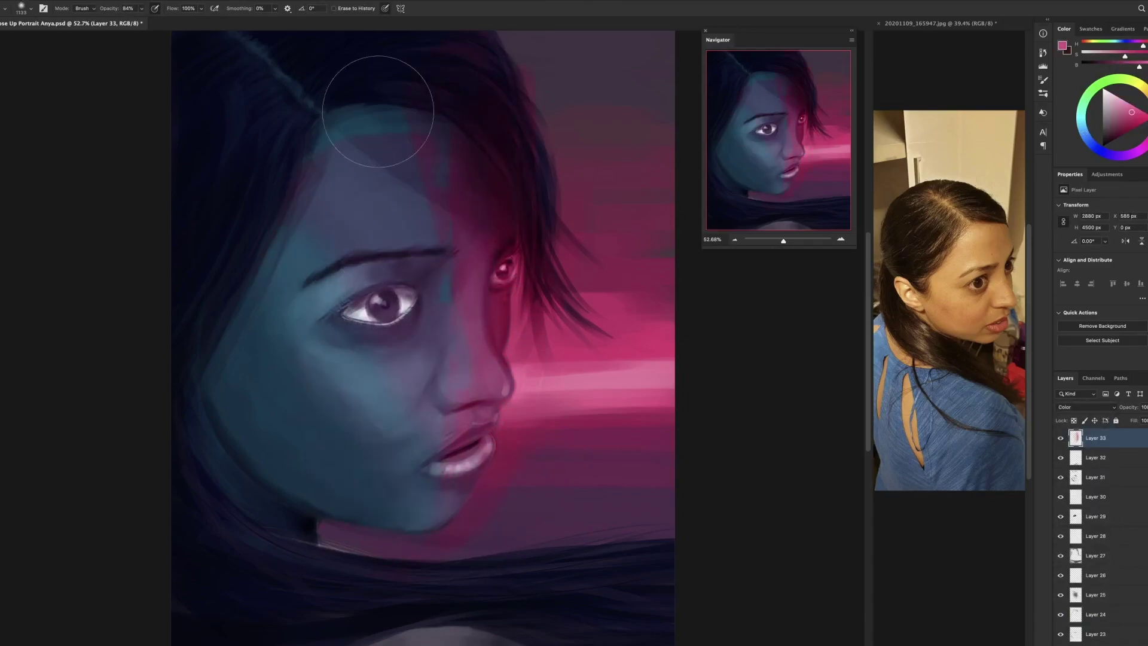
key(b)
right_click(532, 395)
key(Escape)
key(ctrl+z)
key(e)
key(b)
- Set the layer to Color Dodge and brighten the cheek, nose and forehead with a sampled tone and an enlarged brush
click(1085, 406)
click(1076, 523)
alt+click(339, 312)
key(bracketright)
key(bracketright)
key(bracketright)
key(bracketright)
drag(383, 389, 457, 342)
drag(476, 304, 413, 221)
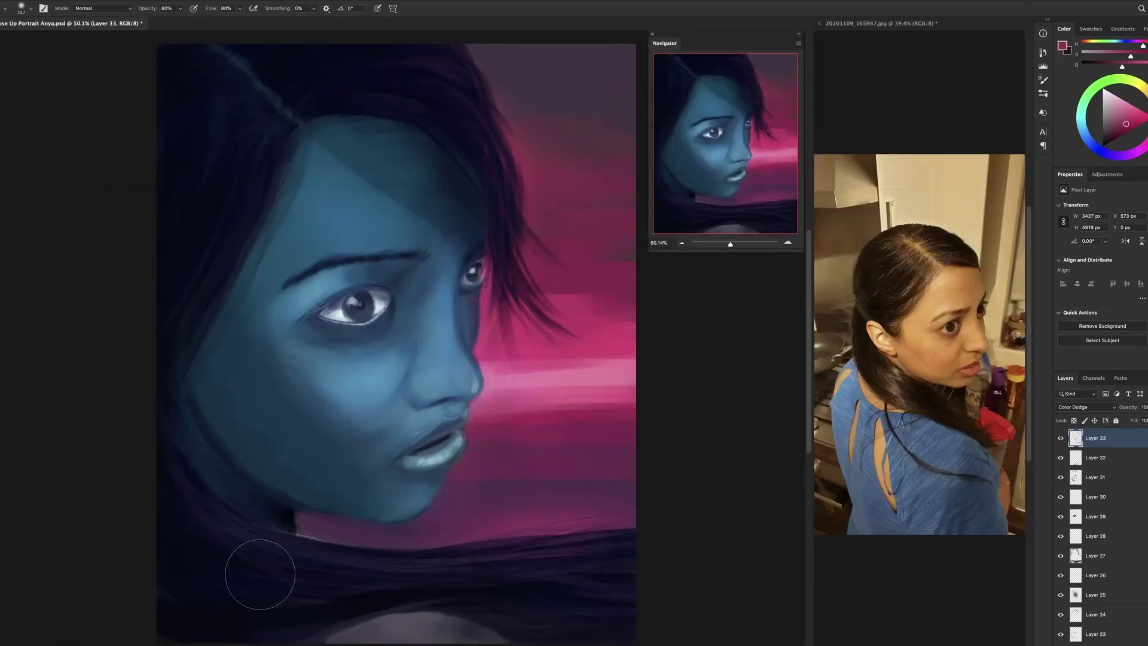
- Tint the near eye and cheek purple on a new Hue-mode layer and shift the tint's hue with Hue/Saturation
click(1043, 113)
click(952, 168)
drag(1118, 242, 1105, 320)
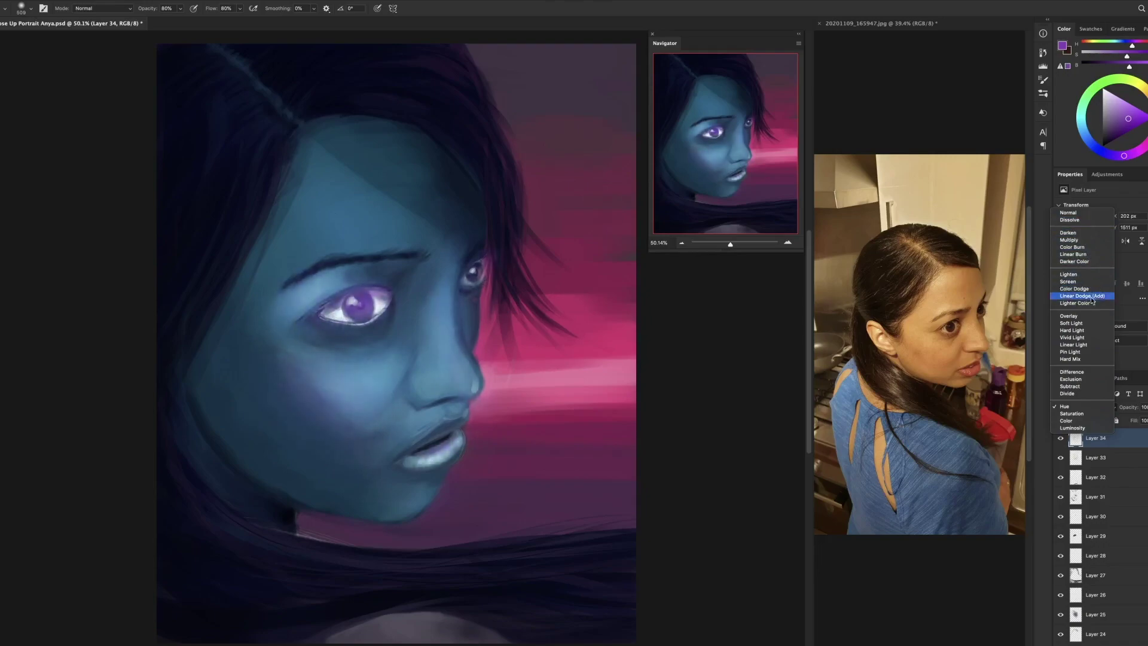
click(1067, 406)
key(ctrl+u)
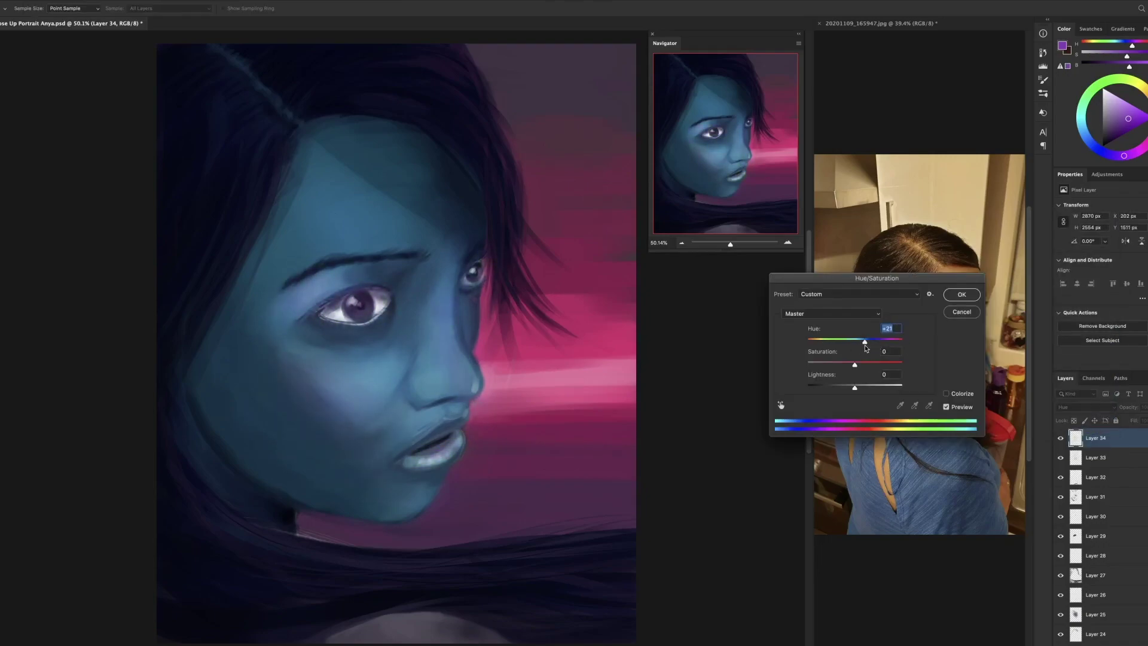
key(Return)
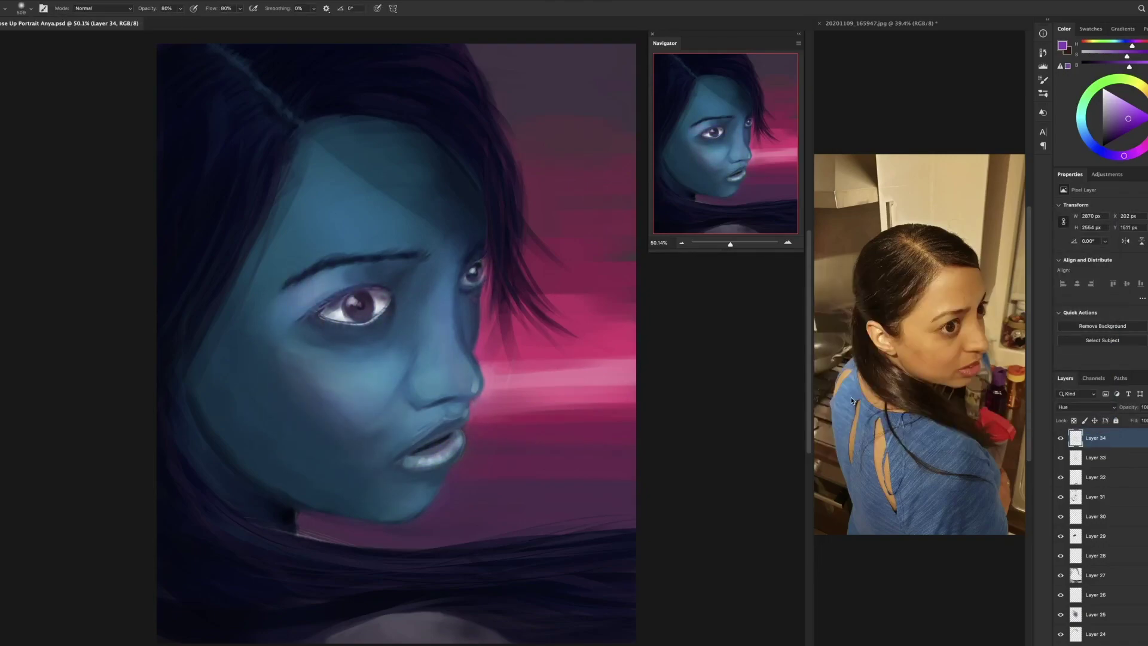
- Try tinting the background orange on a new Color-mode layer and shifting its hue toward crimson
click(1085, 407)
click(1076, 614)
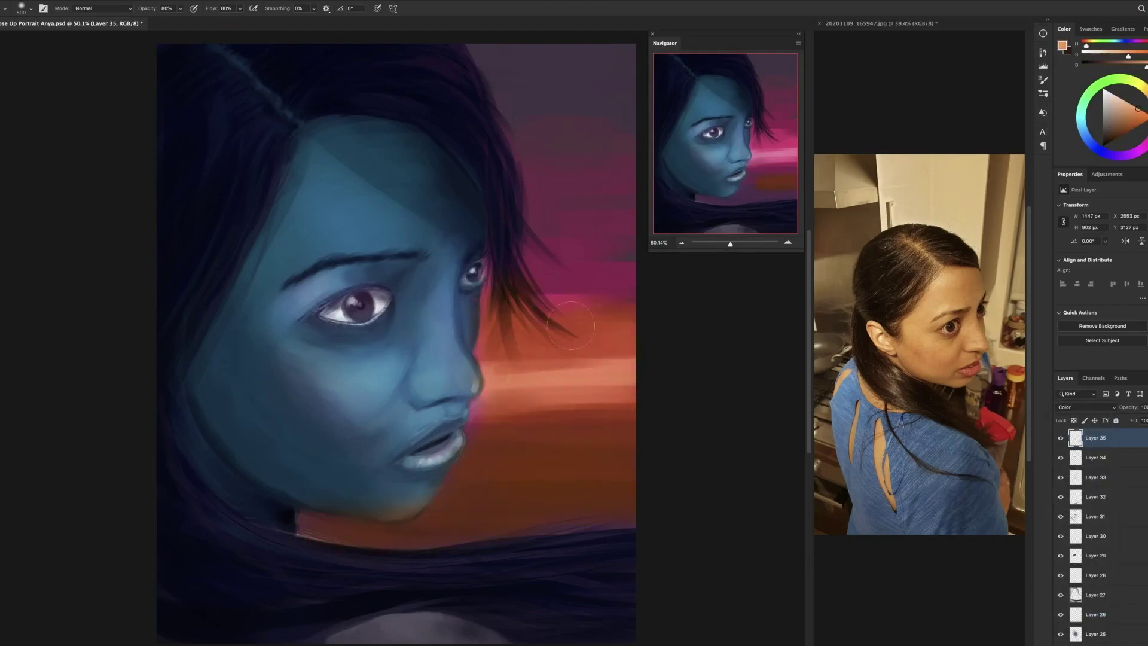
click(1085, 407)
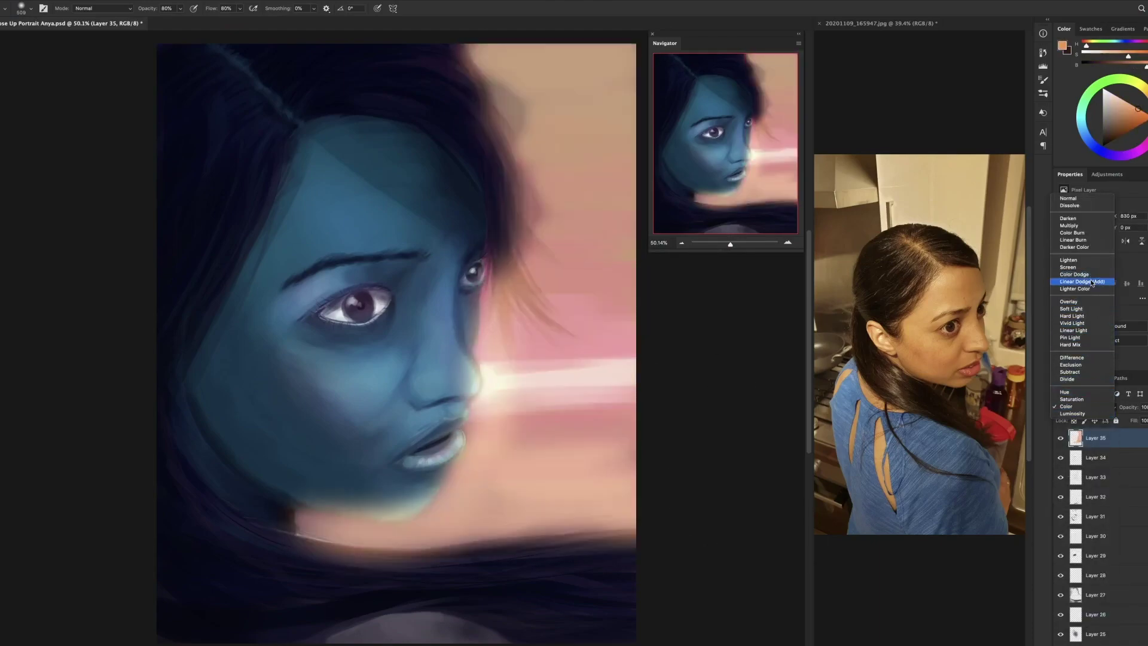
key(Escape)
key(ctrl+u)
mouse_move(854, 339)
mouse_down()
mouse_move(814, 340)
mouse_move(835, 345)
mouse_up()
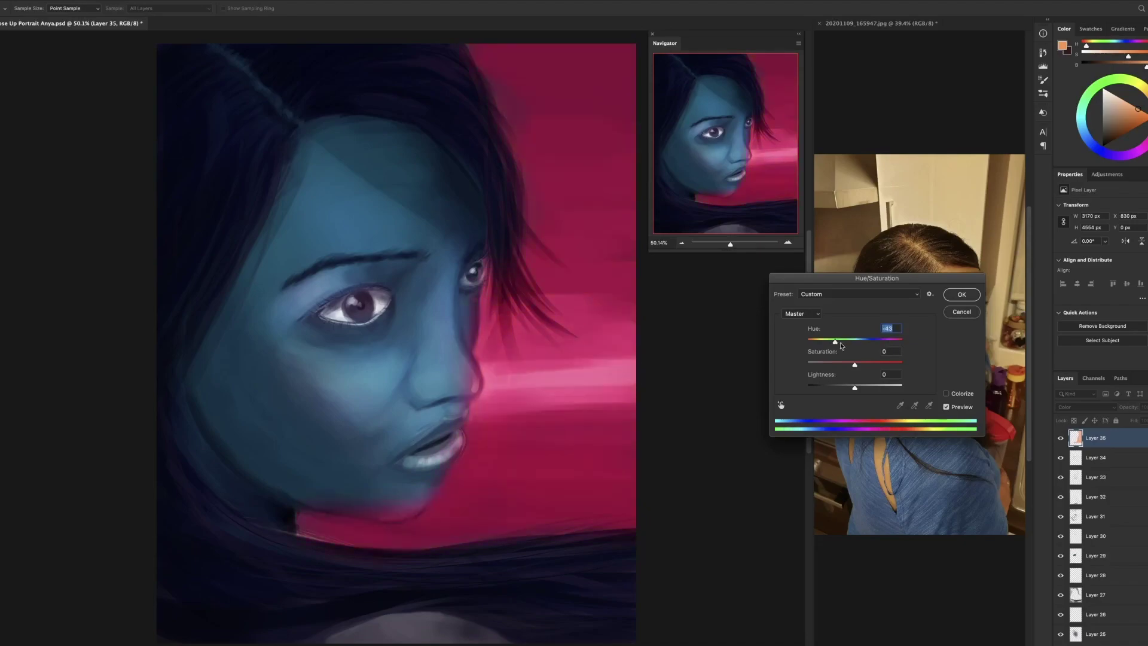
key(Return)
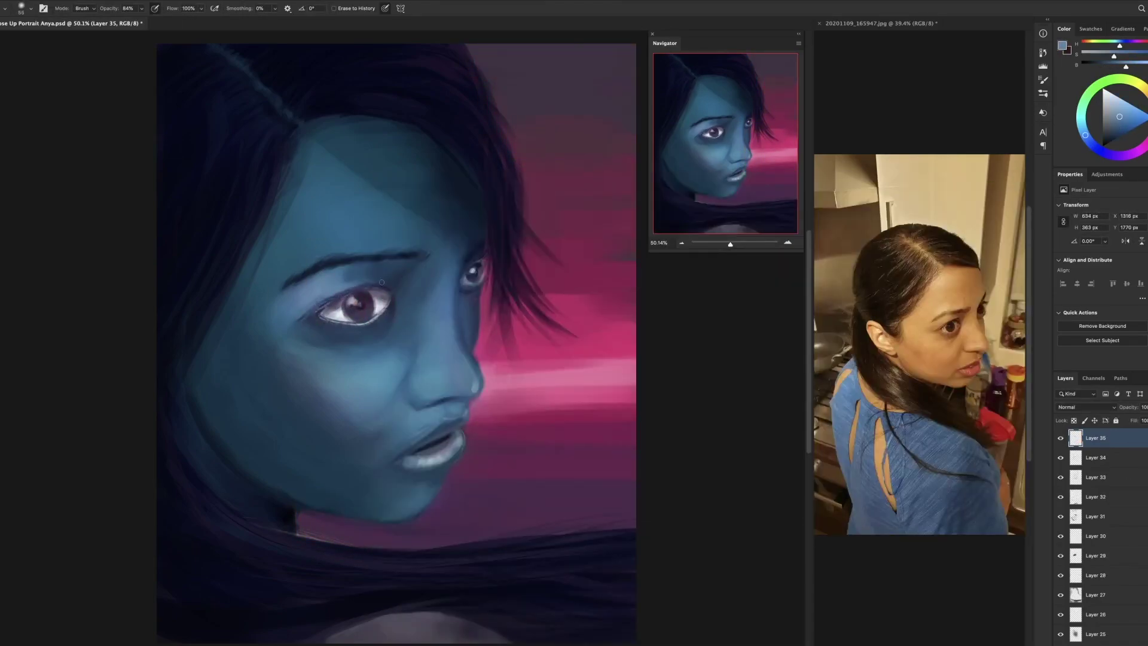
- Refine the near eye's upper lid, outer corner and surrounding shading on the new layer with sampled light and dark tones
key(e)
key(b)
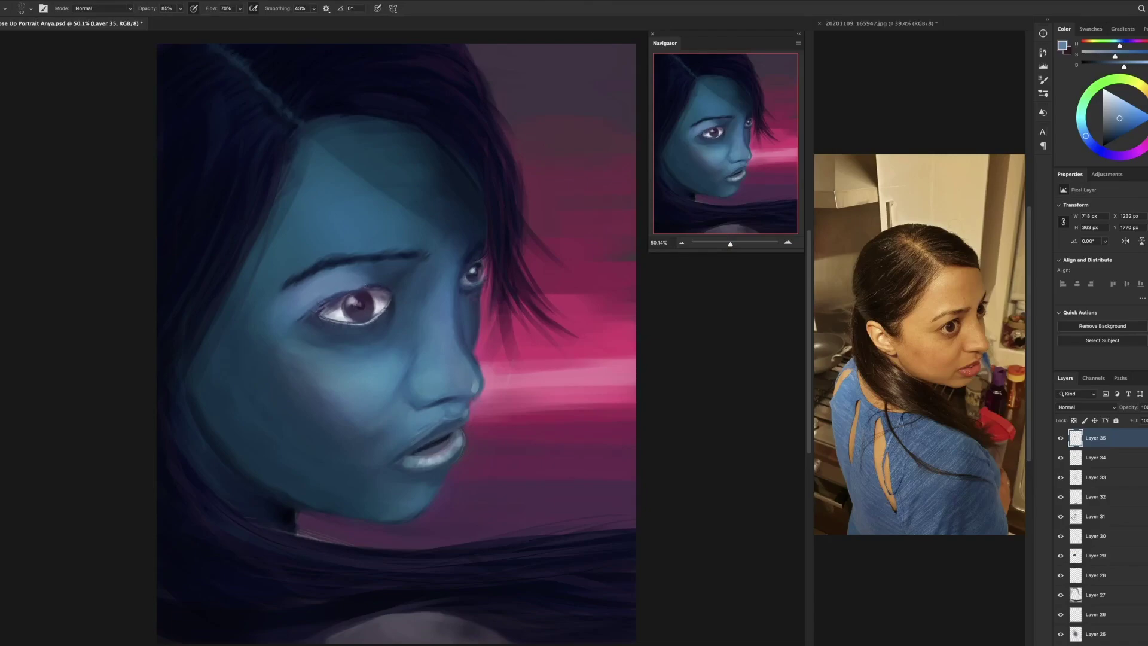
alt+click(354, 414)
alt+click(381, 282)
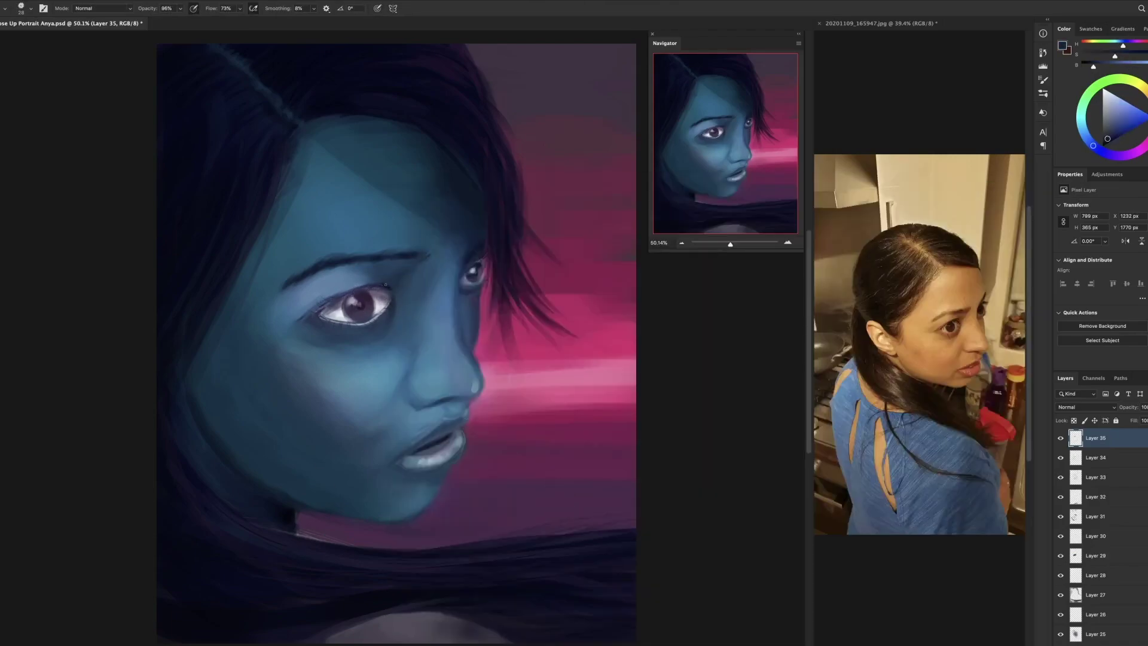
drag(391, 288, 386, 289)
alt+click(385, 288)
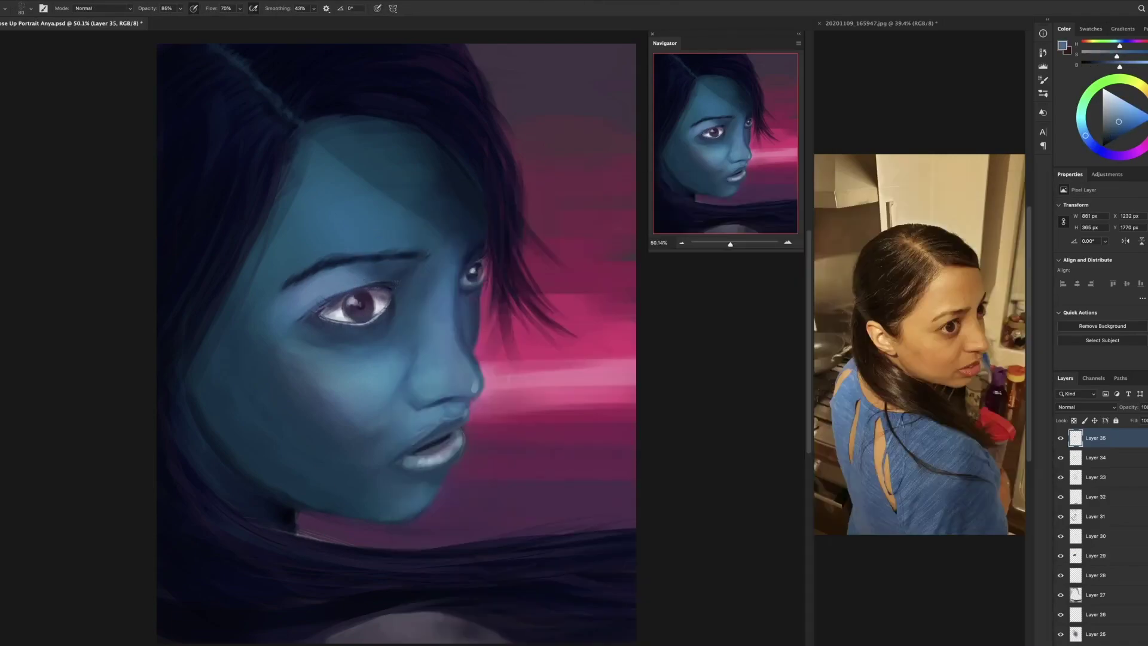
alt+click(452, 307)
- Save the document and paint a sampled purple over the light edge where the jaw meets the neck
key(ctrl+s)
alt+click(304, 525)
drag(316, 524, 305, 524)
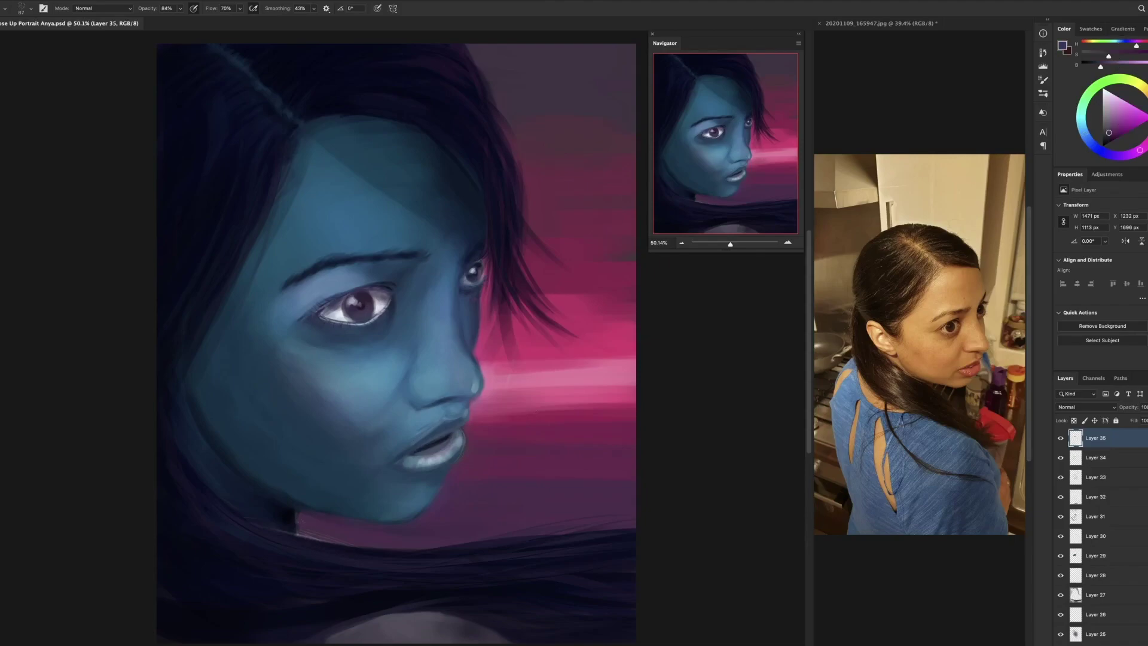
scroll(1066, 592, down, 8)
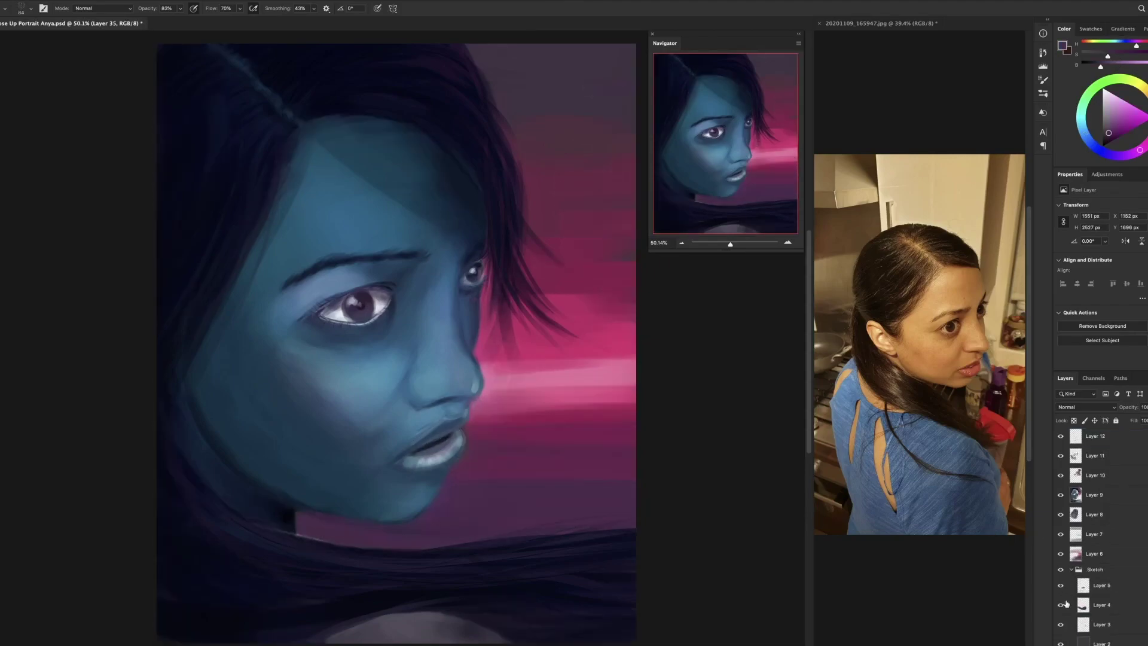
click(1070, 589)
key(ctrl+u)
key(Escape)
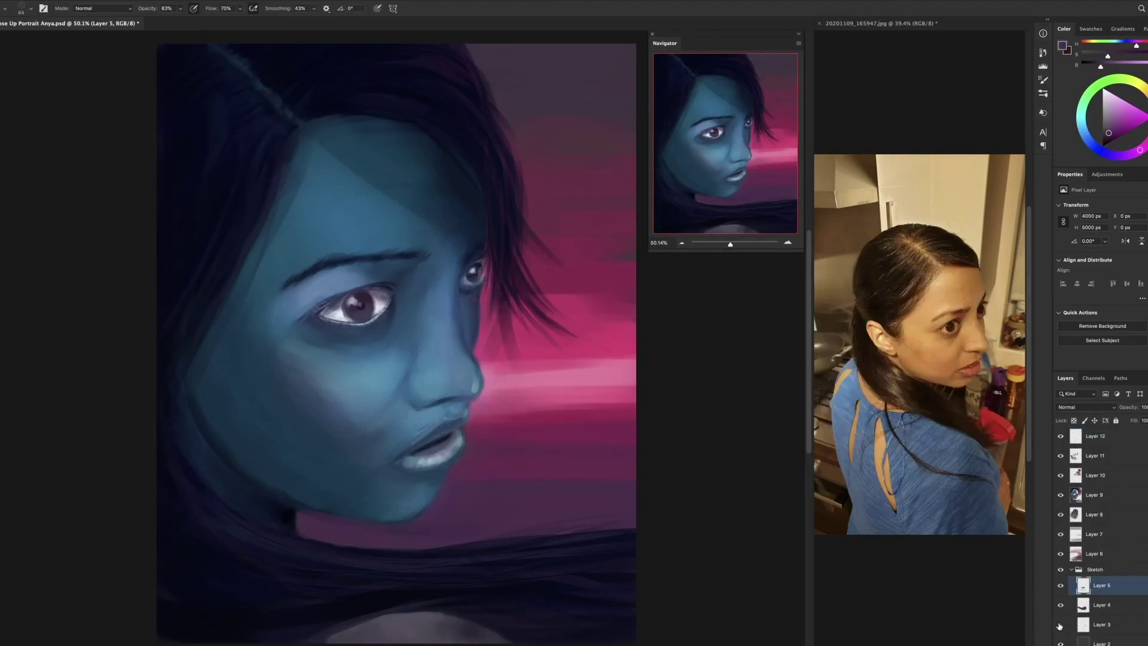
scroll(1106, 568, up, 6)
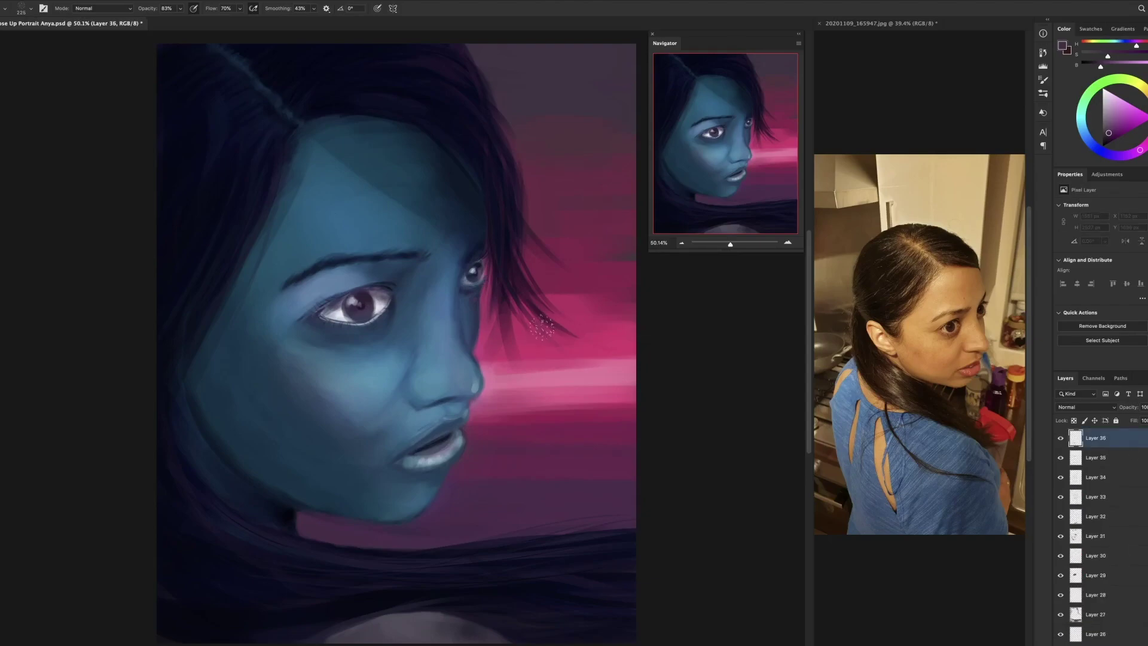
- Try building up dark vertical strokes across the pink background on a new layer with a large Hard Light brush
right_click(535, 305)
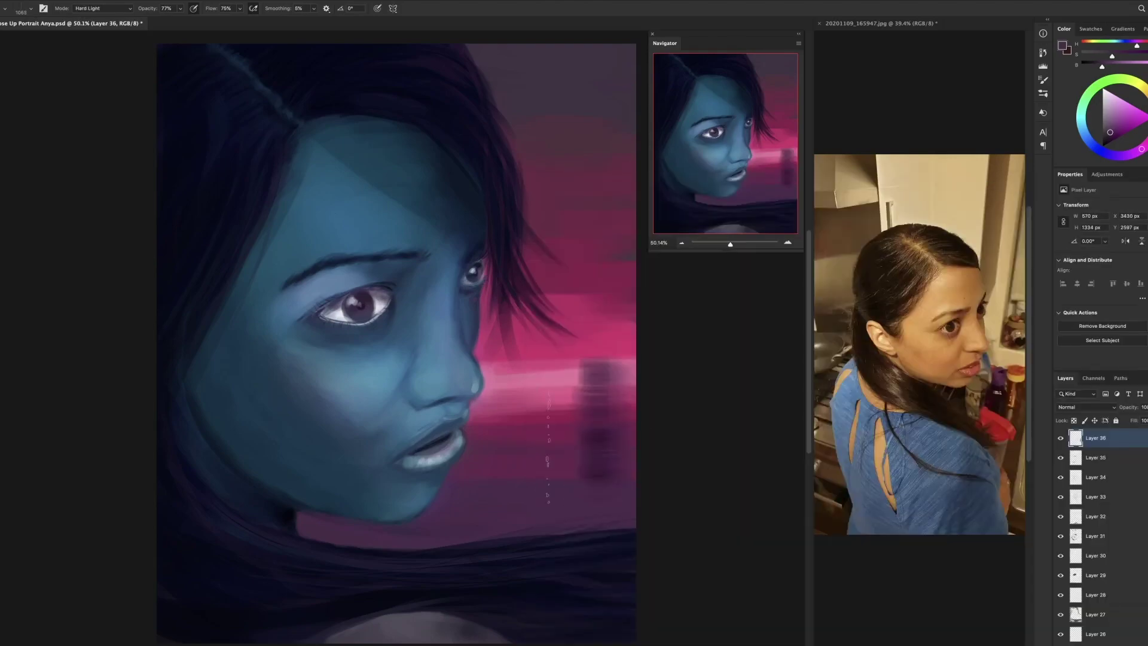
drag(554, 174, 555, 332)
drag(574, 120, 574, 400)
drag(520, 335, 526, 395)
drag(556, 497, 562, 419)
drag(538, 346, 574, 382)
- Try painting glowing vertical building lights on a new Color Dodge layer and shift their hue to blue
right_click(538, 171)
double_click(692, 474)
key(shift+ctrl+alt+n)
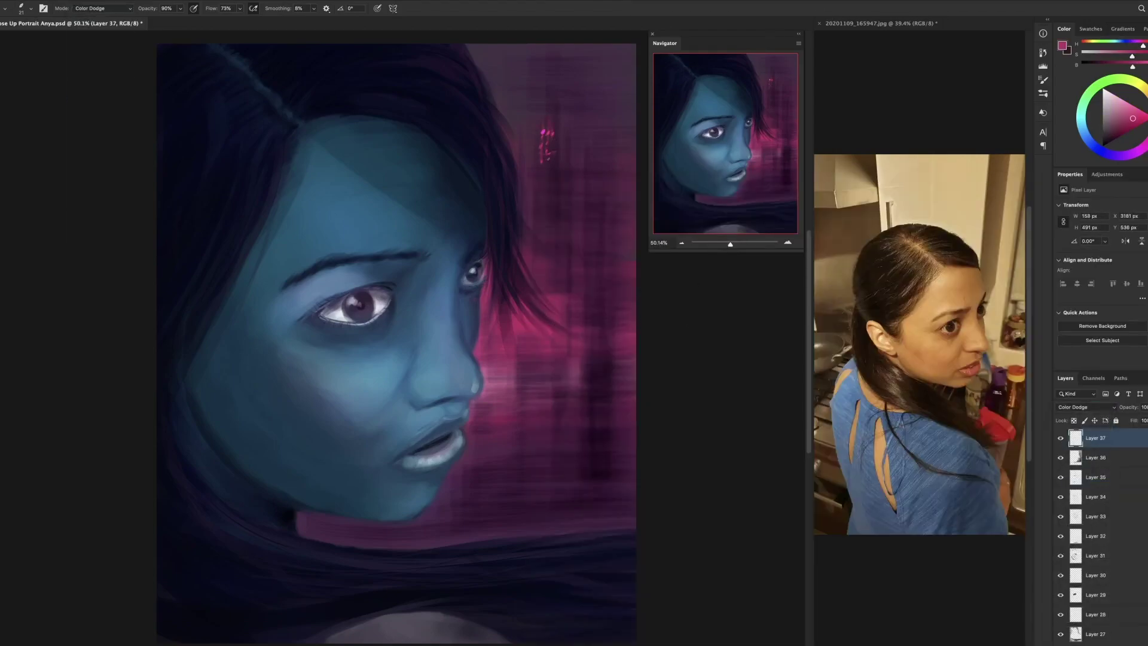
drag(589, 120, 589, 204)
drag(604, 102, 592, 359)
key(ctrl+u)
drag(854, 339, 828, 340)
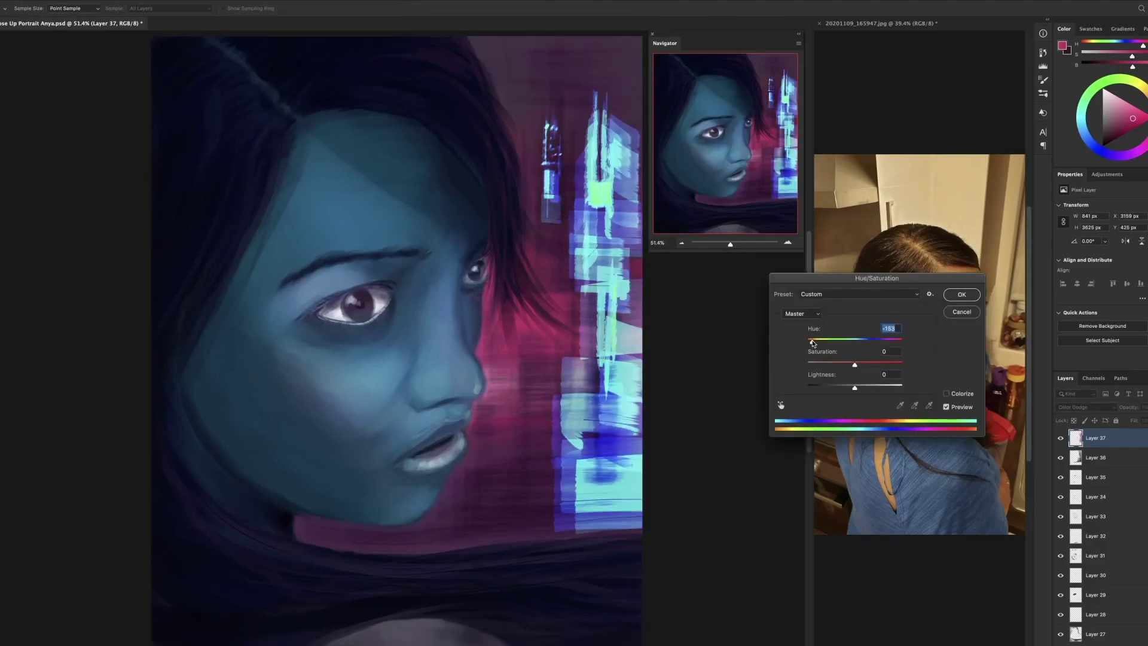
key(Return)
- Extend the blue city-light shapes beside the face and below the jaw on another layer, and merge the two light layers
key(shift+ctrl+alt+n)
drag(609, 287, 610, 538)
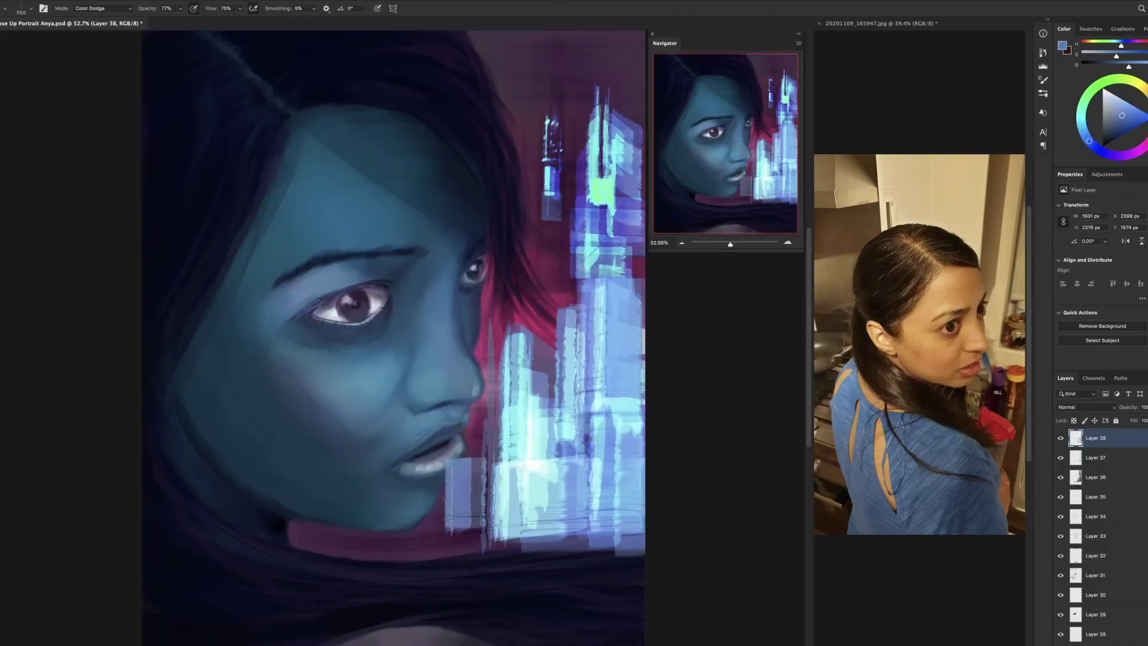
drag(299, 526, 490, 526)
drag(526, 119, 639, 203)
click(1096, 458)
key(ctrl+e)
- Mask the city lights off the face and hair, and delete the city-light and background stroke layers
click(1117, 439)
key(b)
mouse_move(302, 487)
mouse_down()
mouse_move(347, 518)
mouse_move(319, 527)
mouse_move(311, 562)
mouse_move(640, 547)
mouse_move(472, 382)
mouse_up()
key(b)
key(x)
mouse_move(490, 60)
mouse_down()
mouse_move(530, 273)
mouse_move(574, 338)
mouse_up()
key(x)
drag(571, 326, 538, 298)
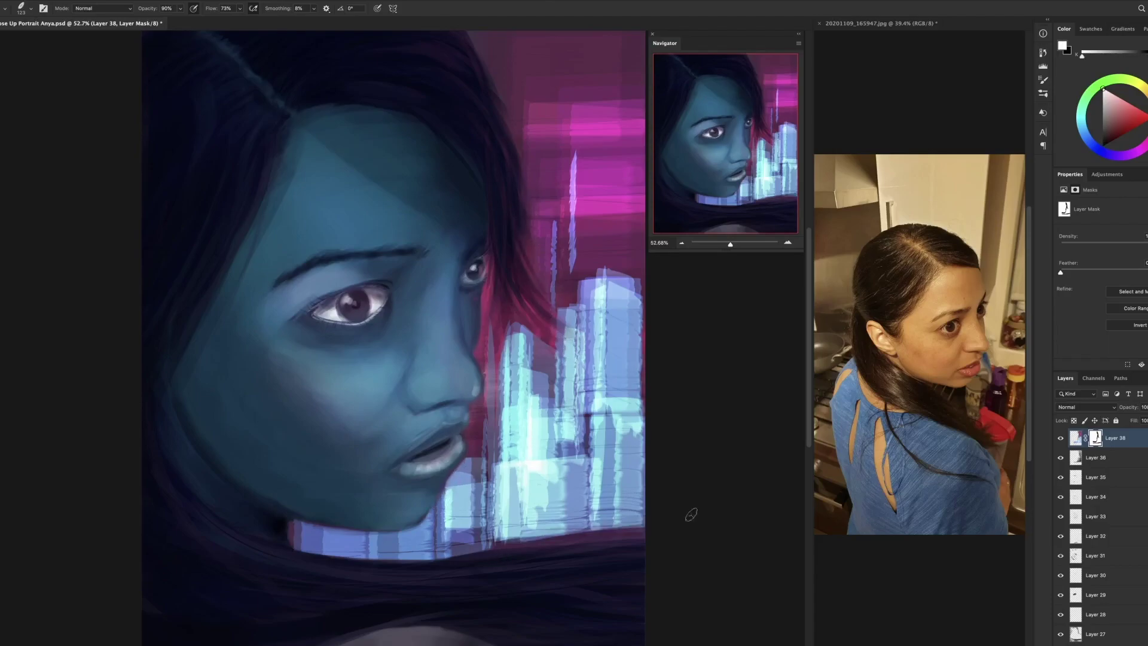
key(Delete)
key(Delete)
- Try painting over the background on a new layer with a colour from the Cyberpunk Tokyo swatches
key(ctrl+shift+alt+n)
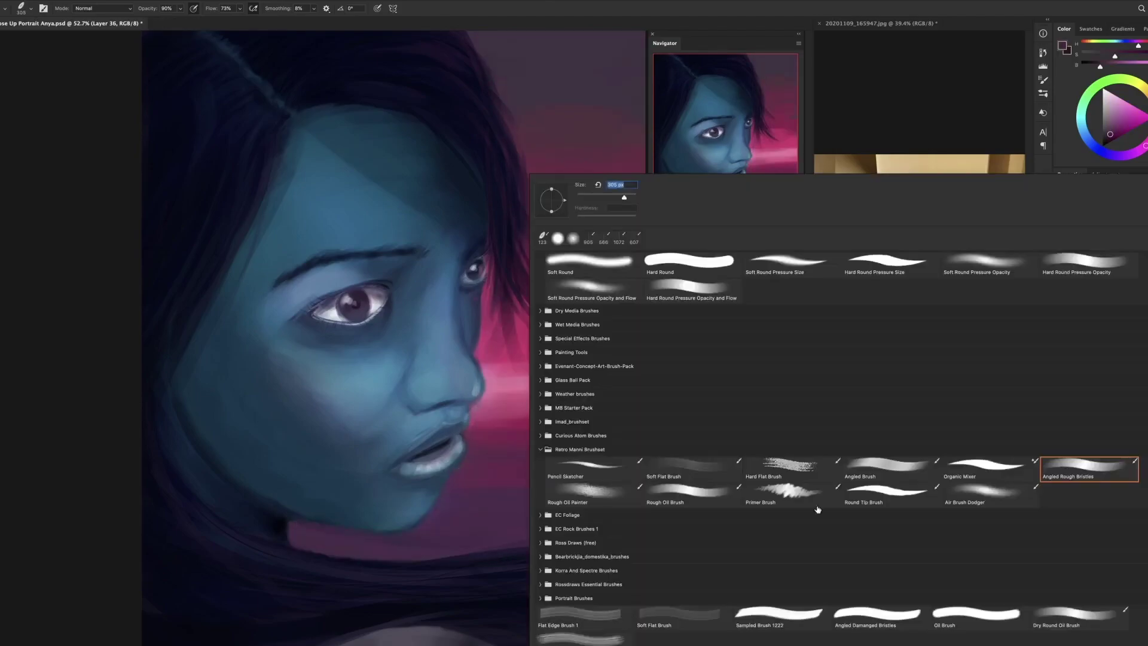
click(1090, 29)
click(1059, 89)
click(1074, 117)
mouse_move(616, 240)
mouse_down()
mouse_move(594, 51)
mouse_move(351, 453)
mouse_move(622, 43)
mouse_move(534, 530)
mouse_up()
key(ctrl+alt+m)
mouse_move(442, 120)
mouse_down()
mouse_move(433, 419)
mouse_move(436, 149)
mouse_move(433, 291)
mouse_move(472, 388)
mouse_move(335, 526)
mouse_move(554, 266)
mouse_up()
- Toggle the visibility of the lower paint layers to examine which parts of the face, hair and background they hold
click(1060, 516)
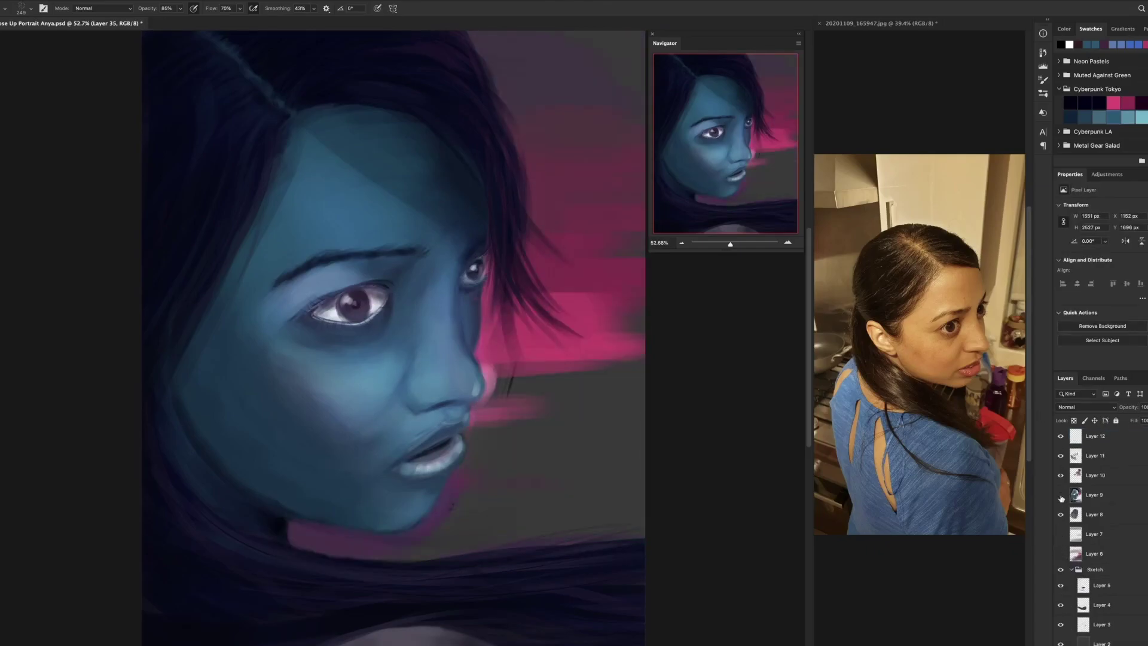
click(1060, 496)
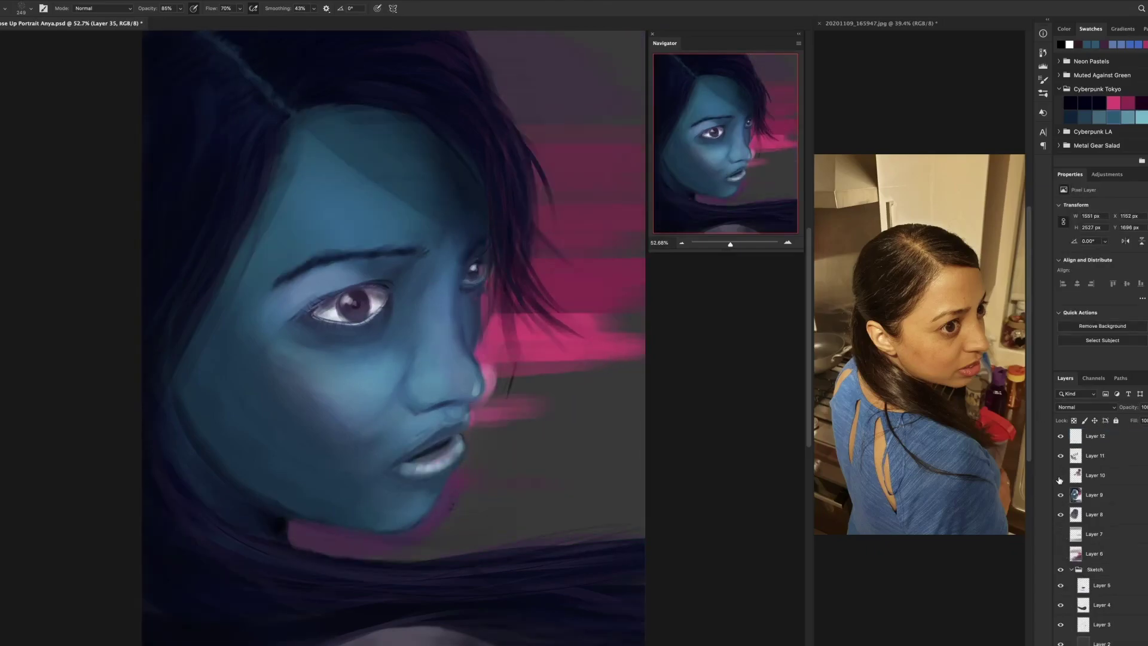
click(1060, 497)
click(1060, 516)
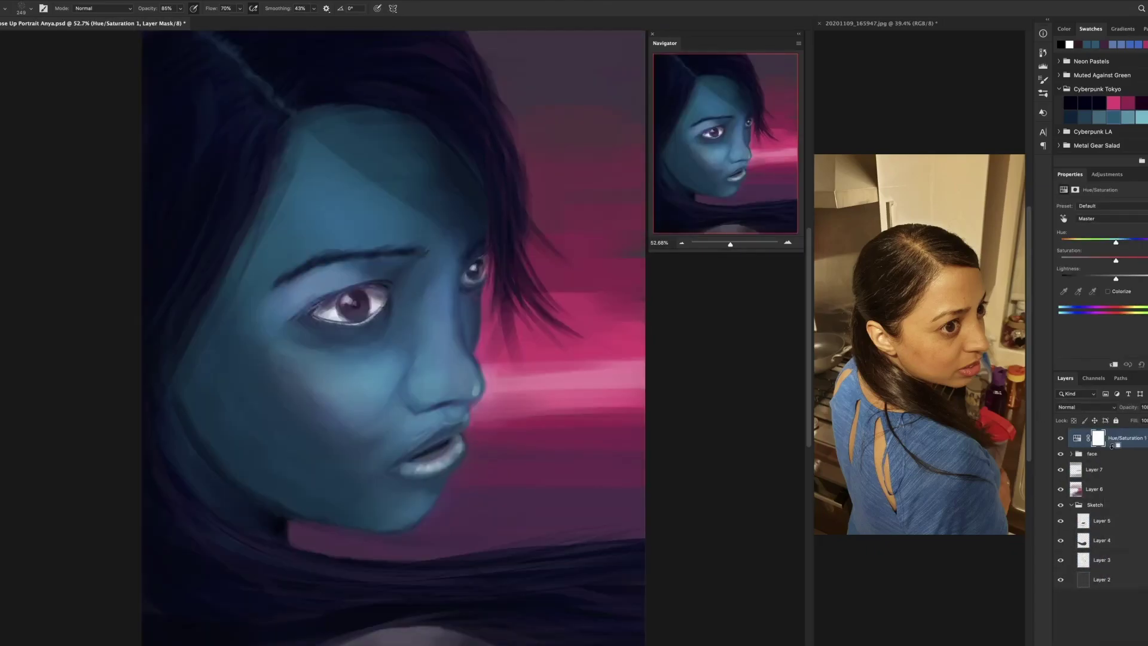
- Try colorizing the painting with the Hue/Saturation adjustment layer, testing its blend modes, and hide the adjustment
click(1107, 292)
drag(1062, 242, 1125, 242)
click(1085, 406)
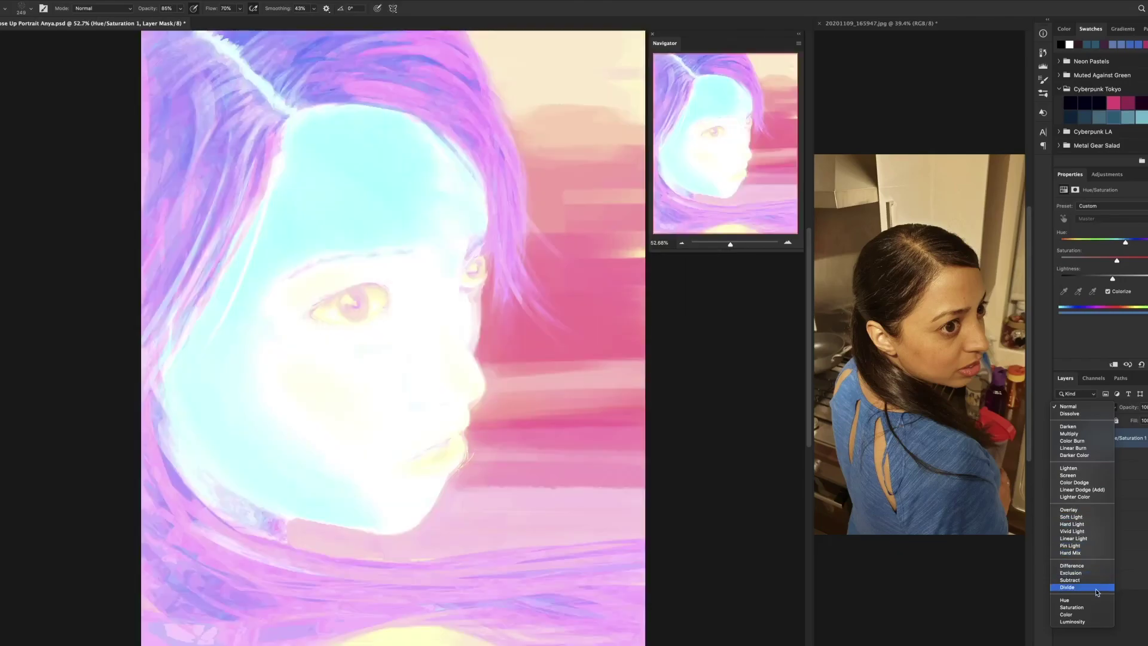
click(1076, 598)
click(1060, 439)
- Try further blend modes on the Hue/Saturation adjustment layer over the painting
click(1070, 453)
click(1103, 469)
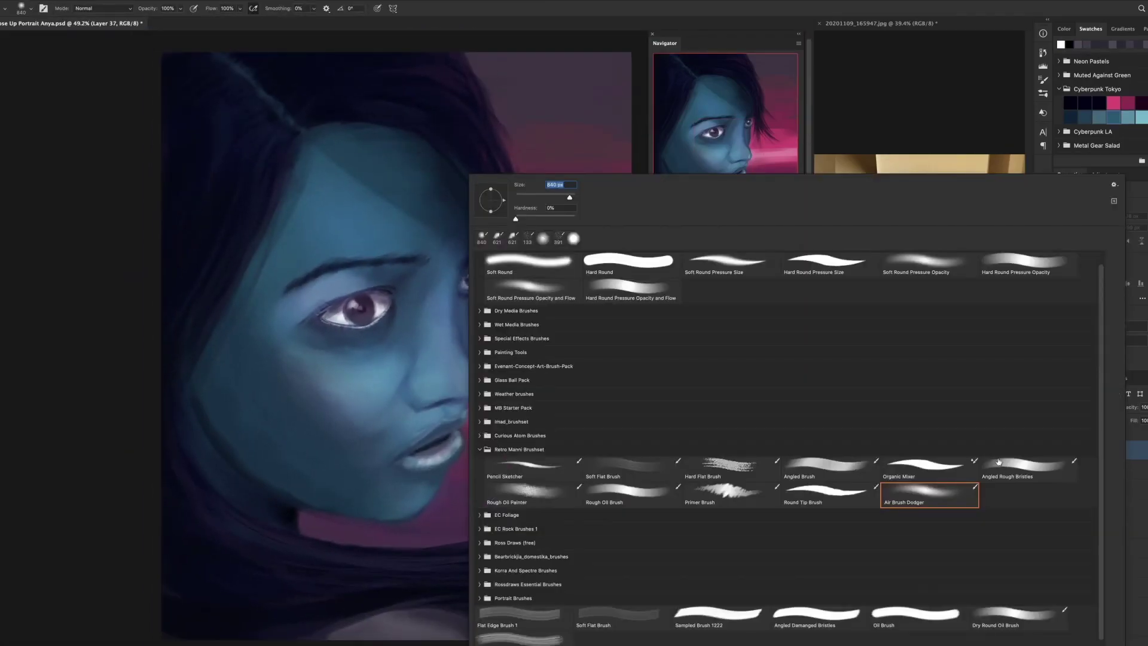
- Paint dark hair strands over the shoulder and lower hair on a new layer, using a Retro Manni Brushset brush
key(ctrl+shift+alt+n)
alt+click(413, 622)
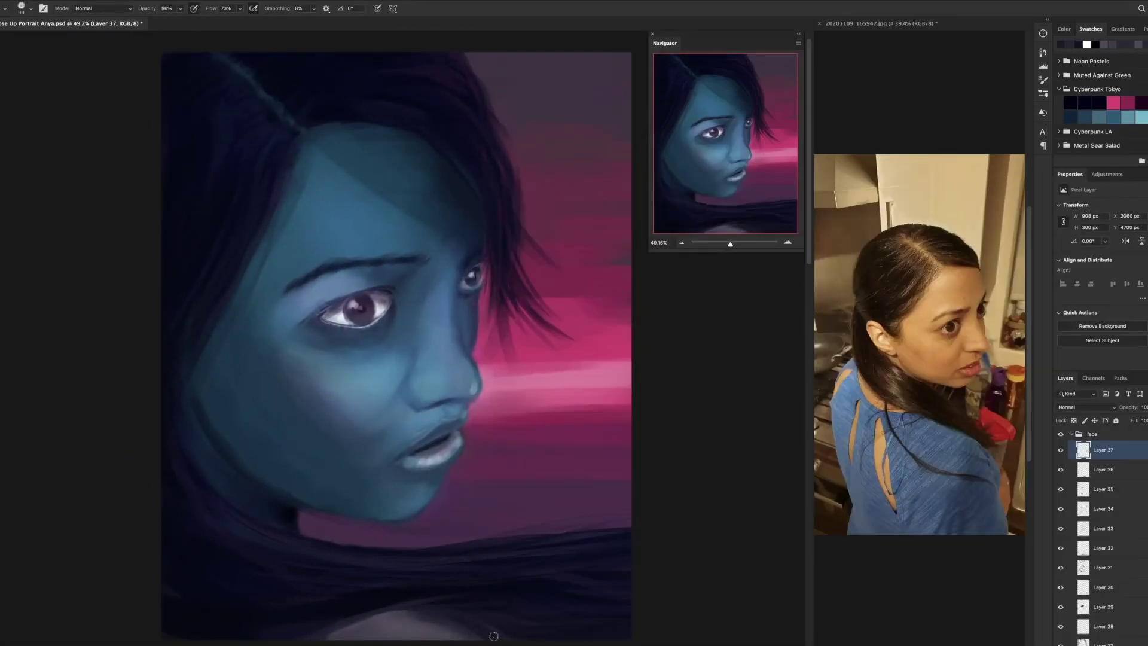
key(bracketright)
drag(624, 529, 430, 556)
mouse_move(622, 538)
mouse_down()
mouse_move(262, 628)
mouse_move(335, 631)
mouse_up()
key(bracketright)
key(bracketright)
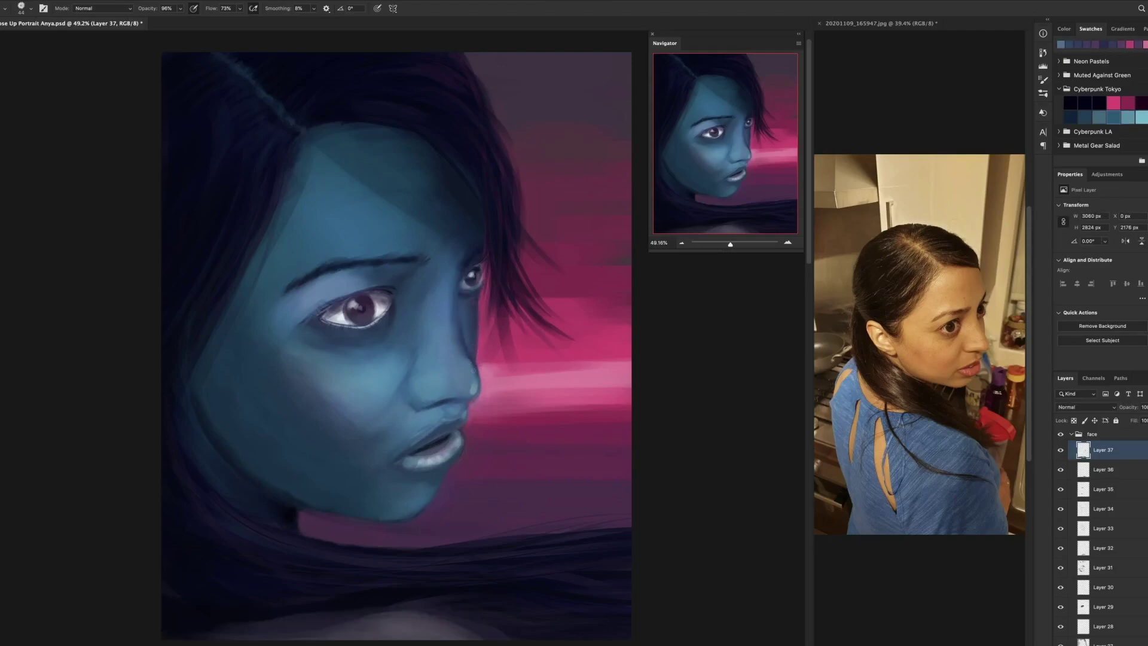
- Blend the jaw and neck shading with the eraser and the brush at 97% opacity, and save the painting
key(e)
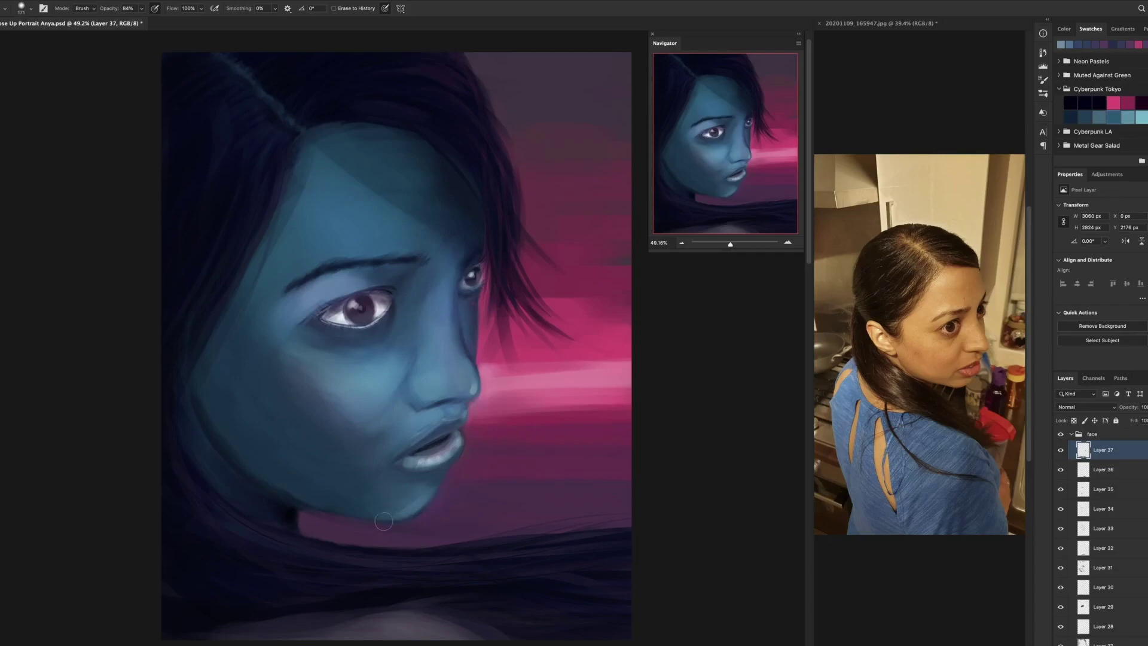
key(b)
key(bracketleft)
key(bracketleft)
key(bracketleft)
key(bracketleft)
key(bracketleft)
key(9)
key(7)
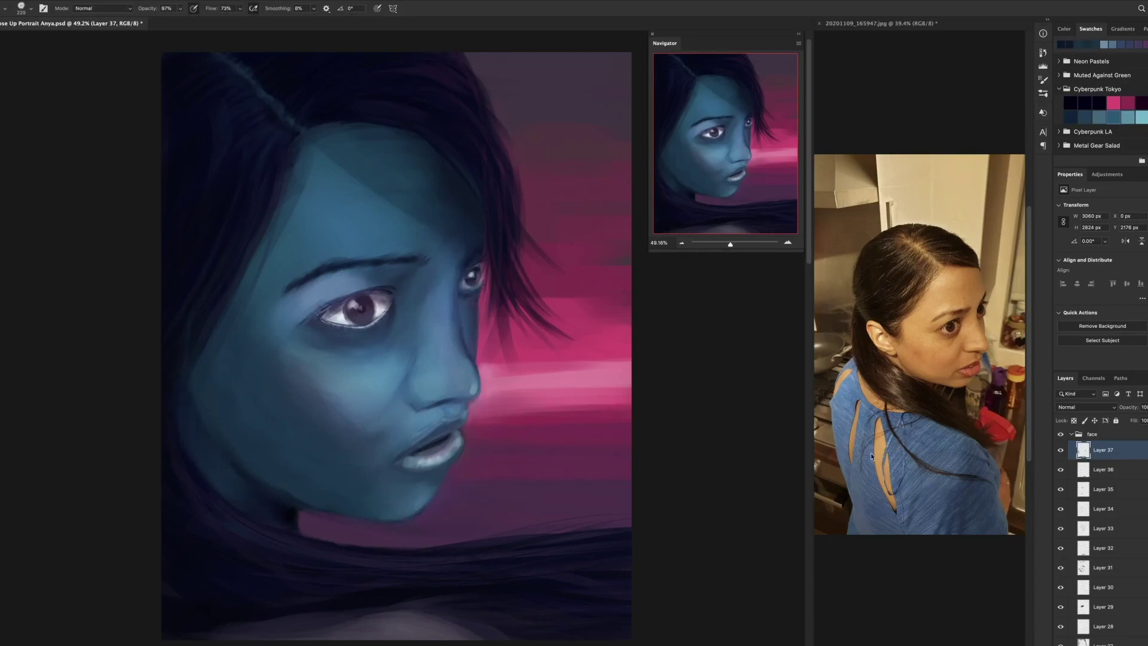
key(ctrl+s)
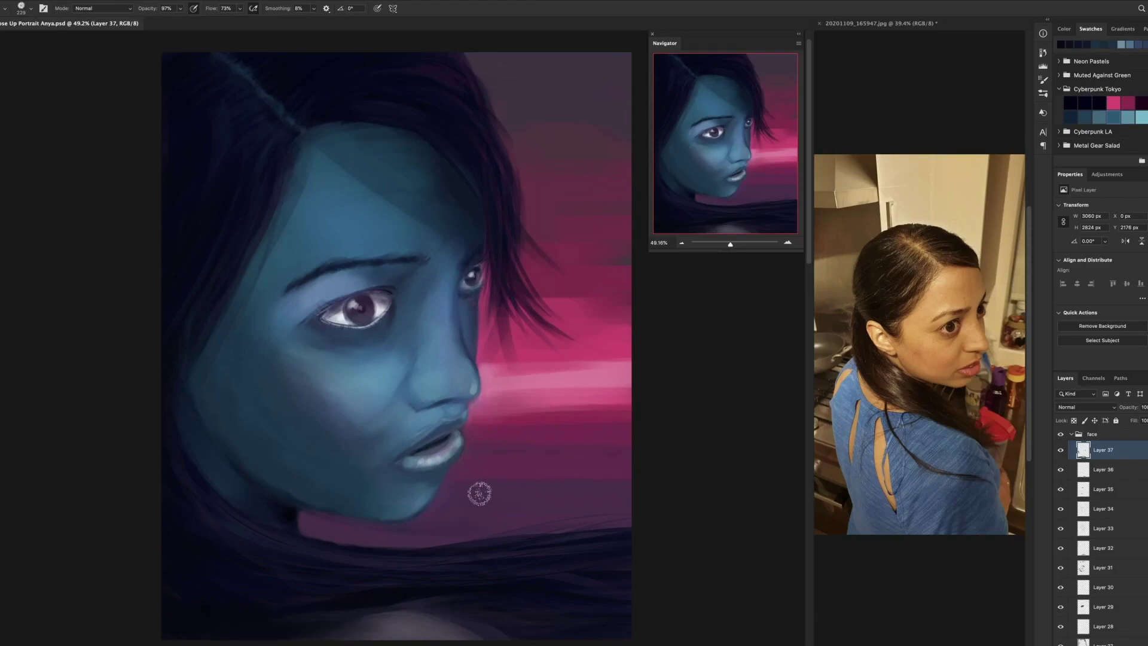
- Touch up the lips with small strokes on a new layer and clean the strokes with the eraser
key(ctrl+z)
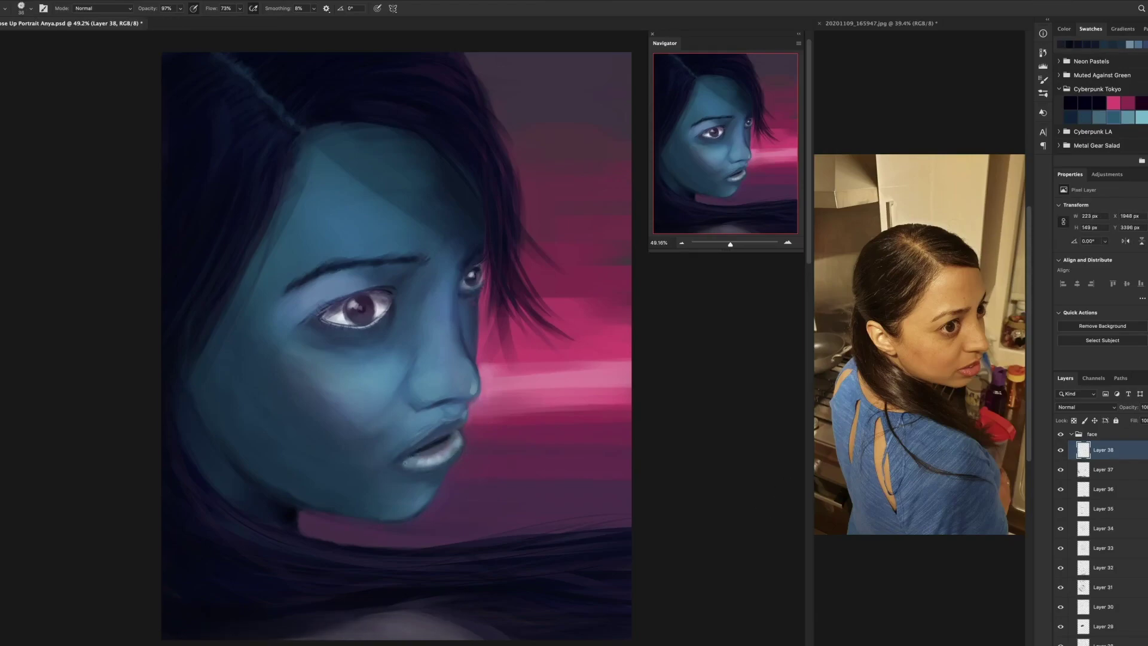
drag(404, 471, 412, 467)
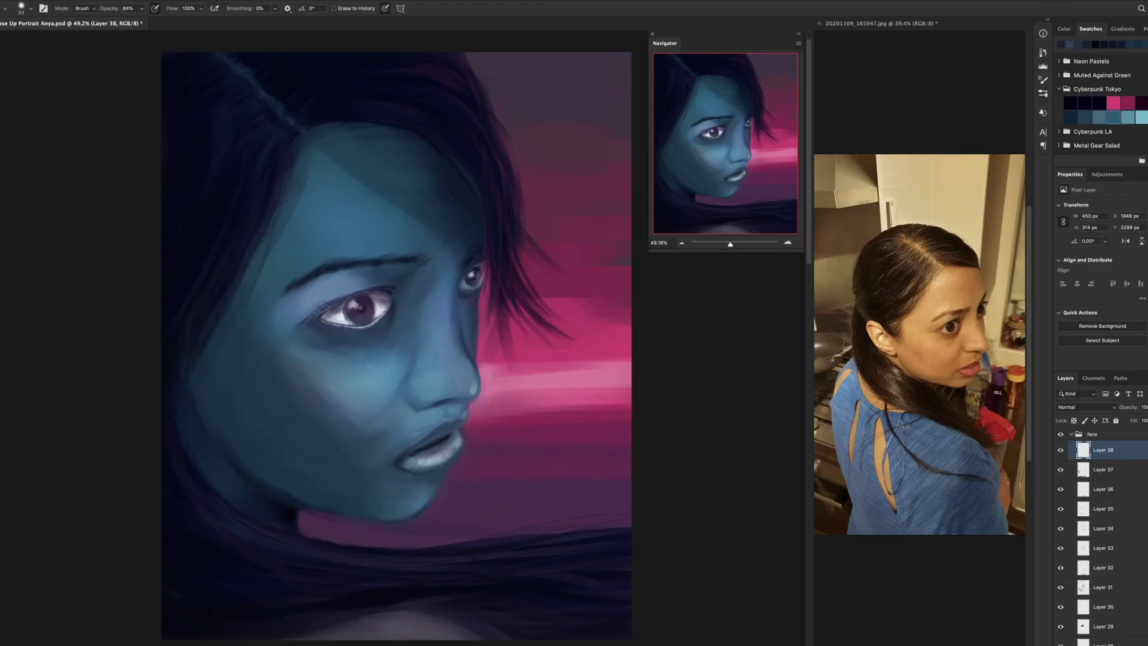
key(e)
key(b)
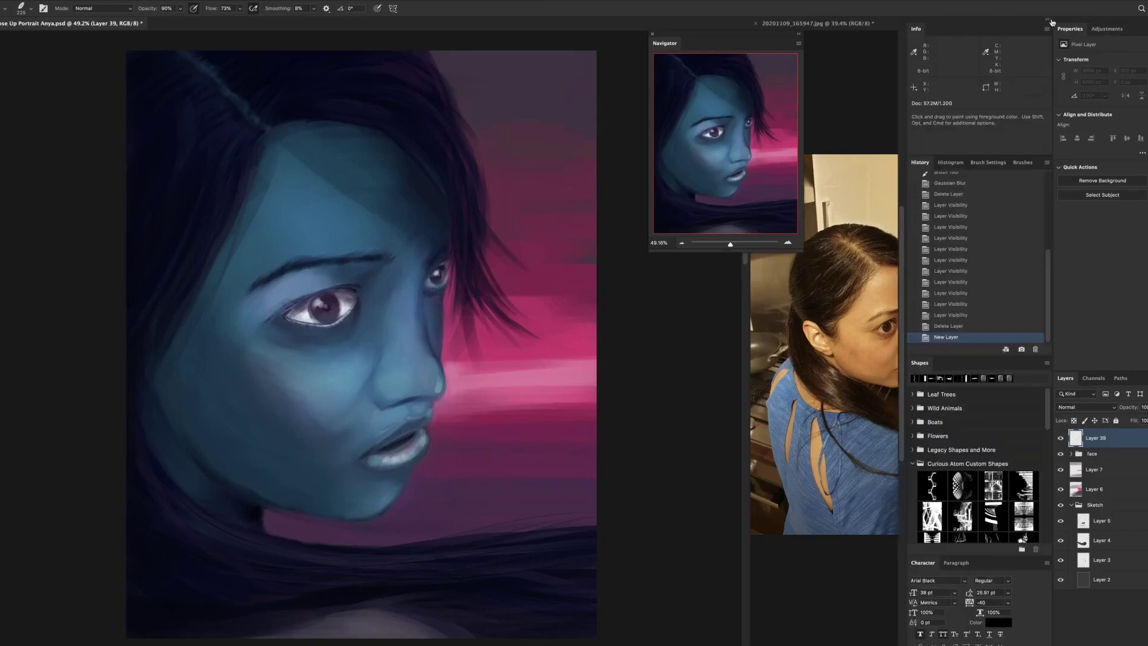
- Paint soft pink over the lit forehead, cheek, nose and chin on the new layer, and soften its edges with the eraser
click(1050, 22)
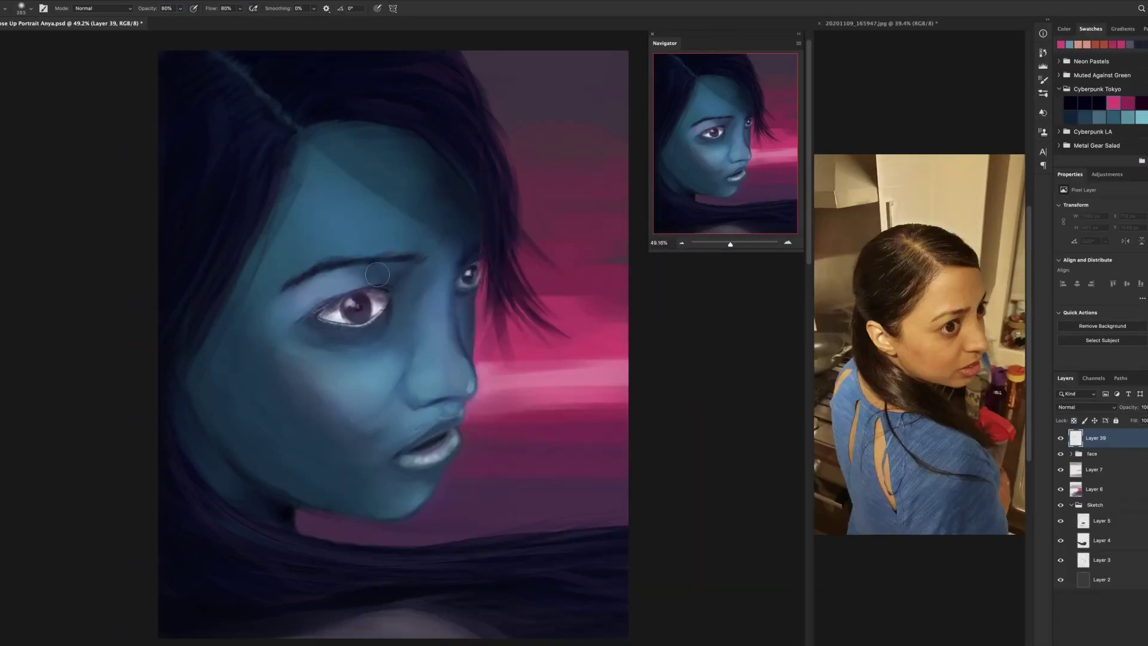
mouse_move(377, 274)
mouse_down()
mouse_move(280, 347)
mouse_move(256, 327)
mouse_move(399, 367)
mouse_up()
mouse_move(447, 339)
mouse_down()
mouse_move(436, 302)
mouse_move(449, 332)
mouse_up()
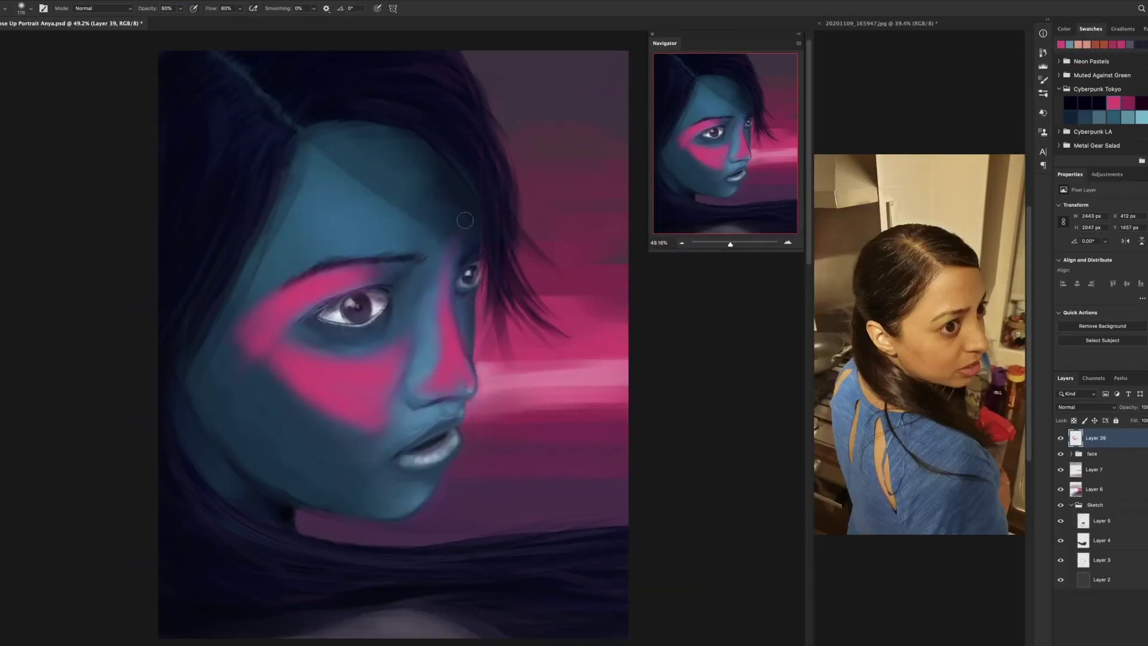
drag(285, 256, 335, 197)
drag(382, 508, 407, 502)
key(e)
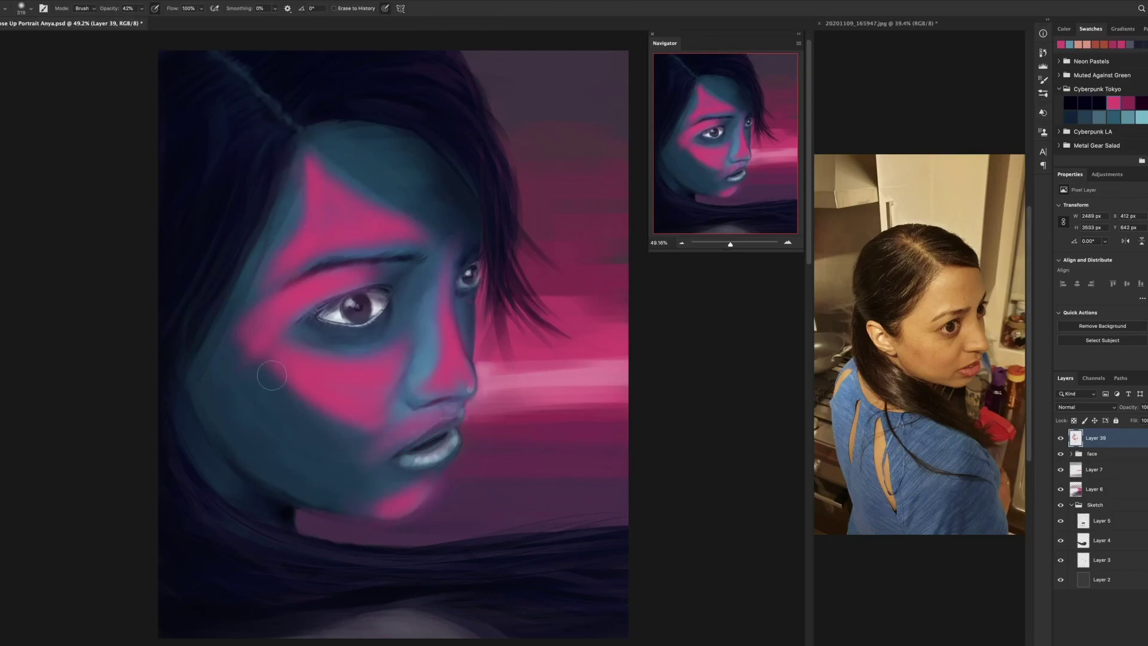
key(b)
drag(248, 322, 245, 361)
key(e)
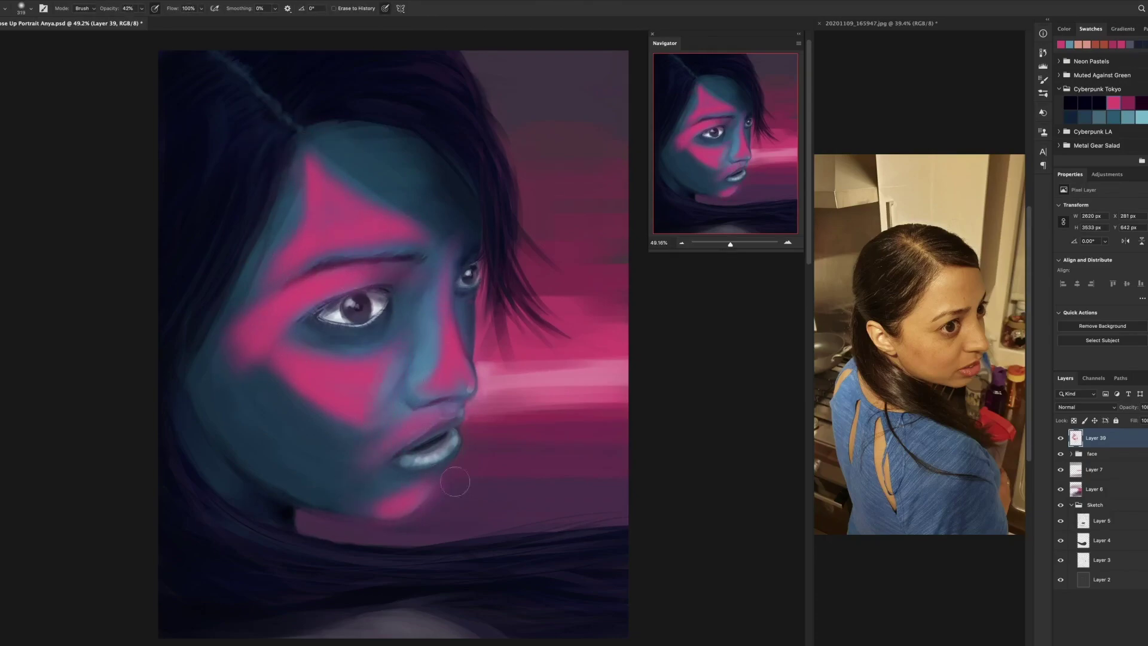
key(b)
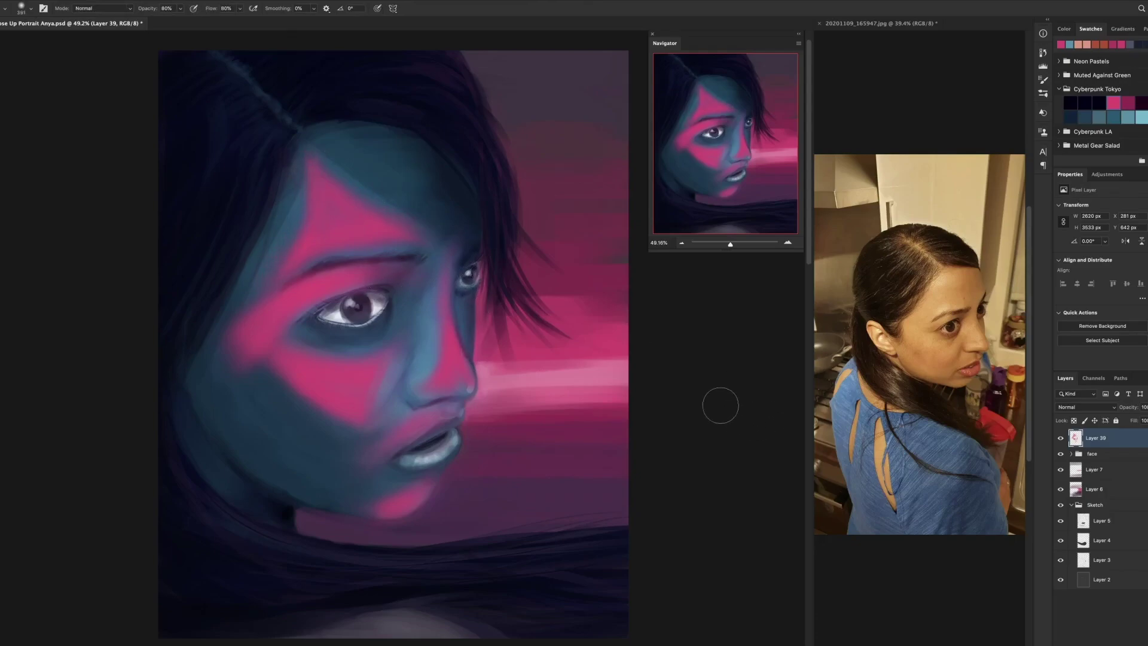
- Set the pink layer to Luminosity, duplicate it, and set the copy to Divide at reduced opacity
click(1082, 407)
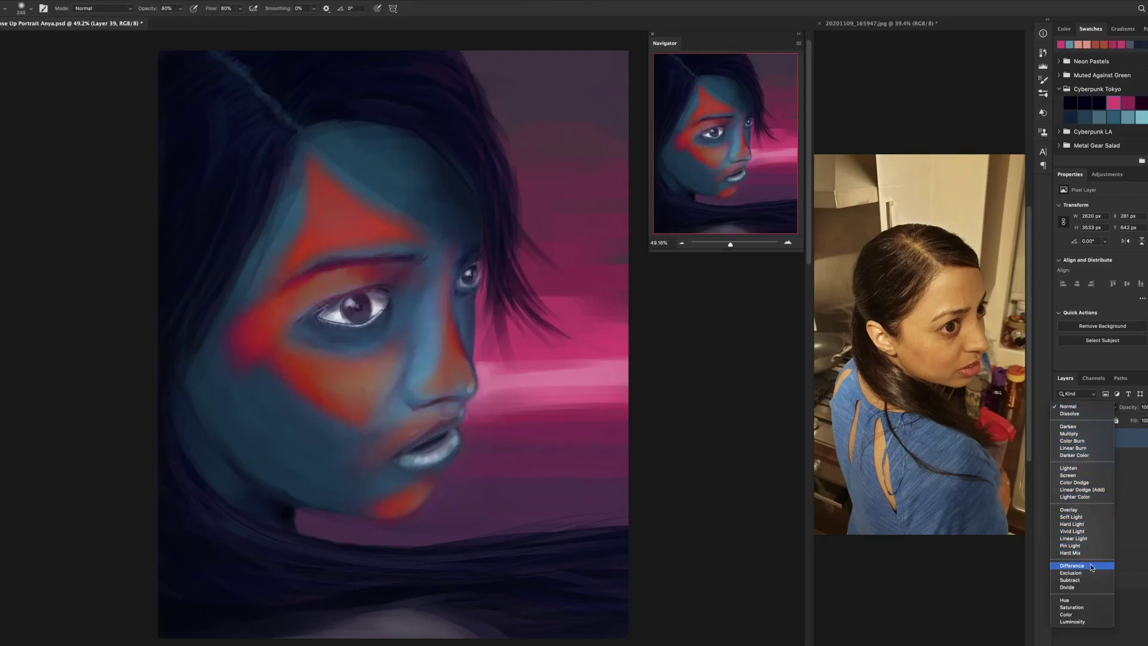
click(1096, 621)
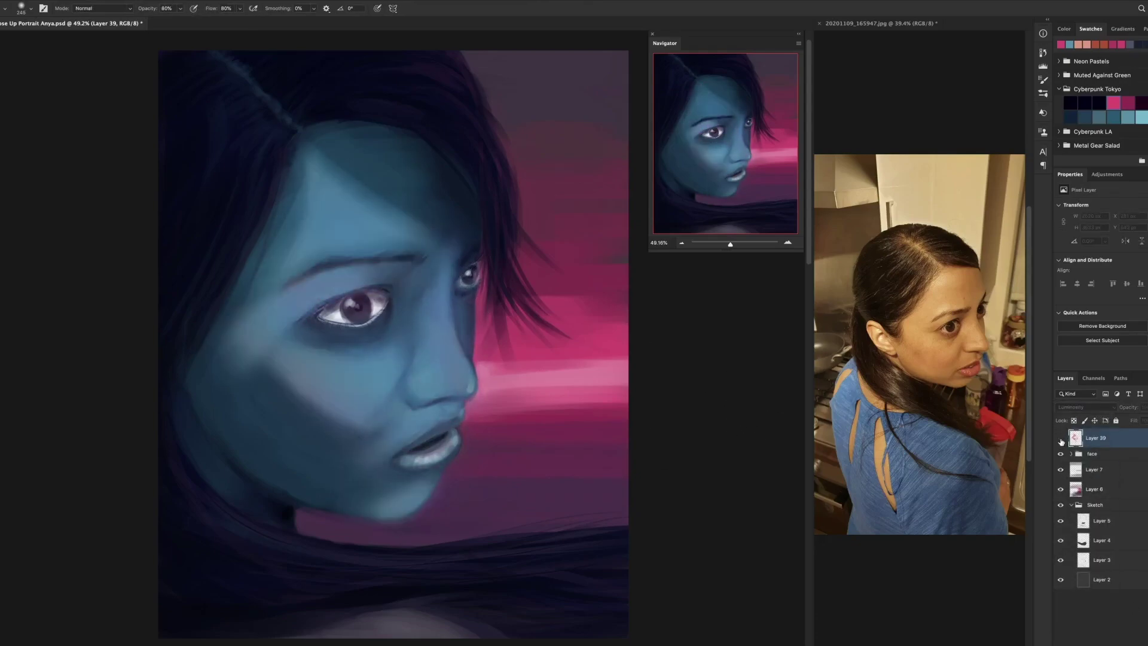
key(ctrl+j)
drag(1139, 407, 1130, 408)
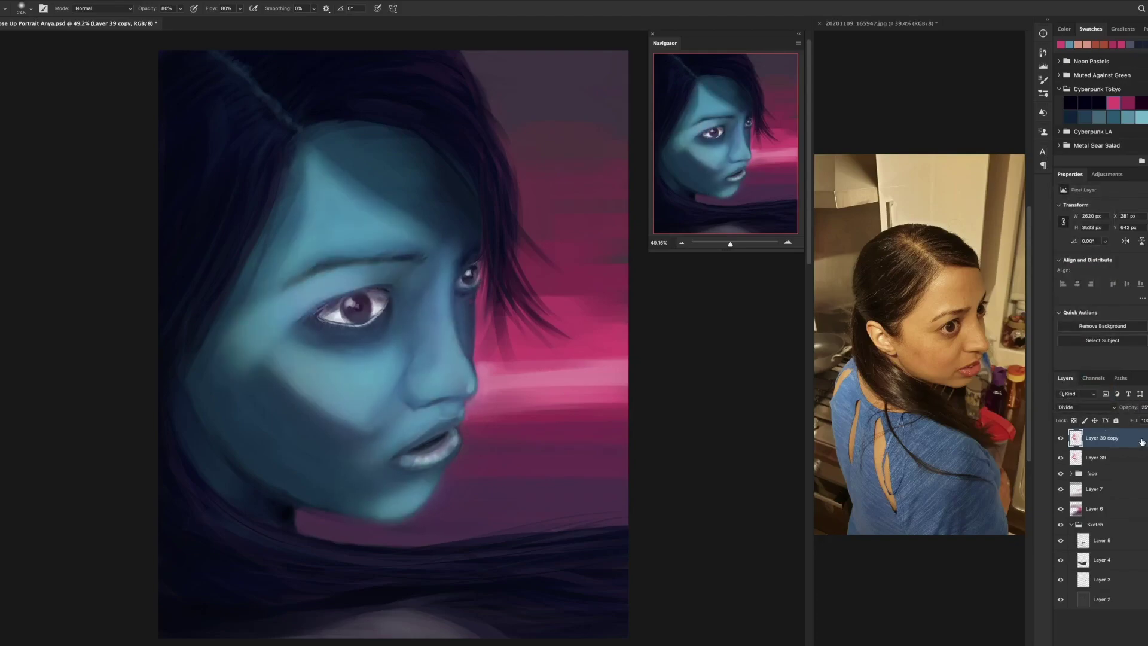
- Recolour the duplicated tint layer using Hue/Saturation with hue +180 and saturation +93
key(ctrl+u)
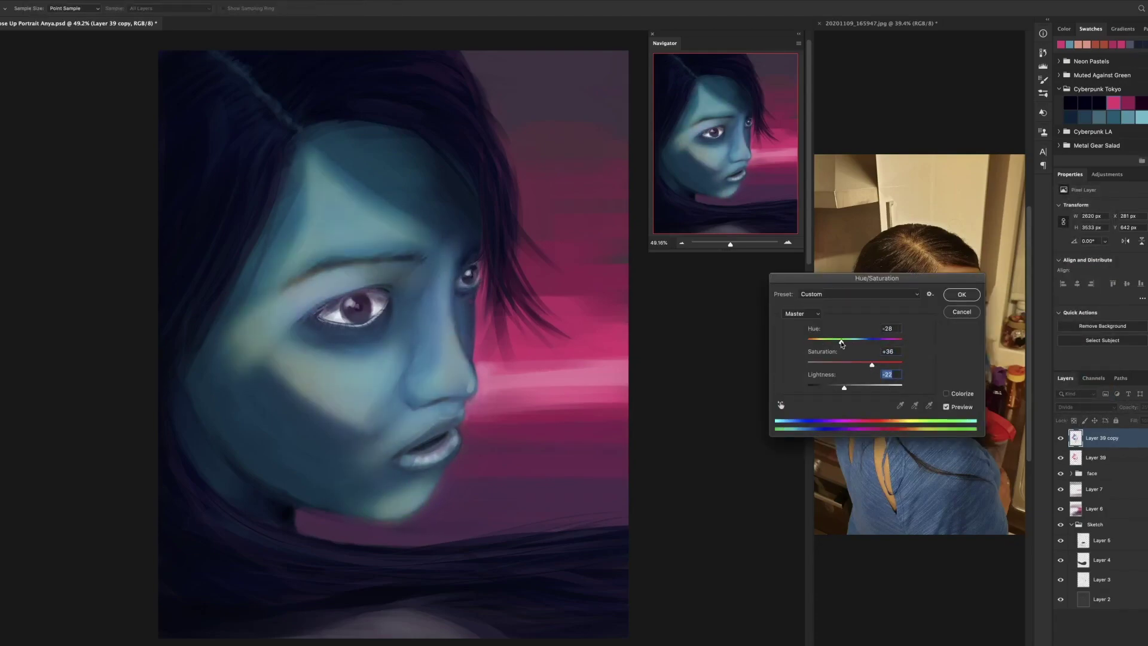
key(Escape)
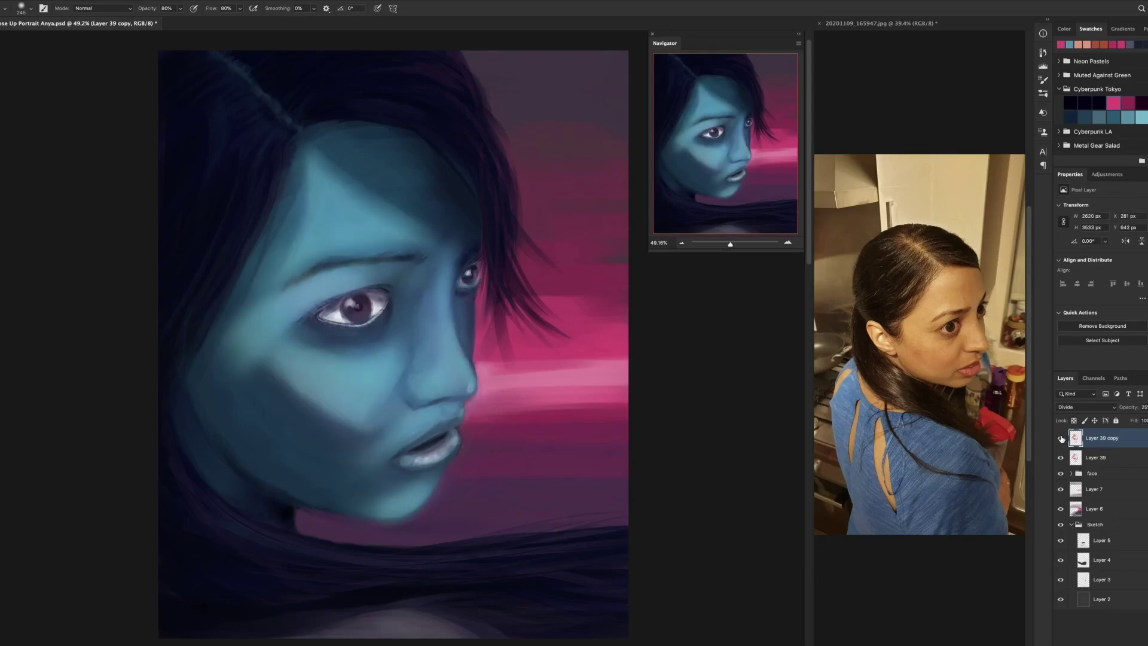
key(ctrl+u)
drag(855, 338, 810, 342)
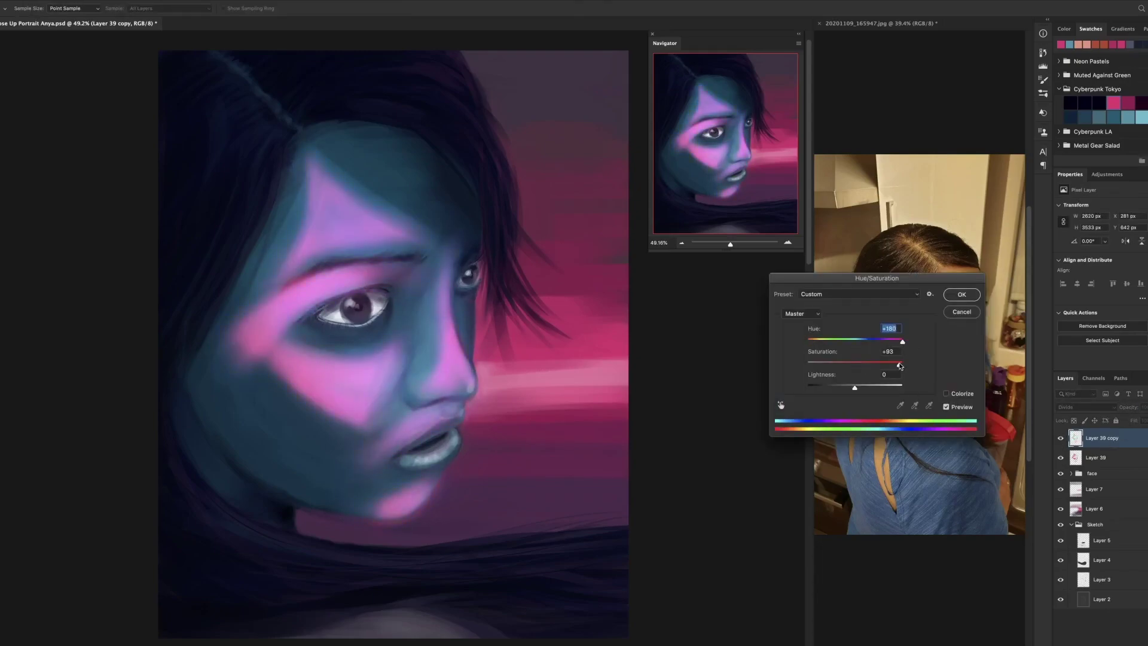
key(Return)
- Apply a Motion Blur to the duplicated tint layer at an angle of 81° and a distance of 688 pixels
click(185, 0)
mouse_move(239, 97)
click(369, 153)
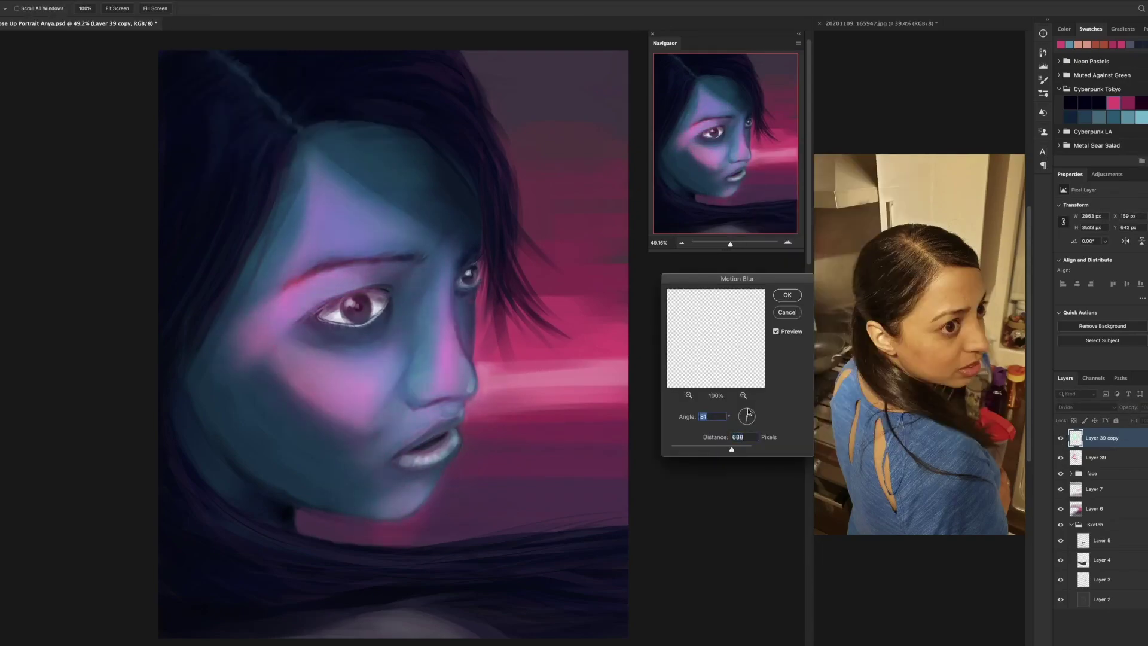
key(Return)
- Mask parts of the blurred tint off the face and compare the painting with and without that layer
key(b)
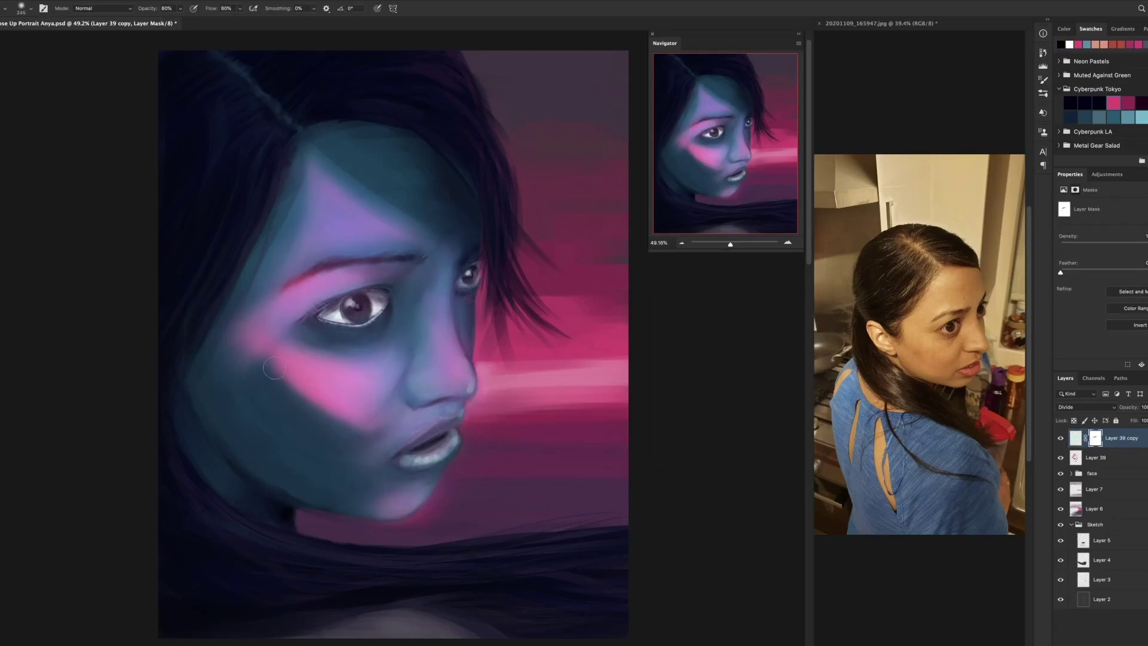
click(1061, 440)
click(1062, 440)
- Shift the hue of the masked tint layer towards blue with Hue/Saturation
click(1076, 438)
key(ctrl+u)
drag(855, 340, 888, 344)
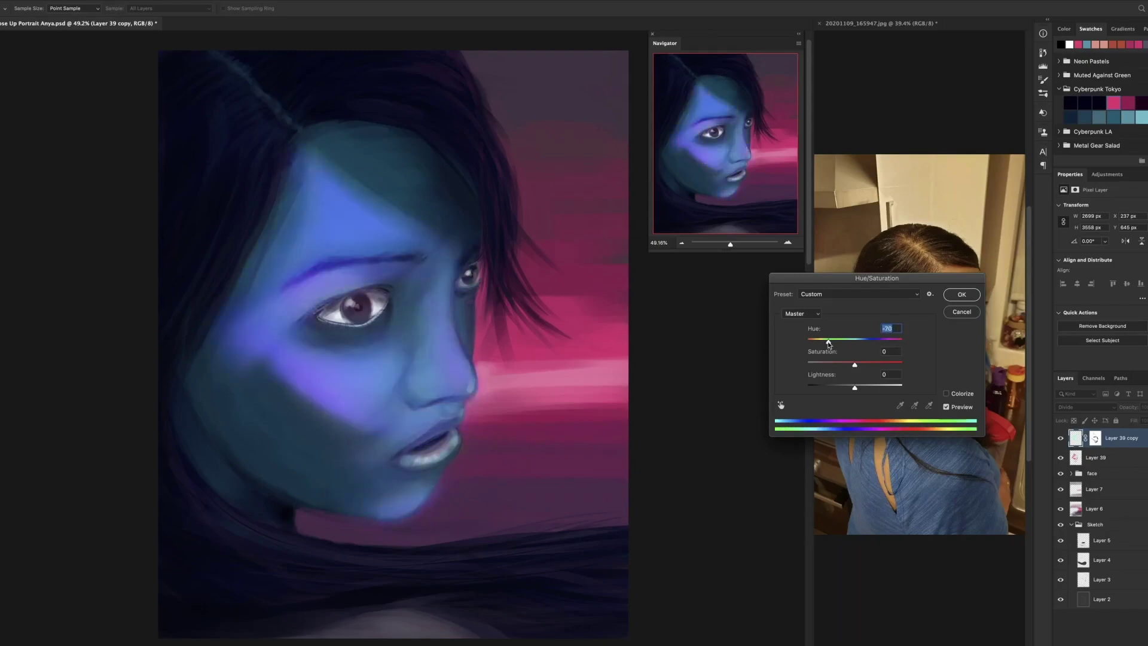
key(Return)
click(1106, 620)
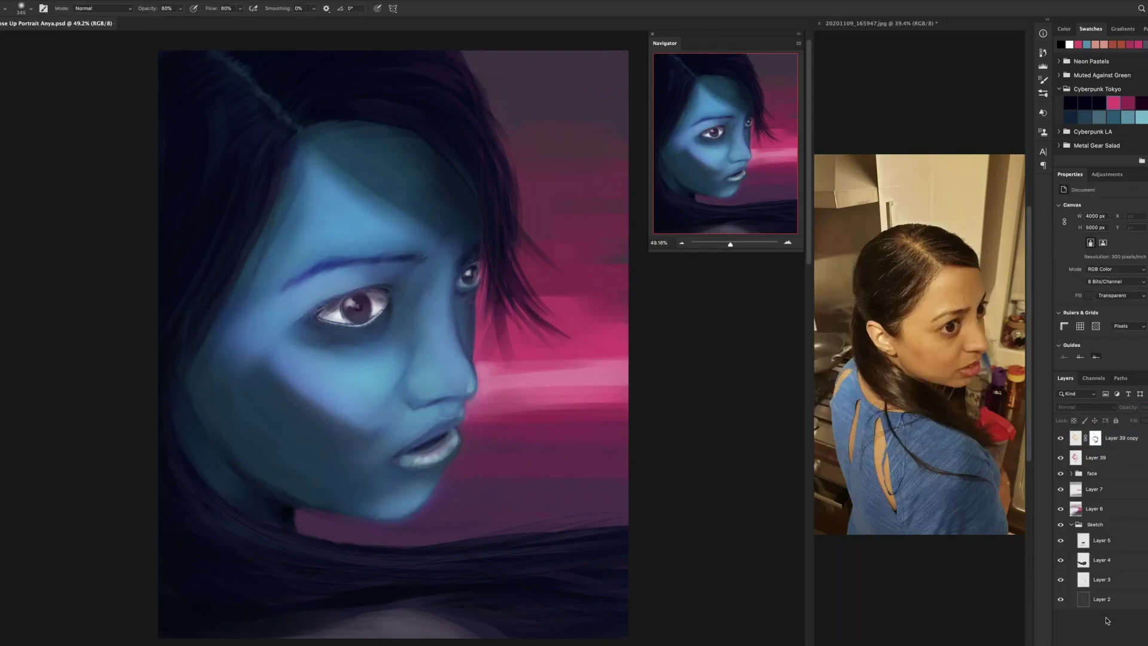
- Darken the shadowed forehead, cheek and jaw with soft strokes on a new Multiply layer, and lower its opacity to 67%
drag(1143, 239, 1147, 239)
click(1060, 240)
click(1085, 406)
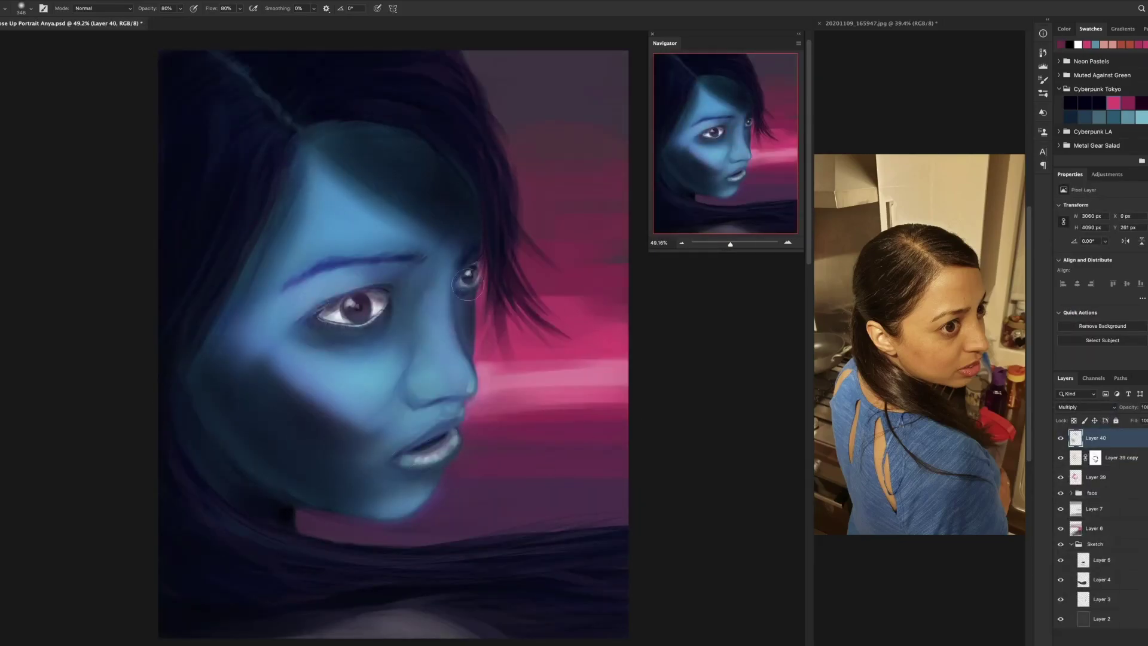
key(bracketleft)
key(bracketleft)
key(bracketleft)
key(bracketleft)
key(bracketleft)
click(1085, 407)
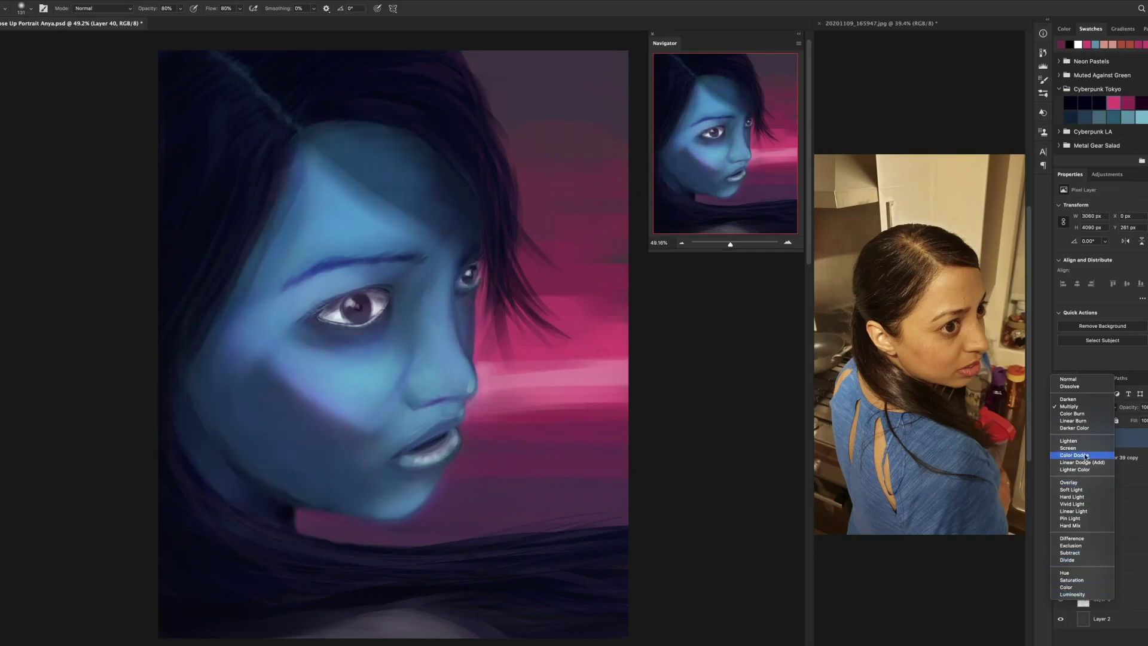
drag(1128, 407, 911, 412)
click(1091, 641)
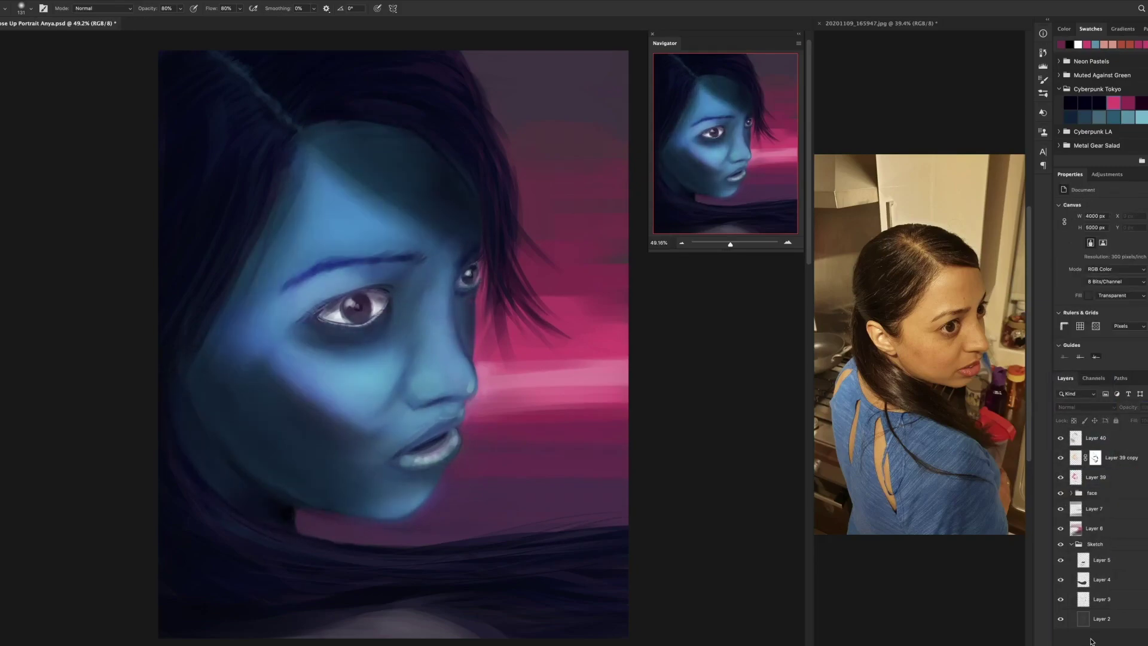
- Try painting diagonal trails of light dots over the background beside the chin on a new layer
key(ctrl+shift+alt+n)
right_click(539, 167)
double_click(986, 495)
drag(556, 499, 608, 447)
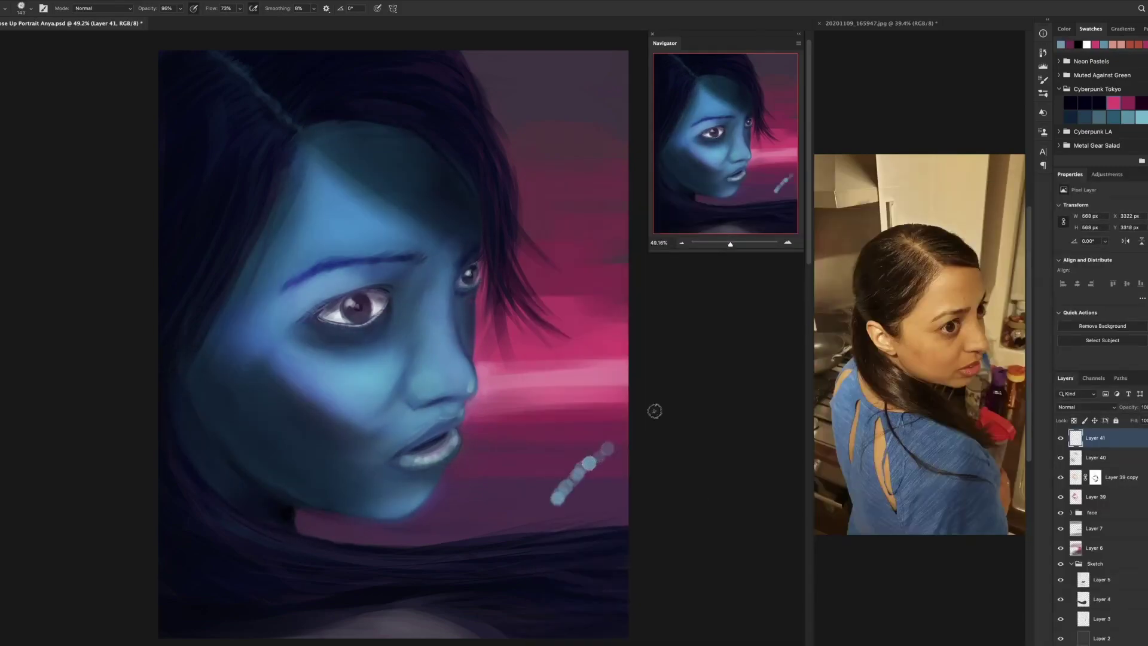
drag(506, 501, 533, 472)
right_click(534, 472)
double_click(687, 480)
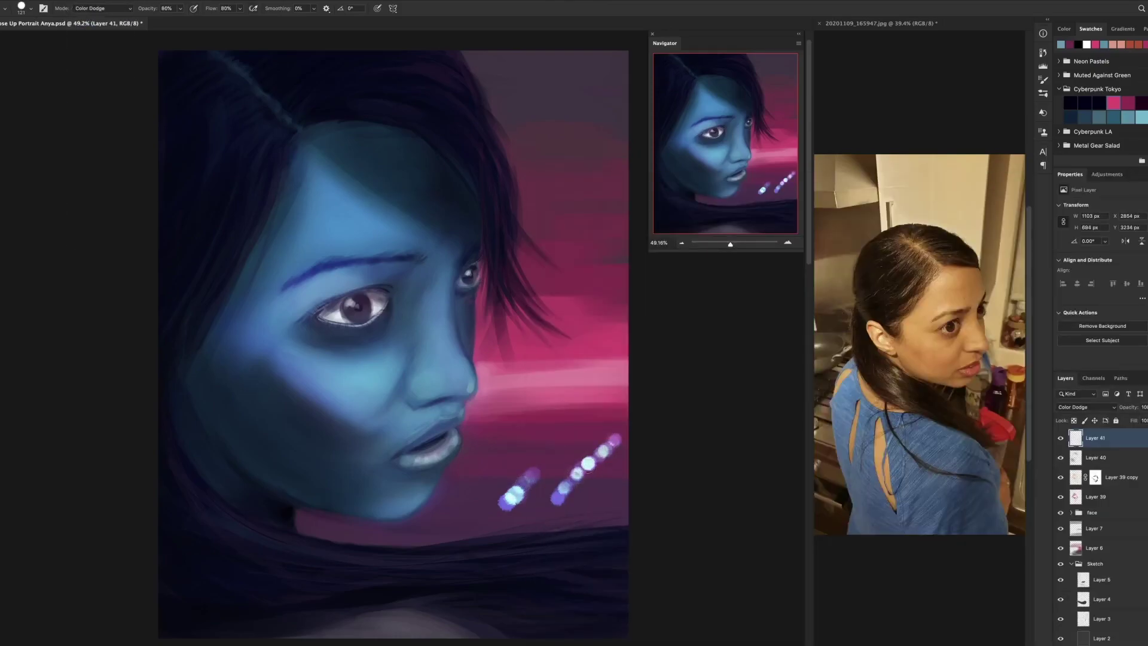
- Try more light strokes across the background on another new layer, and undo them
key(ctrl+shift+alt+n)
mouse_move(460, 514)
mouse_down()
mouse_move(622, 418)
mouse_move(622, 431)
mouse_up()
key(ctrl+z)
drag(538, 456, 592, 456)
key(ctrl+z)
key(ctrl+z)
key(ctrl+z)
- Select along the face and hair silhouette with the Polygonal Lasso, feather the selection, and add a new layer masked to the background
key(l)
drag(645, 525, 467, 540)
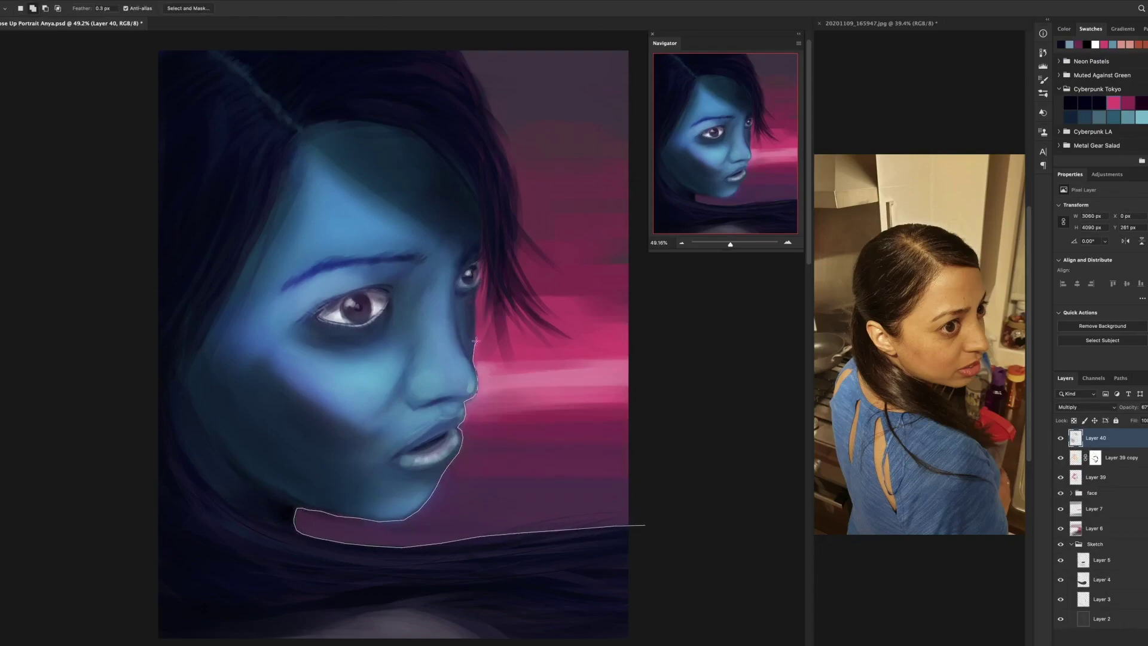
mouse_move(480, 294)
mouse_down()
mouse_move(501, 308)
mouse_move(490, 333)
mouse_move(637, 258)
mouse_up()
mouse_move(478, 272)
mouse_down()
mouse_move(526, 240)
mouse_move(591, 59)
mouse_move(484, 269)
mouse_up()
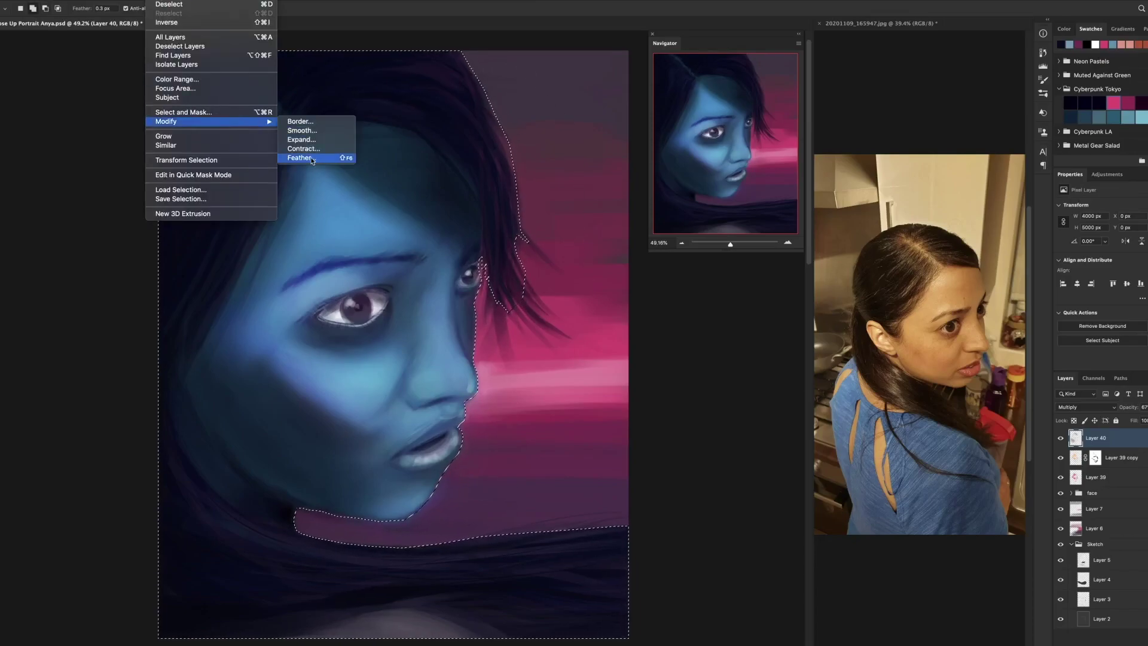
key(ctrl+shift+alt+n)
- Cover the pink background with dark navy on the masked layer, and refine its mask edge along the chin, lips and nose
key(b)
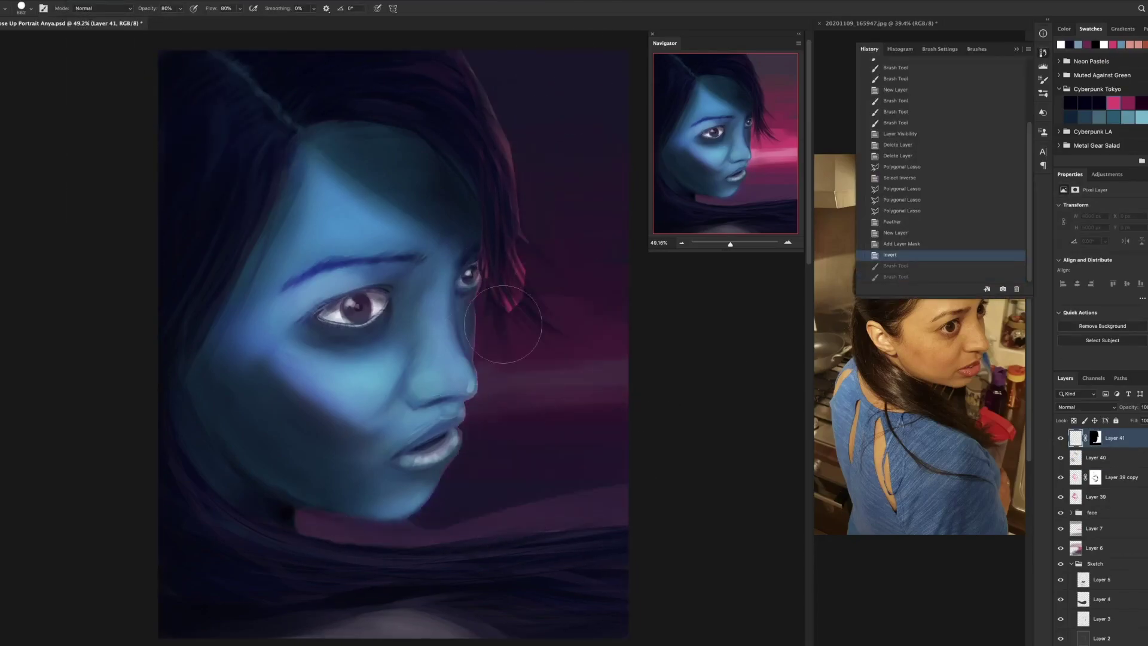
scroll(328, 526, up, 5)
right_click(323, 180)
double_click(769, 488)
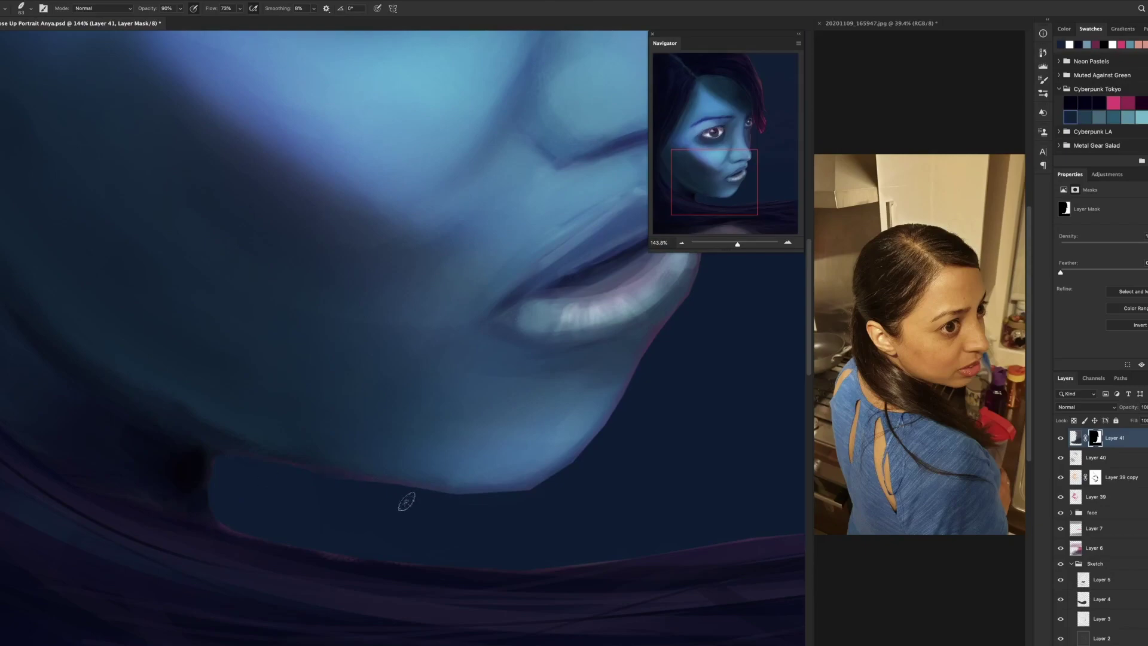
scroll(222, 506, right, 5)
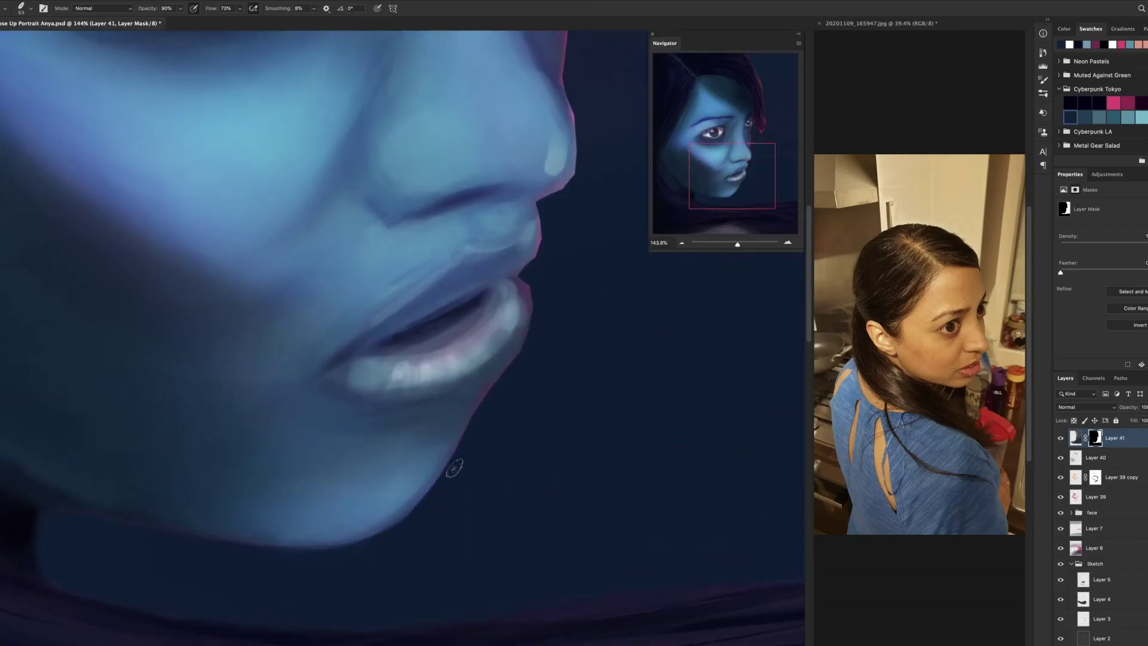
drag(542, 218, 463, 357)
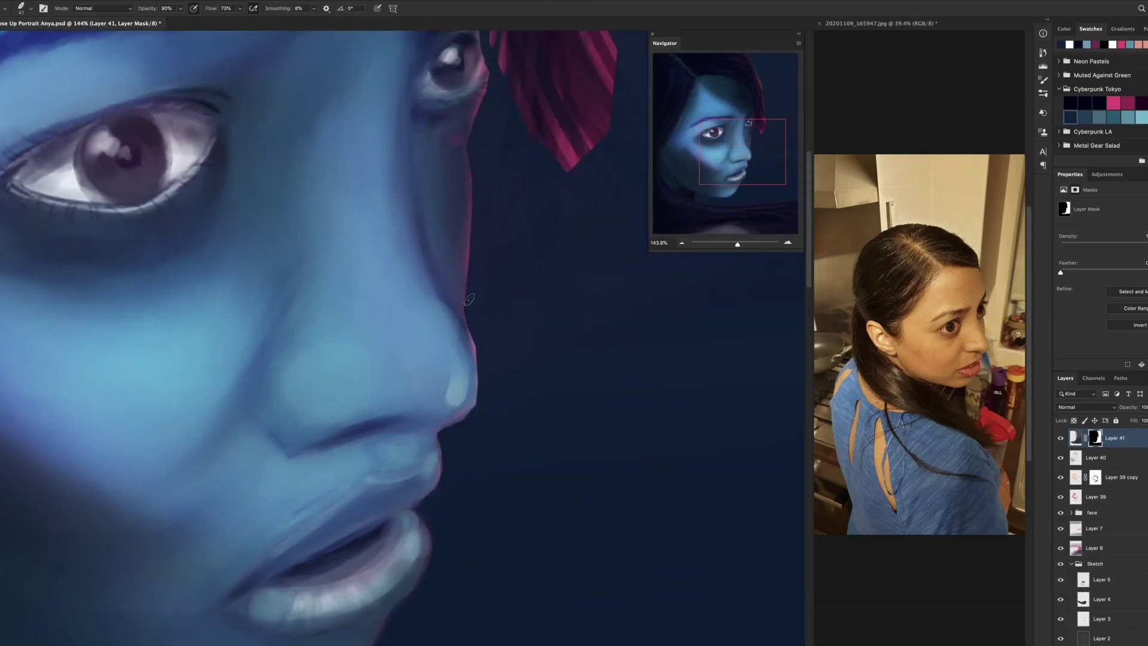
drag(475, 129, 403, 242)
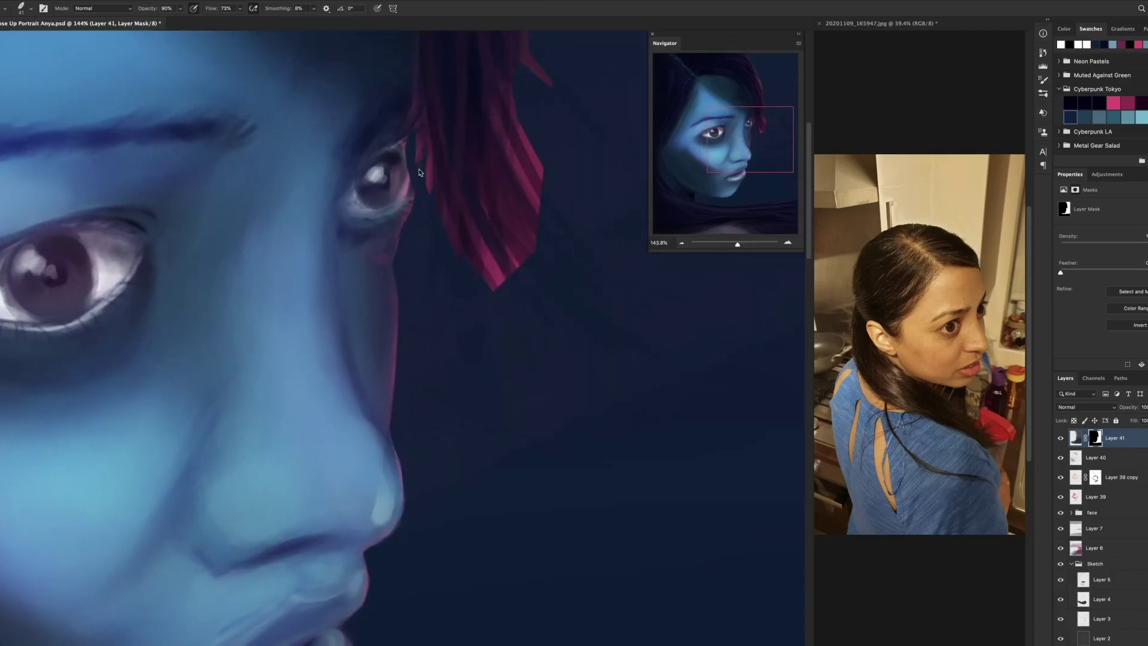
key(ctrl+0)
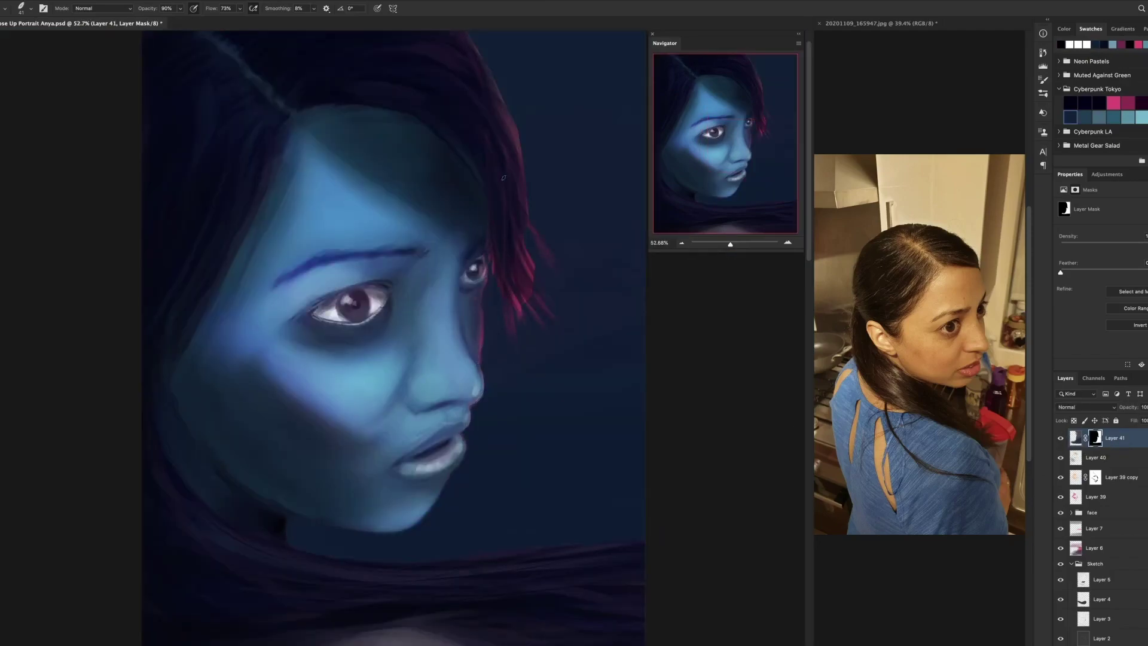
key(z)
mouse_move(472, 338)
mouse_down()
mouse_move(484, 339)
mouse_move(467, 338)
mouse_up()
- Add another layer with the same background mask and paint vertical pink streaks behind the face and under the chin
key(ctrl+j)
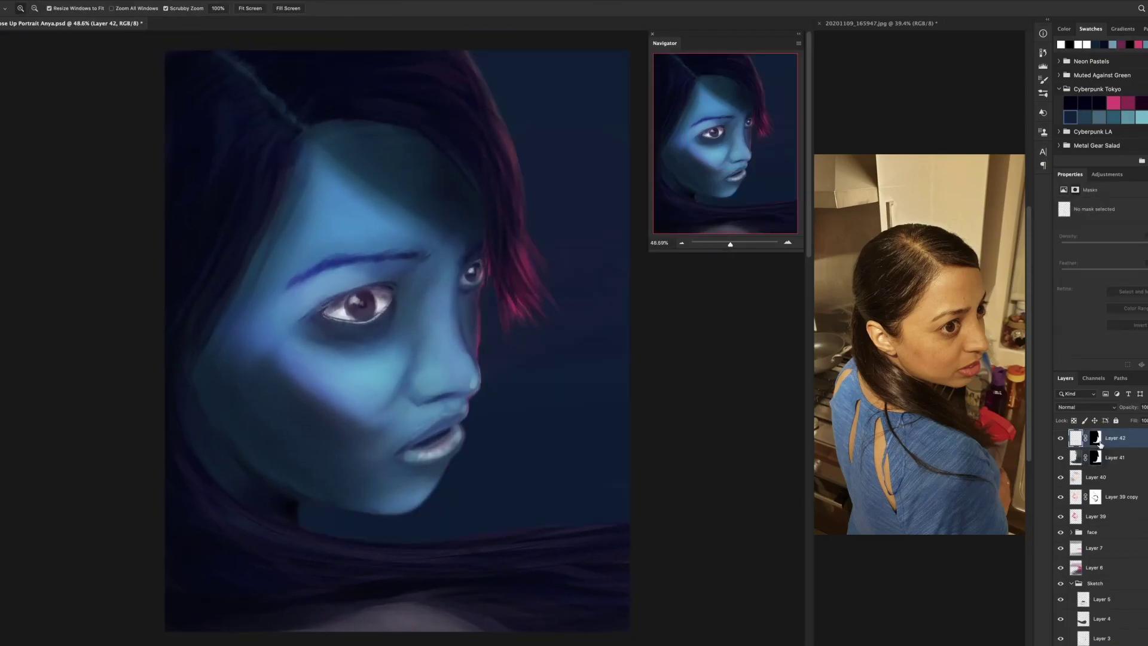
key(b)
mouse_move(482, 60)
mouse_down()
mouse_move(389, 548)
mouse_move(520, 436)
mouse_up()
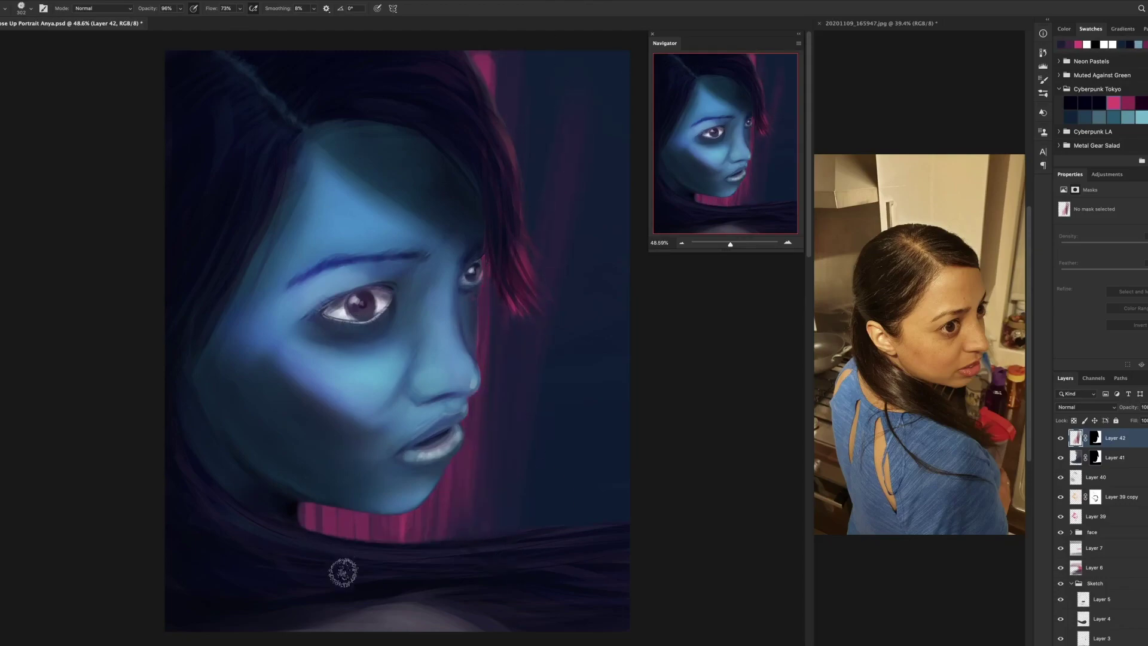
mouse_move(587, 333)
mouse_down()
mouse_move(509, 338)
mouse_move(525, 286)
mouse_move(525, 328)
mouse_up()
- Repaint the background as a dark sky with a pink horizon above teal ground with strokes radiating from the face
key(F6)
mouse_move(628, 311)
mouse_down()
mouse_move(479, 317)
mouse_move(465, 335)
mouse_move(628, 281)
mouse_move(662, 199)
mouse_move(500, 234)
mouse_up()
right_click(547, 451)
double_click(597, 454)
drag(628, 359, 479, 347)
mouse_move(627, 406)
mouse_down()
mouse_move(299, 514)
mouse_move(478, 472)
mouse_up()
drag(621, 467, 299, 487)
drag(624, 382, 538, 436)
- Smooth the pink glow above the horizon with sampled sky colors
alt+click(576, 303)
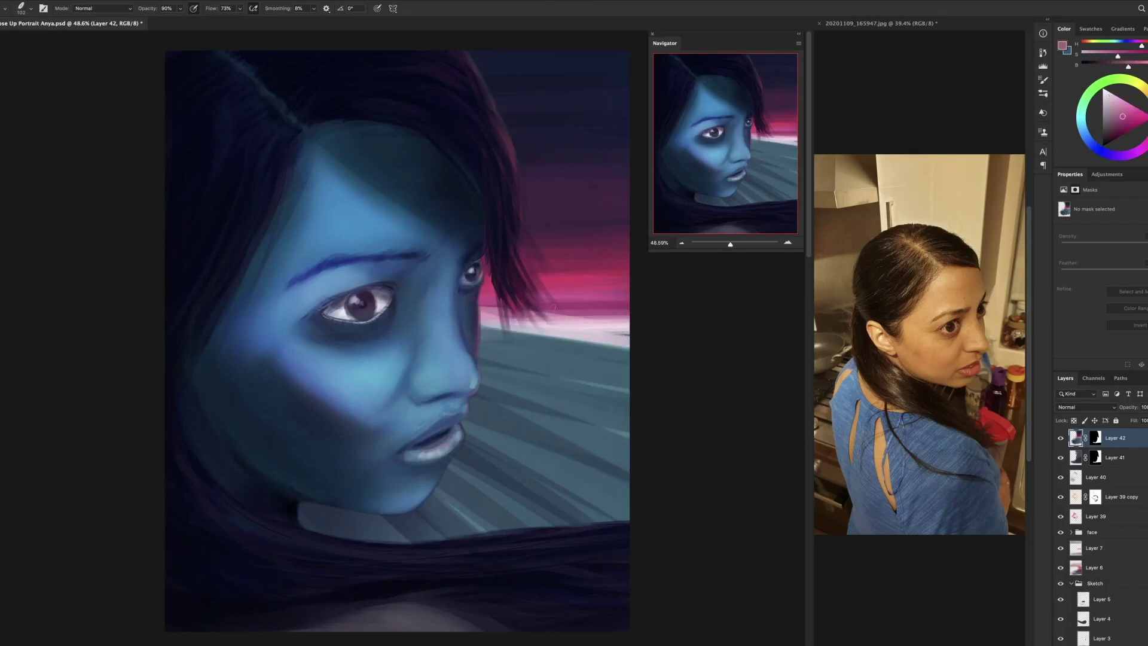
drag(479, 325, 662, 264)
mouse_move(628, 299)
mouse_down()
mouse_move(475, 320)
mouse_move(628, 341)
mouse_up()
alt+click(468, 305)
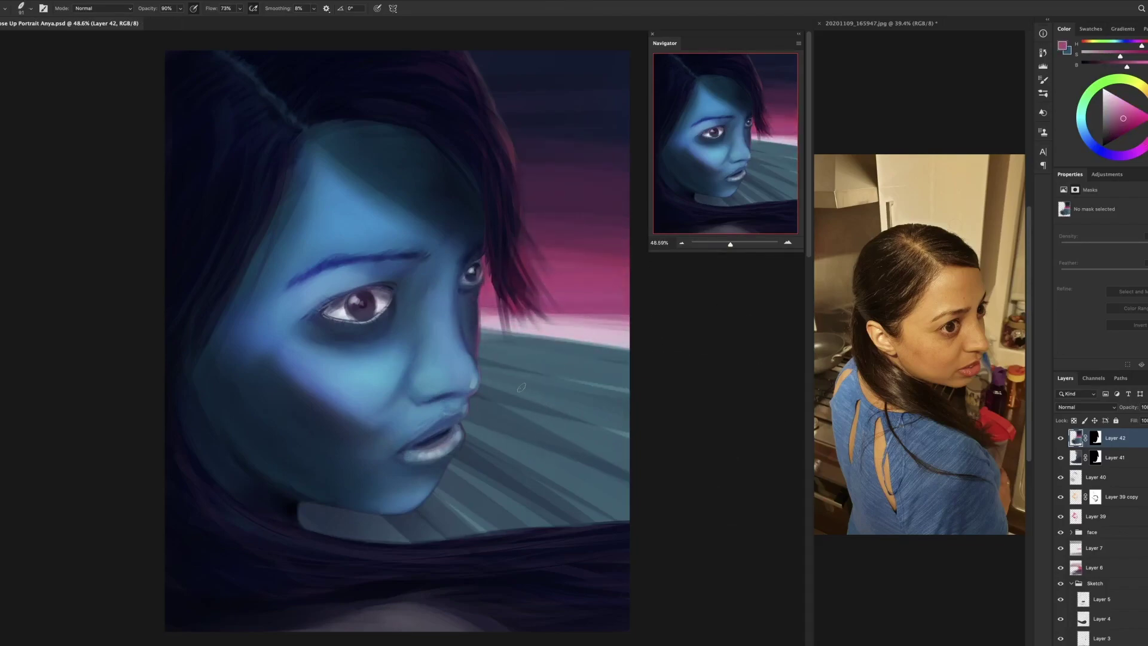
- Touch up the lower lip and the chin's lower edge with sampled colors on a new layer, and save the document
key(ctrl+shift+alt+n)
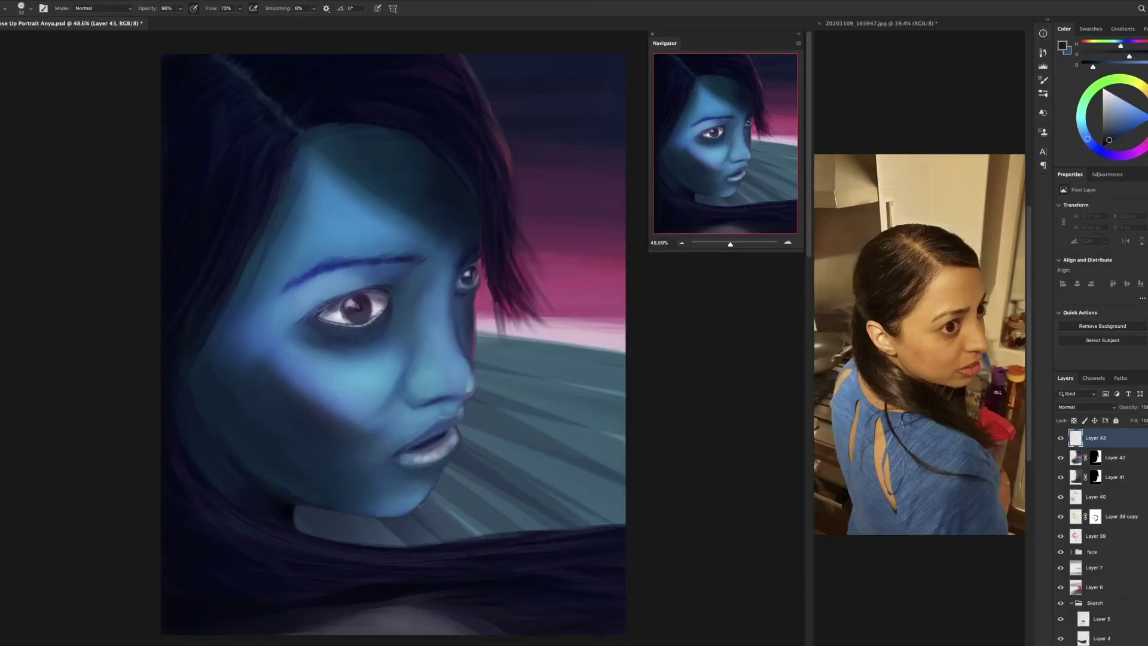
alt+click(418, 461)
drag(412, 454, 425, 465)
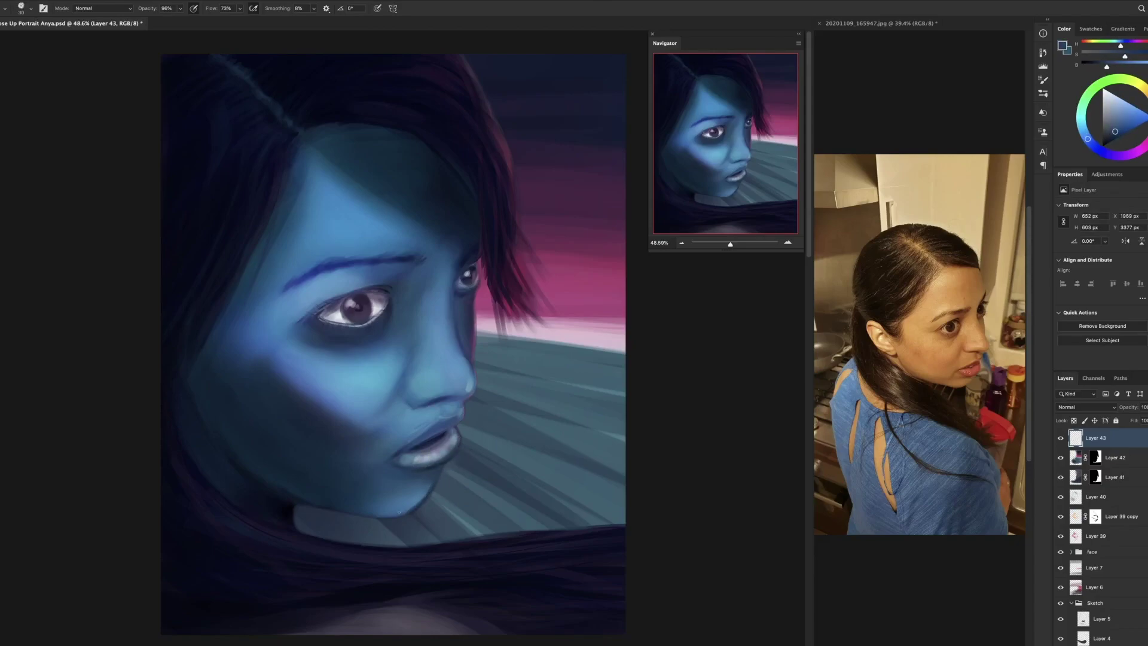
alt+click(436, 501)
drag(394, 508, 373, 514)
key(ctrl+s)
- Refine the nose tip, nostril and adjoining cheek with colors sampled from the face, softening the strokes with the eraser
click(456, 402)
key(e)
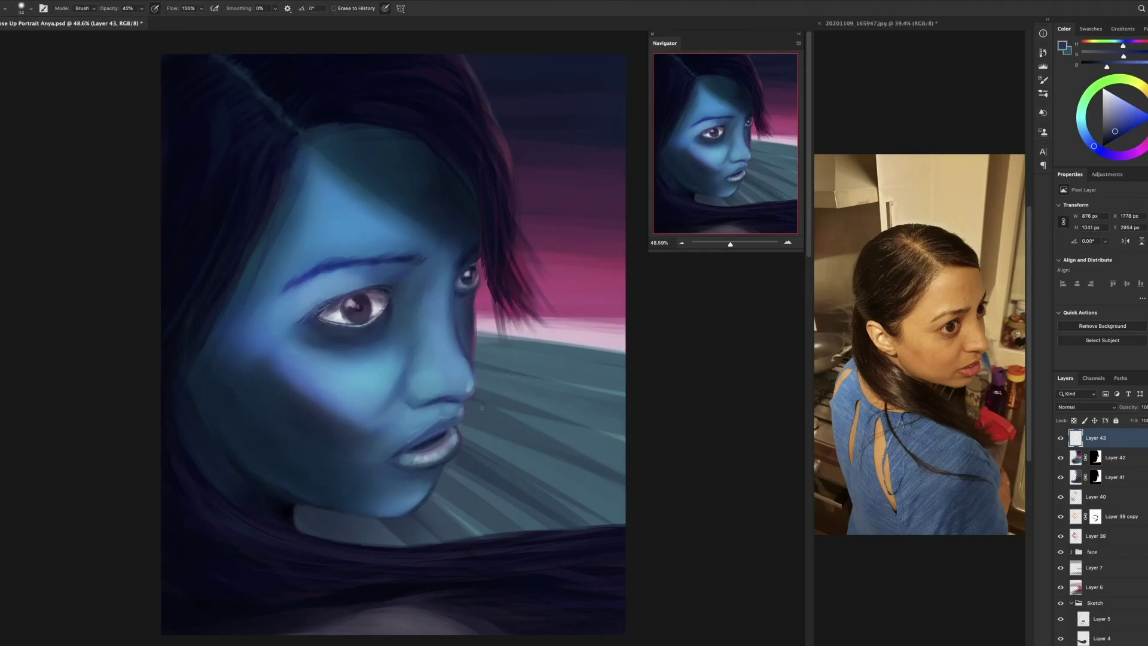
key(b)
alt+click(457, 397)
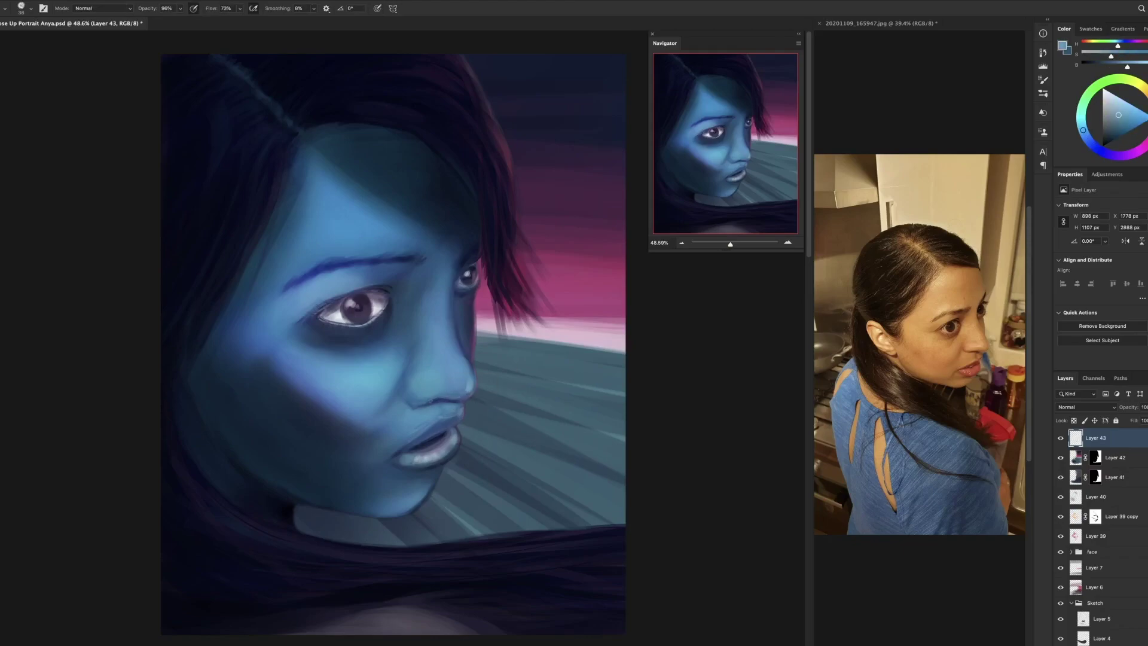
alt+click(433, 398)
click(408, 374)
key(e)
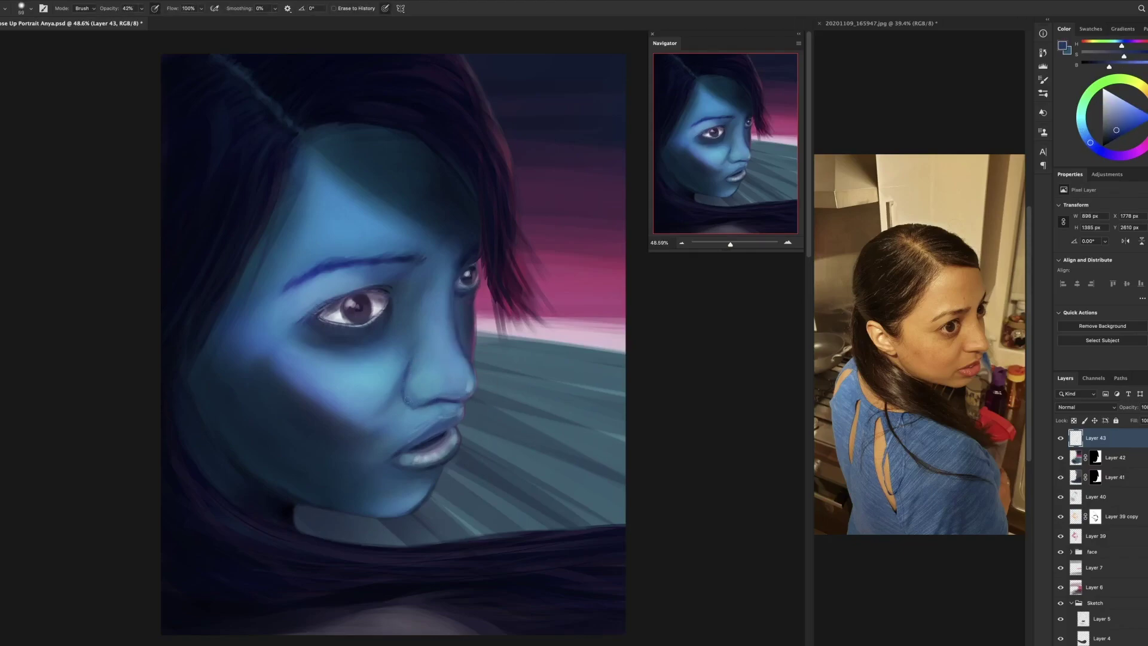
key(b)
alt+click(424, 387)
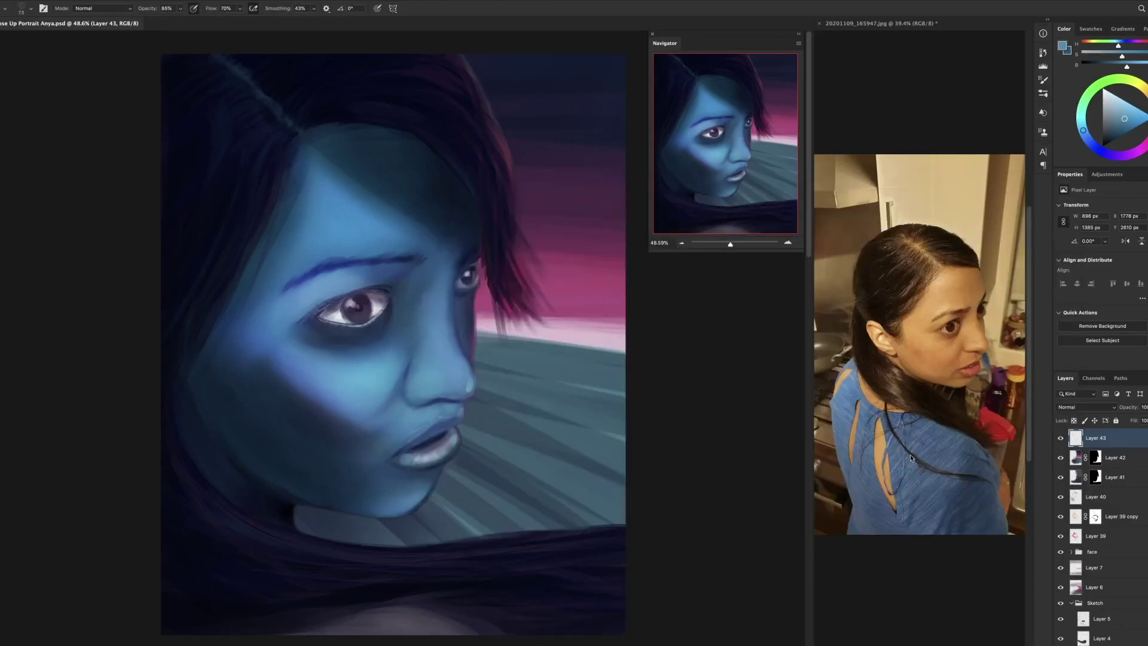
- Add soft light highlights to the lower lip, mouth area and forehead on a new reduced-opacity Color Dodge layer, saving along the way
key(ctrl+shift+alt+n)
alt+click(443, 449)
drag(419, 461, 453, 446)
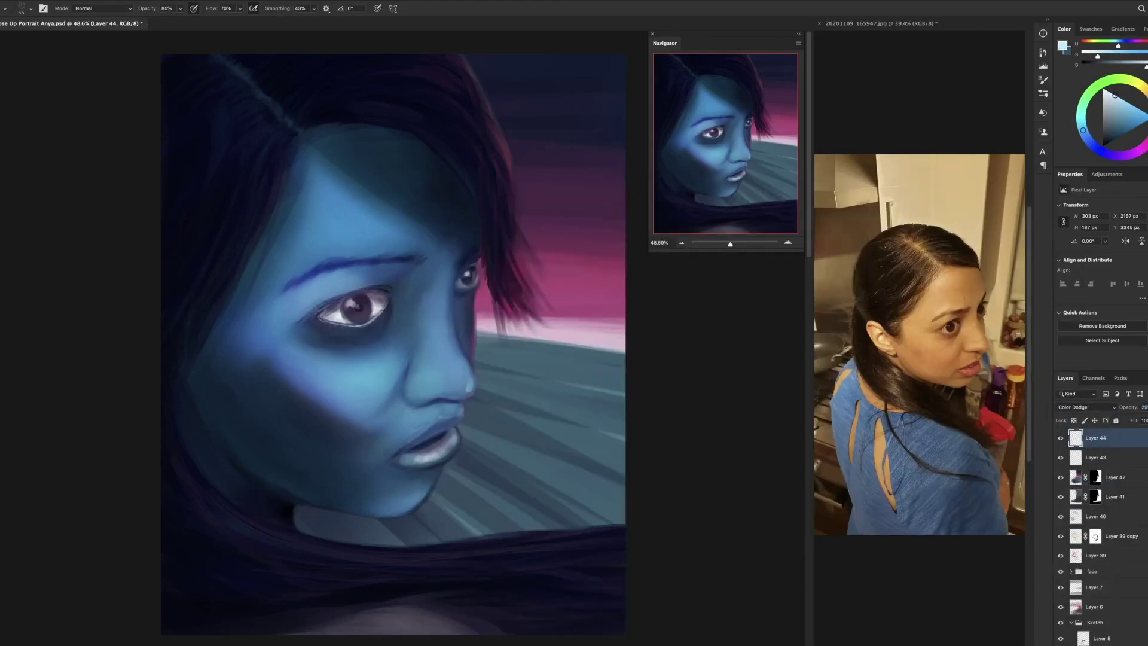
drag(412, 419, 370, 459)
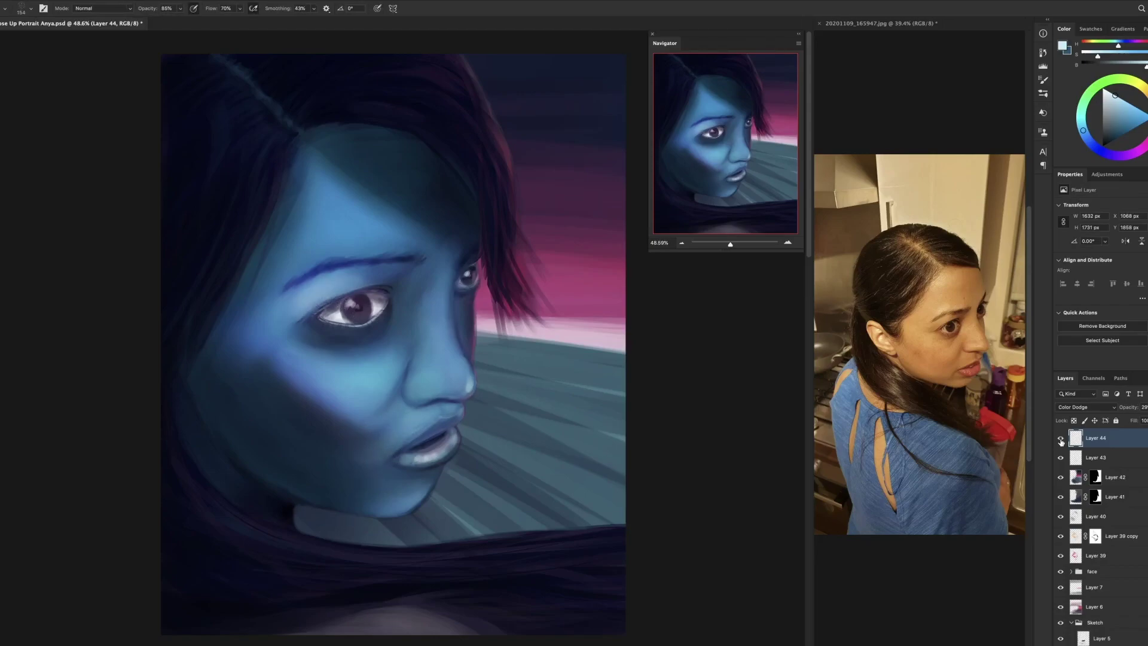
key(ctrl+s)
drag(309, 239, 353, 221)
key(e)
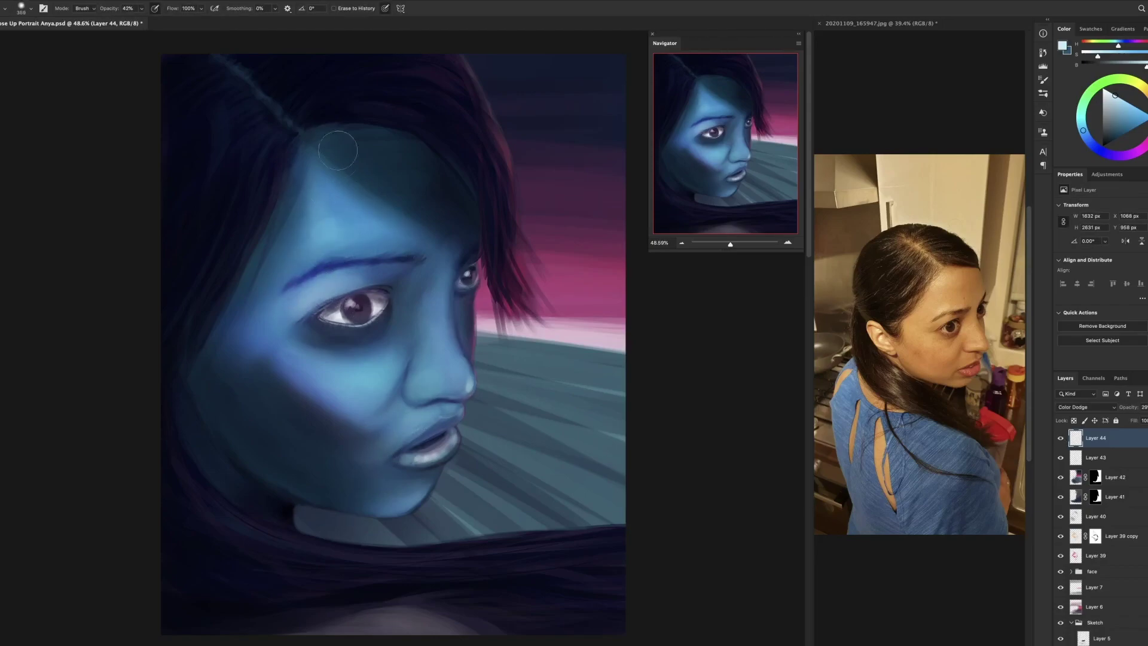
key(b)
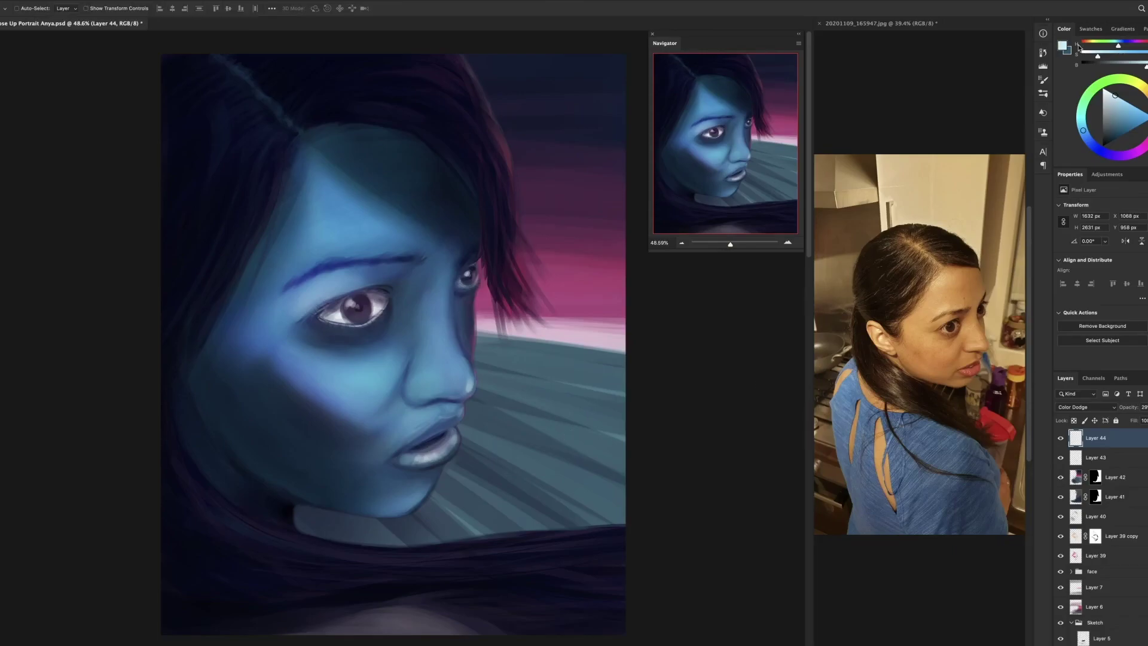
- On a new layer with the background mask copied, paint a glowing yellow road from the mouth outward using the Hard Flat Brush in Color Dodge mode
key(ctrl+shift+alt+n)
drag(1095, 497, 1095, 437)
right_click(526, 174)
double_click(789, 469)
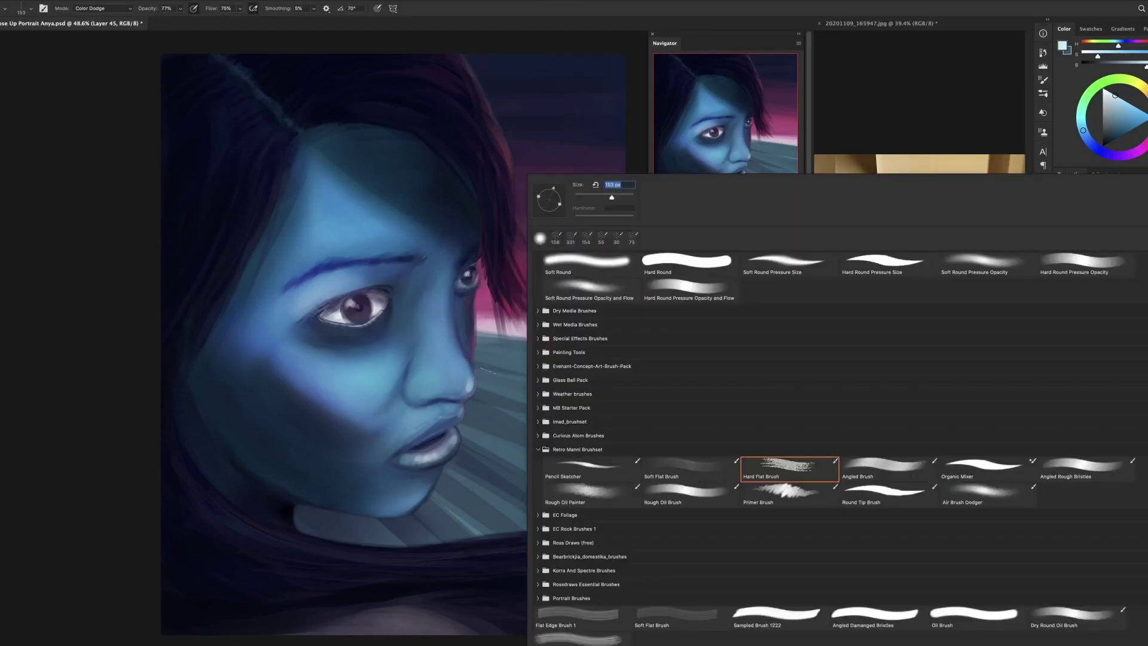
drag(475, 395, 694, 478)
right_click(532, 173)
key(Return)
mouse_move(469, 407)
mouse_down()
mouse_move(671, 521)
mouse_move(597, 443)
mouse_move(687, 479)
mouse_up()
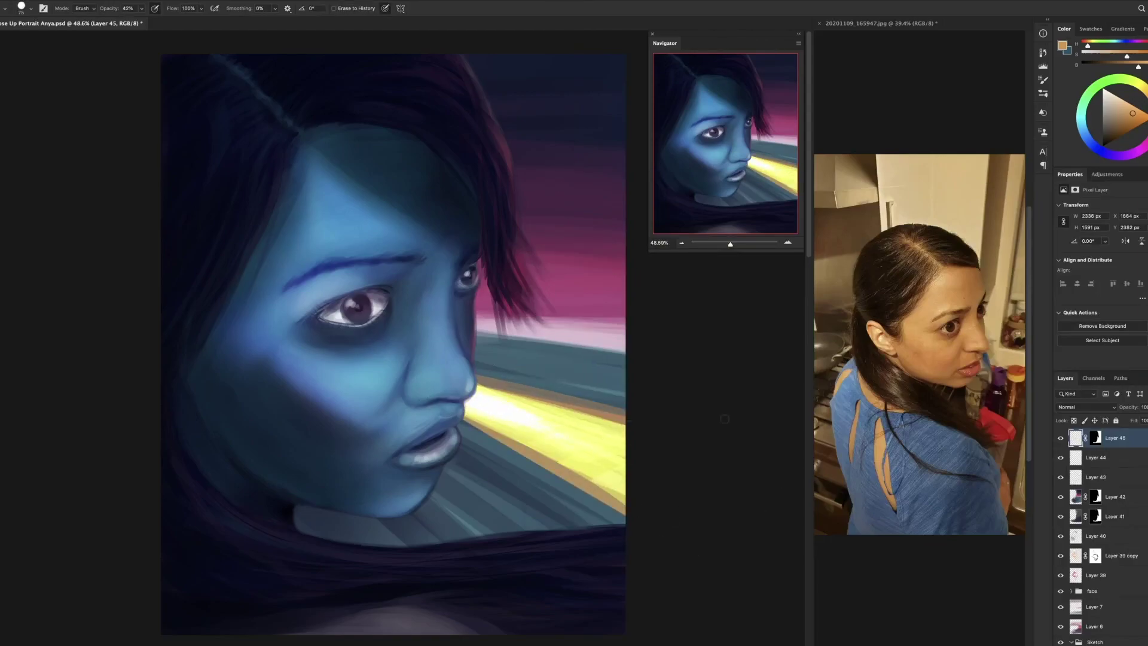
- Paint a second glowing yellow road rising from below the chin across the first, and erase excess glow beside the nose
right_click(553, 380)
key(Return)
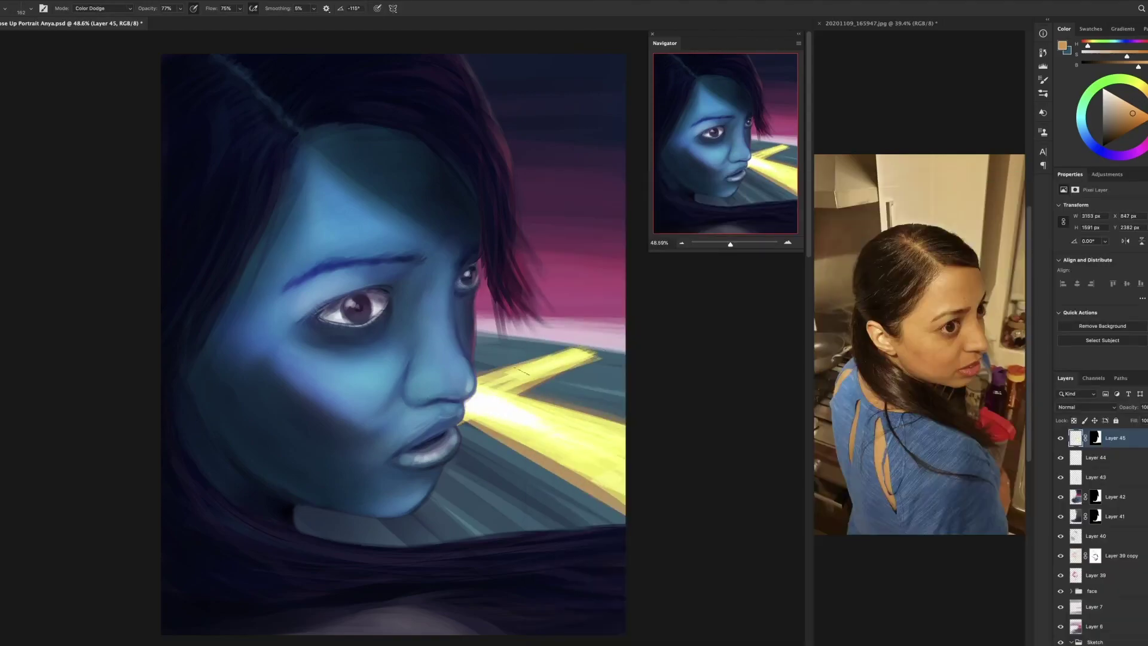
drag(430, 541, 744, 398)
key(e)
mouse_move(472, 402)
mouse_down()
mouse_move(624, 469)
mouse_move(502, 398)
mouse_up()
- Paint a yellow glow along the horizon with blue and navy bands above it, using the brush in Hard Light mode
key(b)
mouse_move(586, 359)
mouse_down()
mouse_move(604, 216)
mouse_move(616, 252)
mouse_move(538, 197)
mouse_up()
alt+click(567, 119)
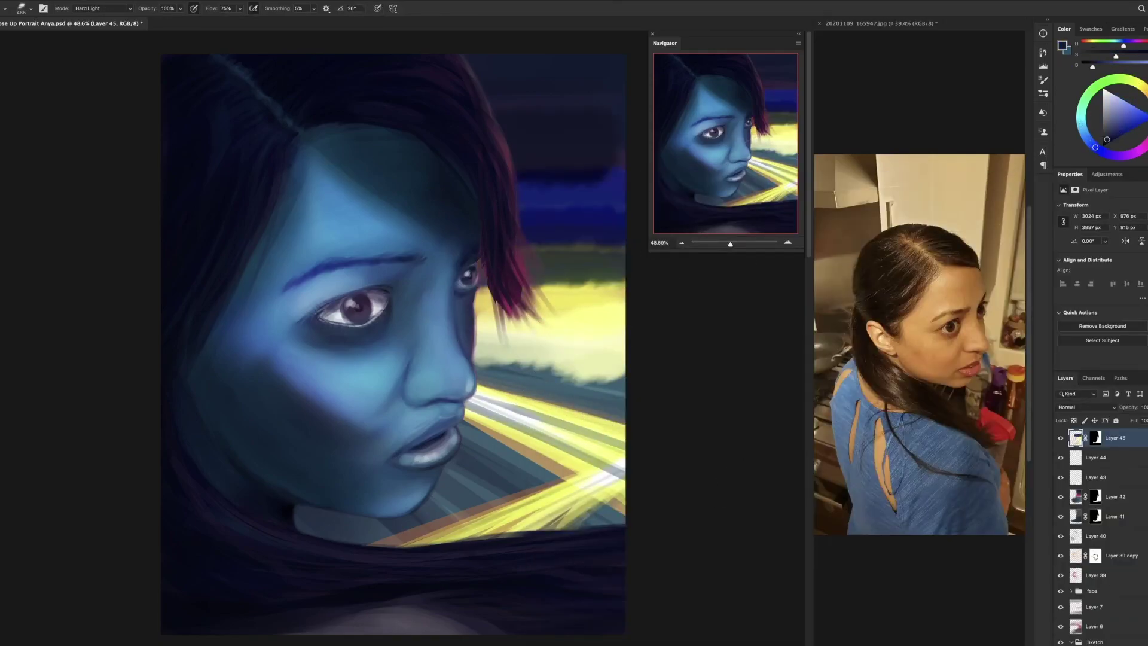
scroll(526, 95, down, 2)
mouse_move(490, 257)
mouse_down()
mouse_move(610, 334)
mouse_move(490, 406)
mouse_up()
scroll(538, 335, down, 1)
alt+click(551, 359)
- On another masked layer, paint an orange sunset with a pale yellow horizon beneath a near-black sky
key(ctrl+j)
drag(490, 311, 583, 301)
drag(526, 278, 615, 221)
alt+click(568, 119)
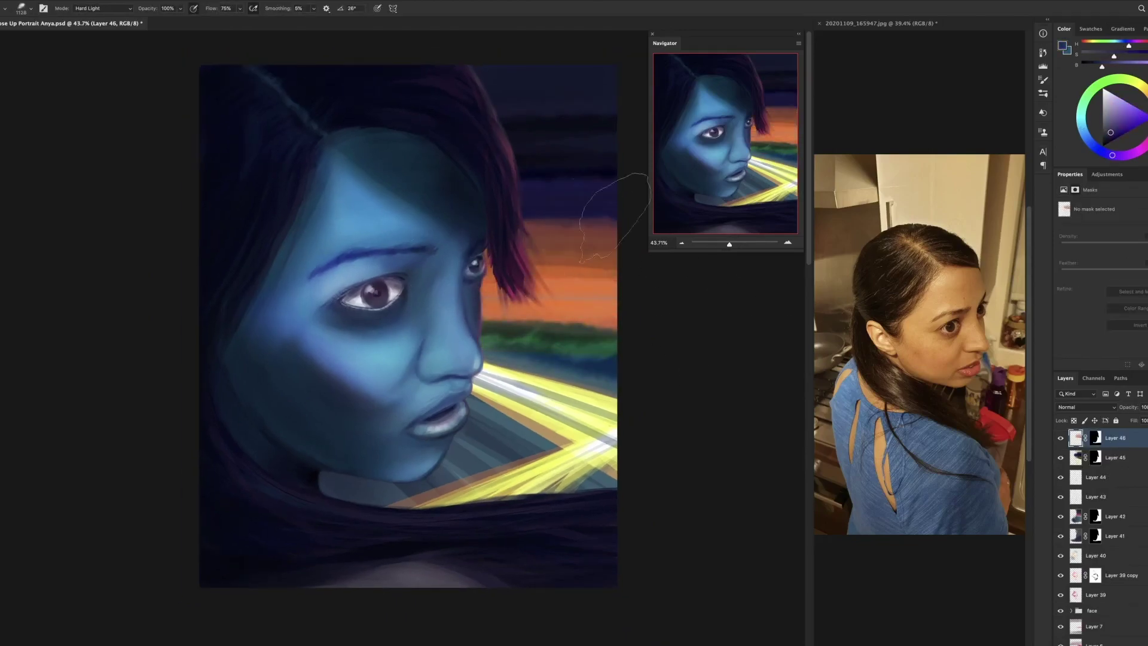
drag(544, 192, 597, 120)
drag(538, 239, 598, 78)
alt+click(532, 383)
mouse_move(484, 322)
mouse_down()
mouse_move(616, 335)
mouse_move(490, 347)
mouse_up()
- On a new layer, paint dark tree masses along the horizon and between the roads with the Air Brush Dodger brush
key(ctrl+shift+alt+n)
key(ctrl+s)
right_click(534, 381)
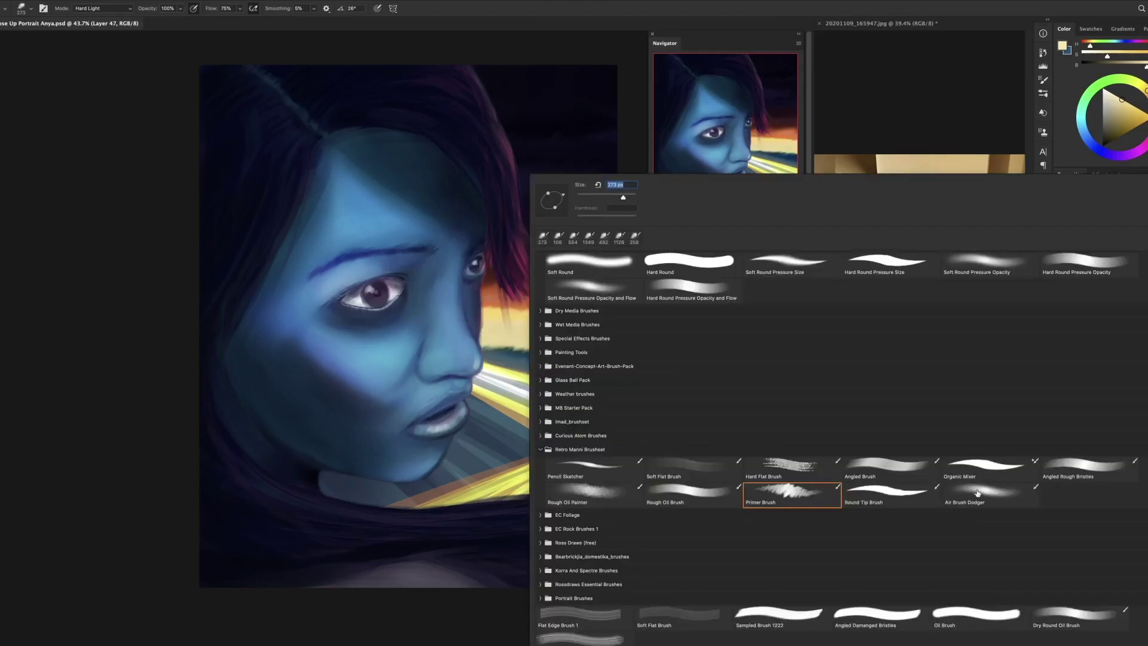
double_click(968, 491)
alt+click(490, 334)
mouse_move(481, 344)
mouse_down()
mouse_move(598, 359)
mouse_move(508, 431)
mouse_move(335, 478)
mouse_move(616, 383)
mouse_up()
alt+click(538, 311)
drag(490, 388, 616, 401)
alt+click(597, 473)
mouse_move(610, 481)
mouse_down()
mouse_move(520, 442)
mouse_move(602, 474)
mouse_up()
mouse_move(556, 440)
mouse_down()
mouse_move(507, 406)
mouse_move(569, 357)
mouse_move(528, 356)
mouse_move(484, 398)
mouse_up()
- Dot small orange lights along the distant tree line with a smaller brush in Color Dodge mode
alt+click(487, 407)
key(bracketleft)
key(bracketleft)
key(bracketleft)
key(bracketleft)
key(bracketleft)
key(bracketleft)
key(bracketleft)
alt+click(584, 307)
key(shift+alt+d)
- Turn the scene to night on a new masked layer by glazing the roads dark blue and covering the sunset with deep blue
key(ctrl+shift+alt+n)
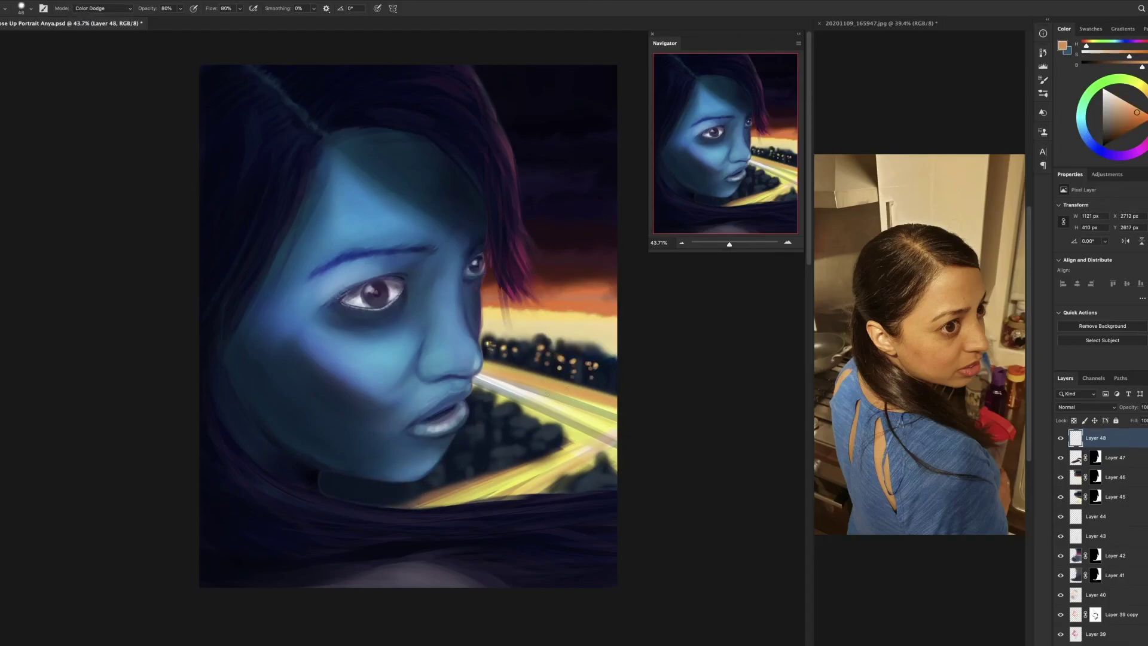
mouse_move(540, 385)
mouse_down()
mouse_move(490, 377)
mouse_move(598, 431)
mouse_move(454, 490)
mouse_move(502, 496)
mouse_up()
alt+click(551, 253)
mouse_move(514, 263)
mouse_down()
mouse_move(604, 335)
mouse_move(585, 269)
mouse_up()
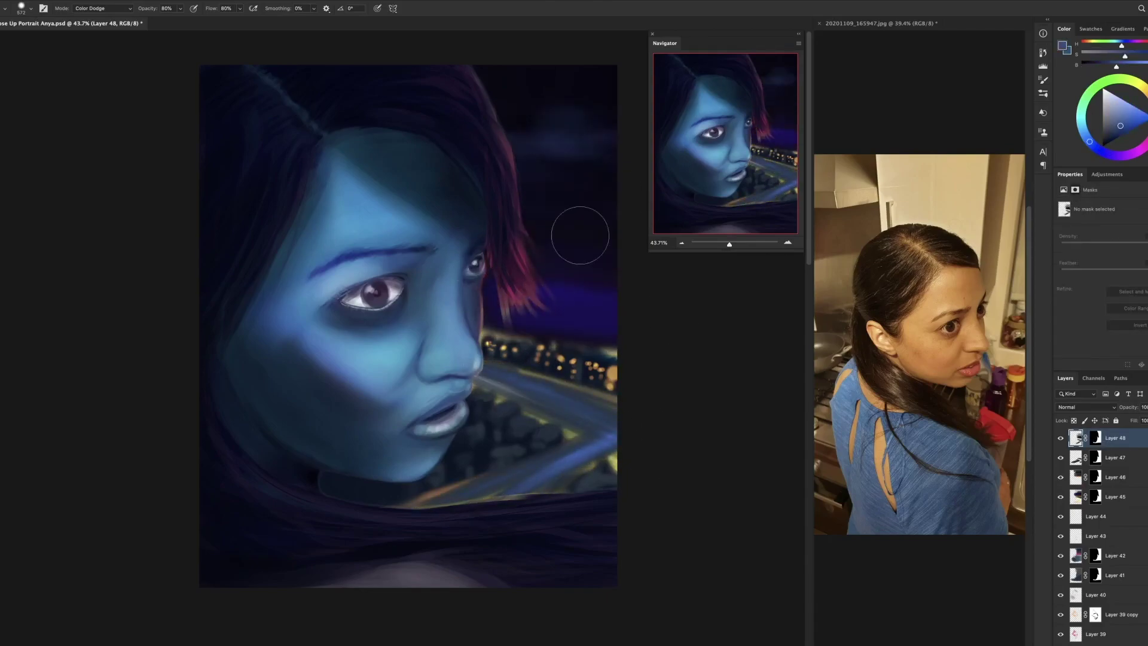
- On a new masked layer, dot warm lights among the trees between the roads and paint thin golden light trails along both roads
key(ctrl+shift+alt+n)
key(bracketright)
key(bracketright)
key(bracketright)
key(bracketright)
key(bracketright)
key(bracketright)
key(bracketleft)
key(bracketleft)
key(bracketleft)
key(bracketleft)
key(bracketleft)
key(bracketleft)
key(bracketleft)
key(bracketleft)
alt+click(574, 412)
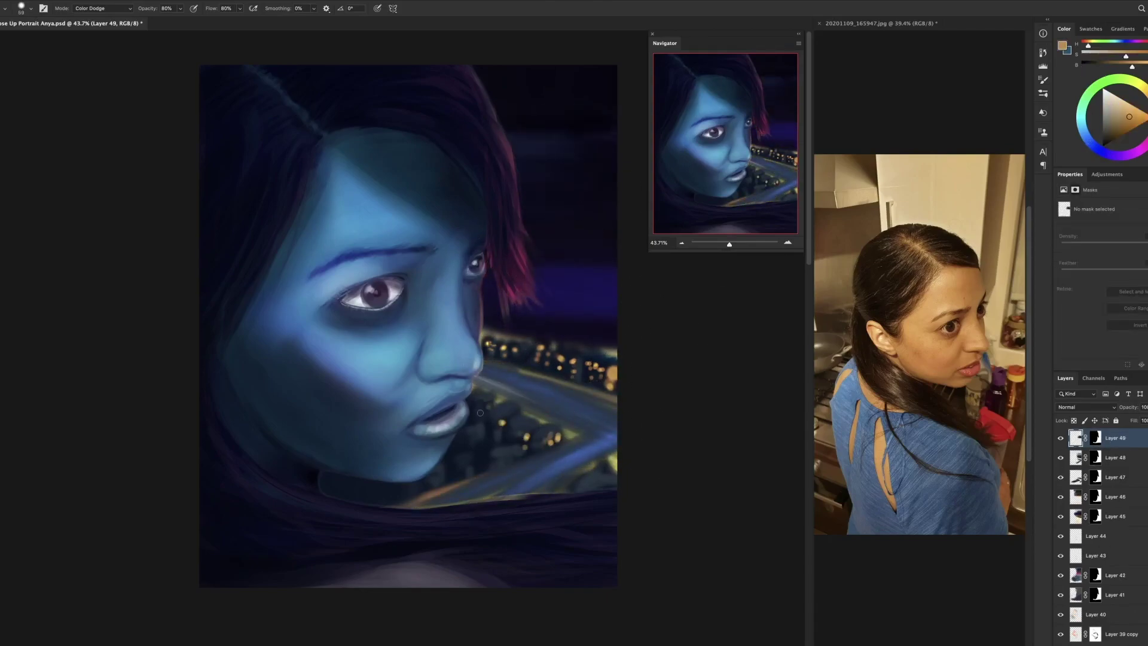
drag(431, 502, 610, 431)
drag(482, 365, 616, 421)
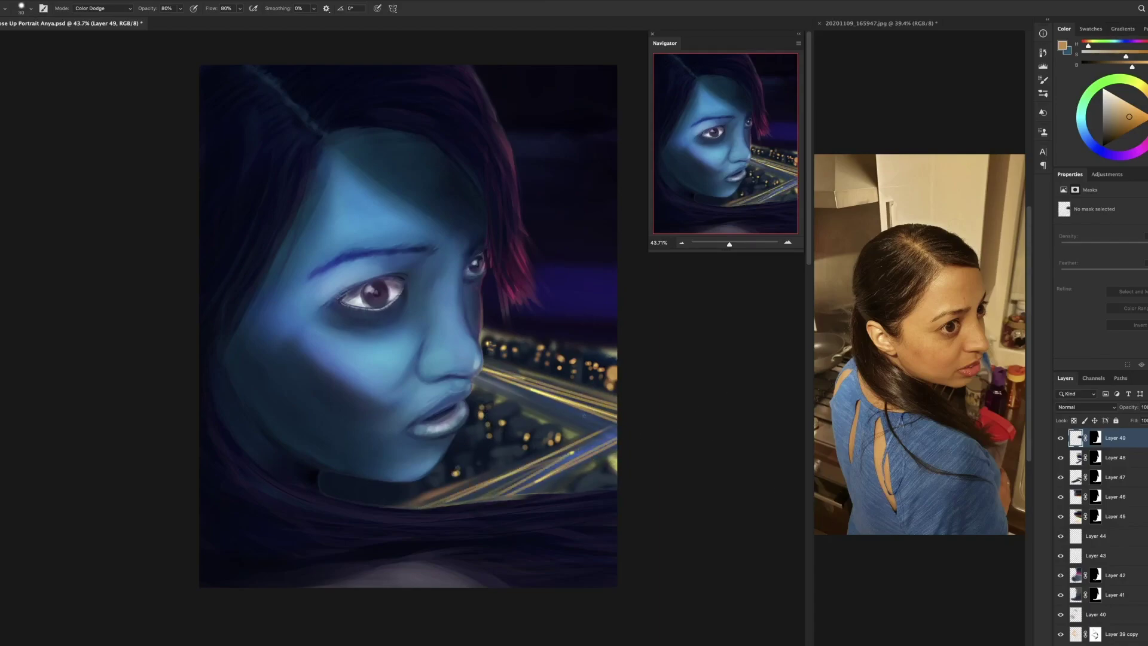
- Set the brush mode to Normal and paint dark building silhouettes against the horizon on a new masked layer
alt+click(589, 342)
click(102, 8)
click(89, 27)
key(ctrl+shift+alt+n)
key(bracketright)
key(bracketright)
key(bracketright)
key(bracketright)
key(bracketright)
key(bracketright)
key(bracketright)
key(bracketright)
key(bracketright)
key(bracketright)
alt+click(575, 366)
drag(575, 366, 529, 367)
alt+click(547, 316)
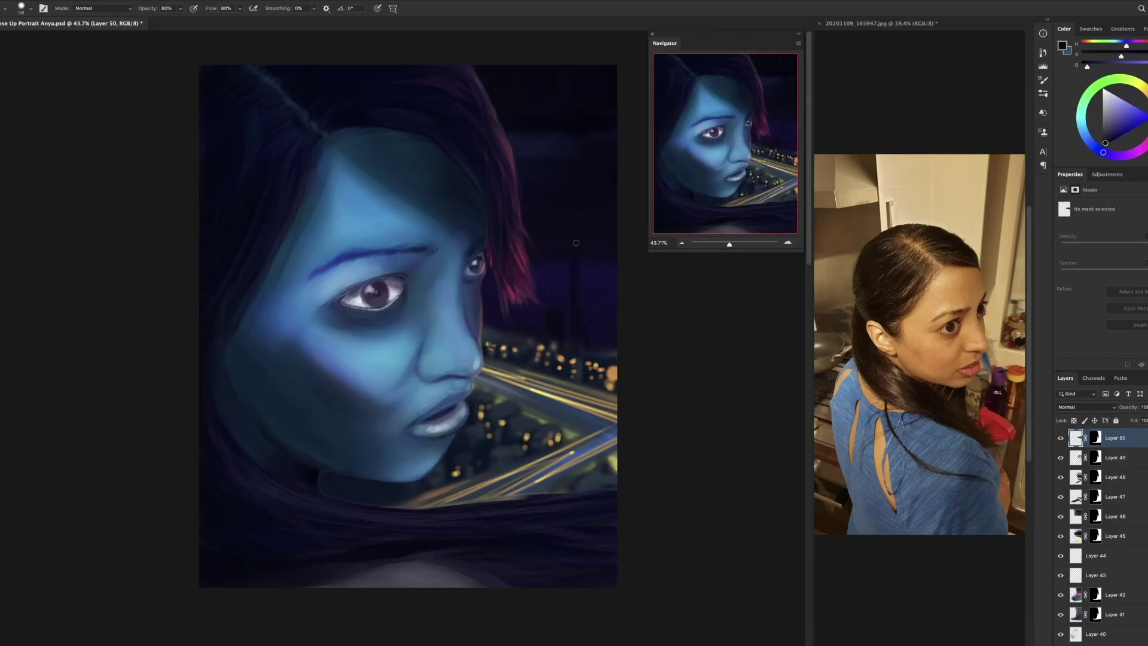
- Add orange lights to the distant tower and dark building blocks among the lights between the roads
key(bracketleft)
alt+click(589, 358)
drag(585, 225, 585, 235)
click(580, 248)
alt+click(562, 311)
alt+click(589, 359)
alt+click(562, 311)
alt+click(519, 352)
alt+click(515, 452)
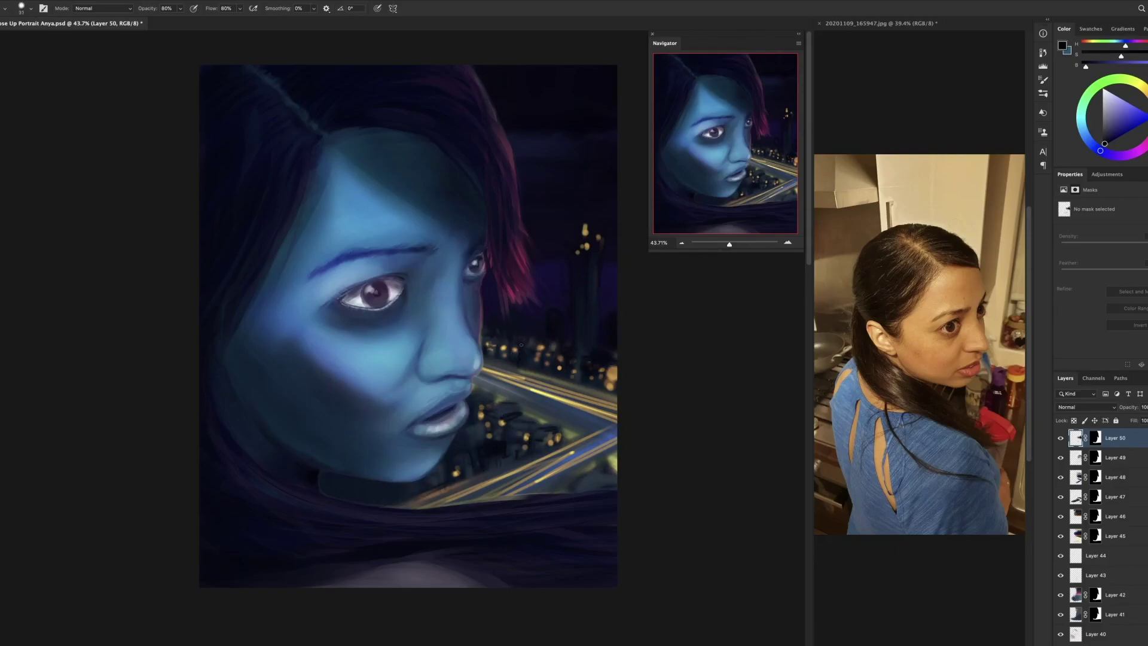
- Paint tall dark towers rising beside the nose and mouth with a larger brush
key(bracketright)
key(bracketright)
key(bracketright)
key(bracketright)
drag(496, 352, 496, 412)
drag(526, 335, 526, 419)
drag(538, 311, 538, 437)
- Turn on Shape Dynamics for the scatter brush and enlarge it to dot lights among the towers on a Color Dodge layer
alt+click(541, 383)
key(F5)
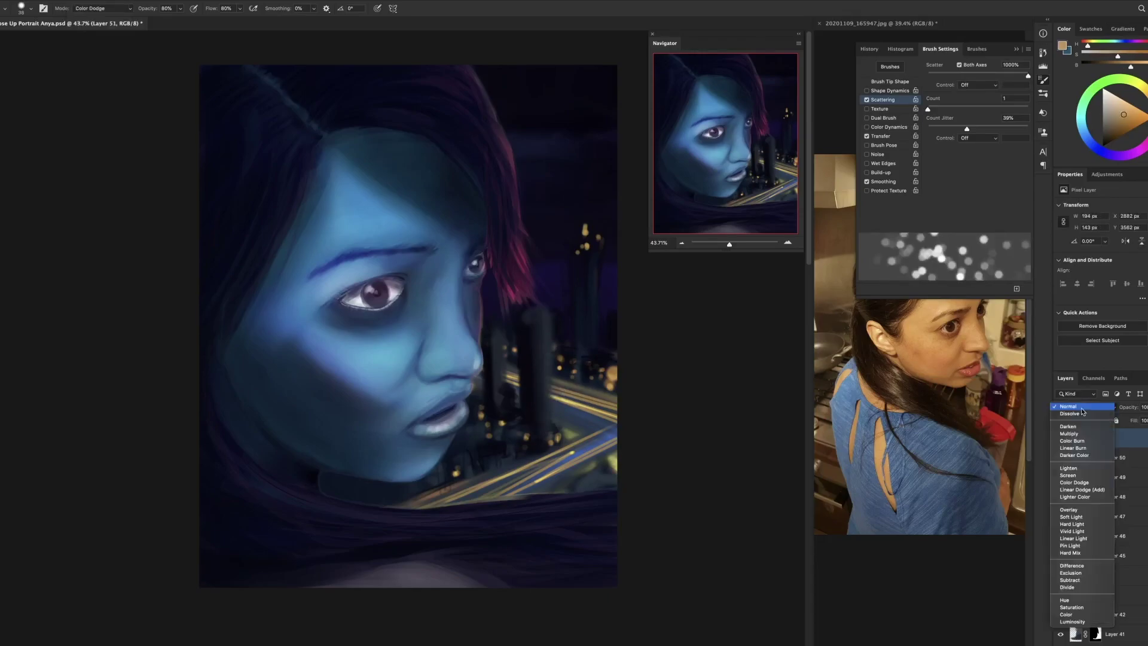
click(889, 90)
click(884, 99)
click(898, 92)
key(bracketright)
key(bracketright)
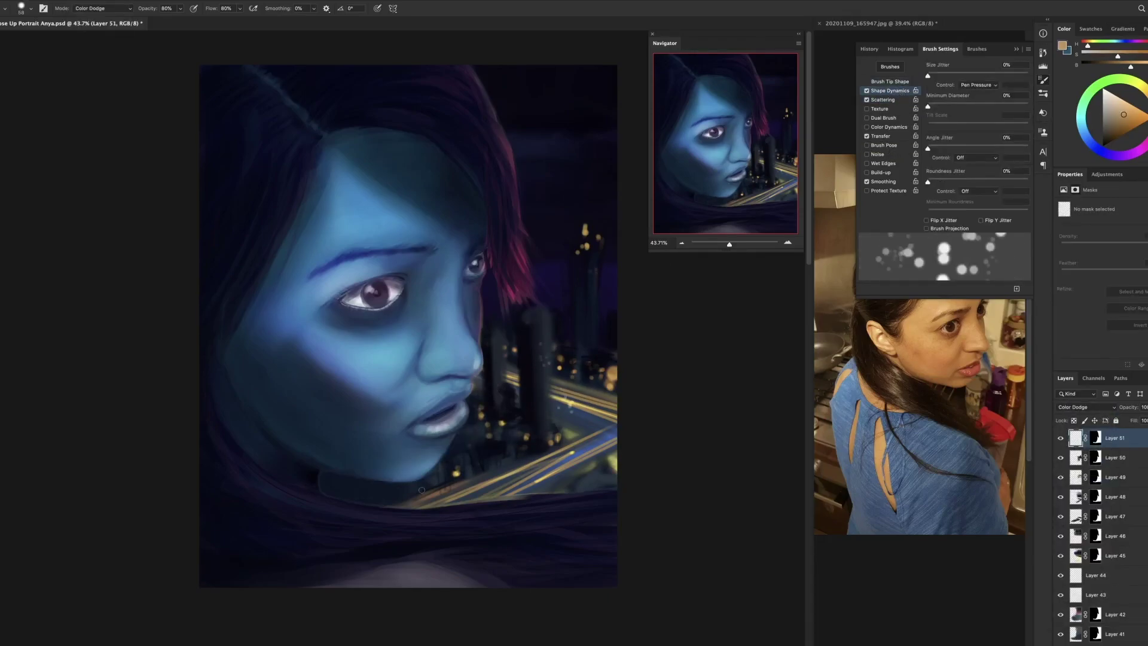
key(F2)
key(ctrl+alt+shift+n)
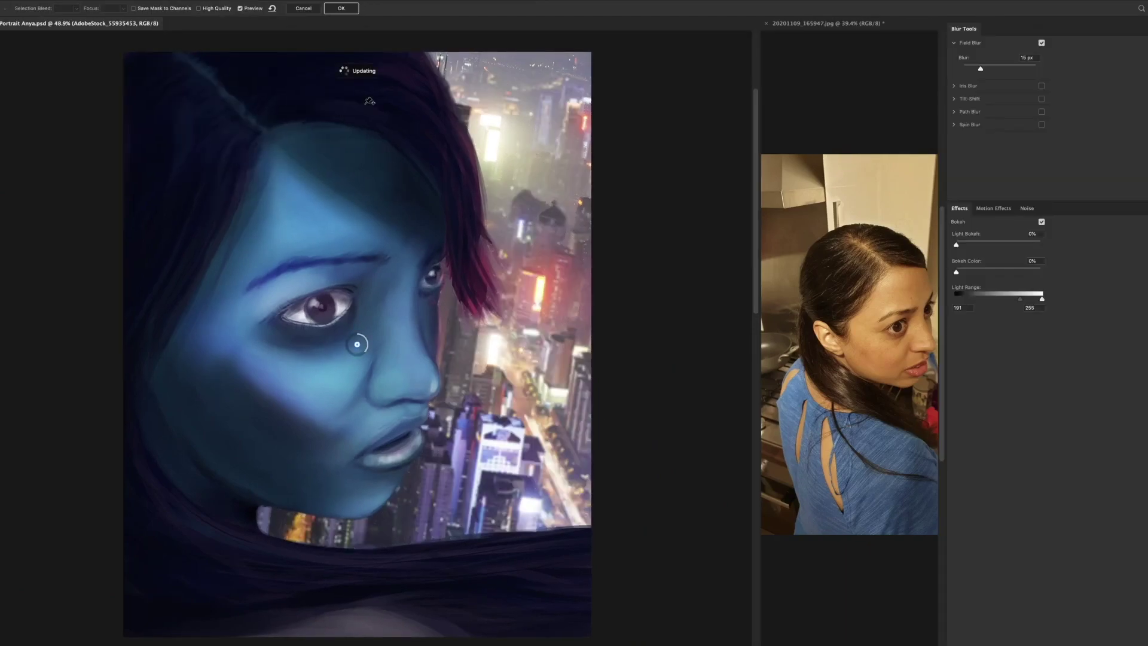
- Increase the Field Blur on the city photo behind the face, with Light Bokeh 21% and Bokeh Color 30%, and apply it
drag(981, 69, 993, 68)
drag(956, 244, 981, 272)
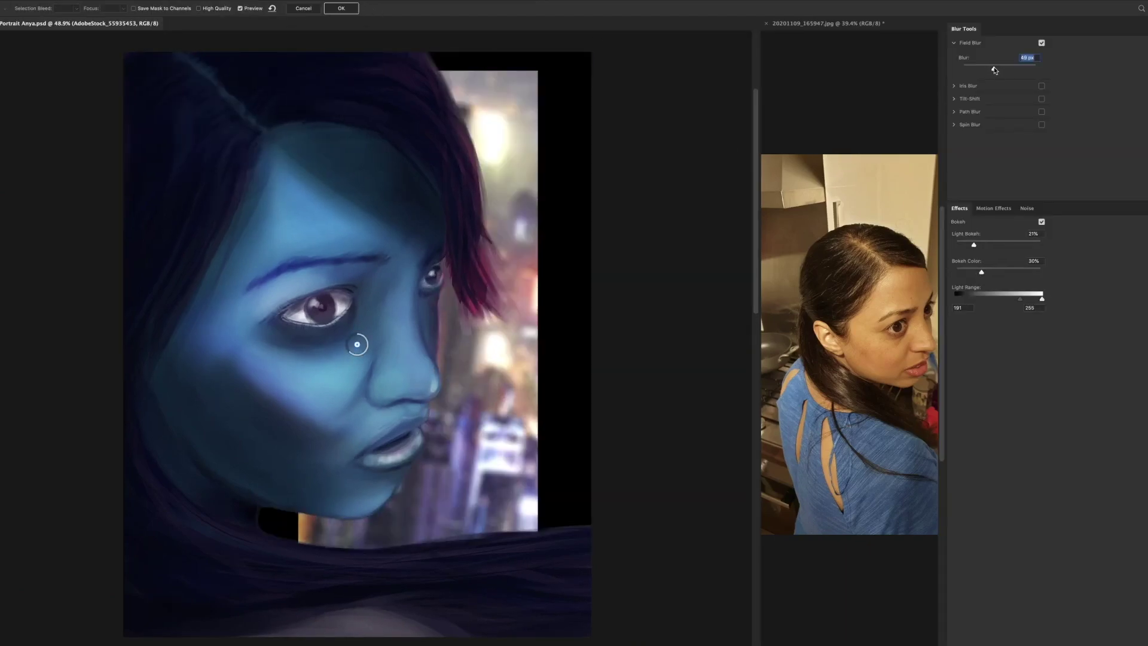
click(344, 8)
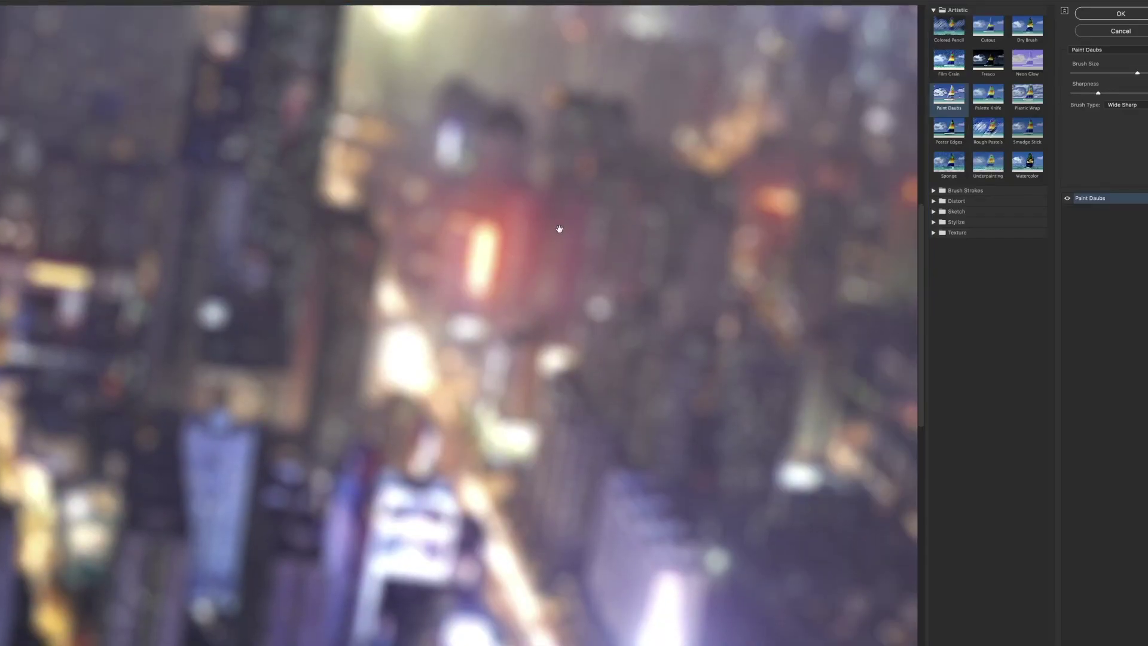
- Apply the Paint Daubs filter with Wide Sharp brush type to the city photo and shift its hue toward pink
key(Return)
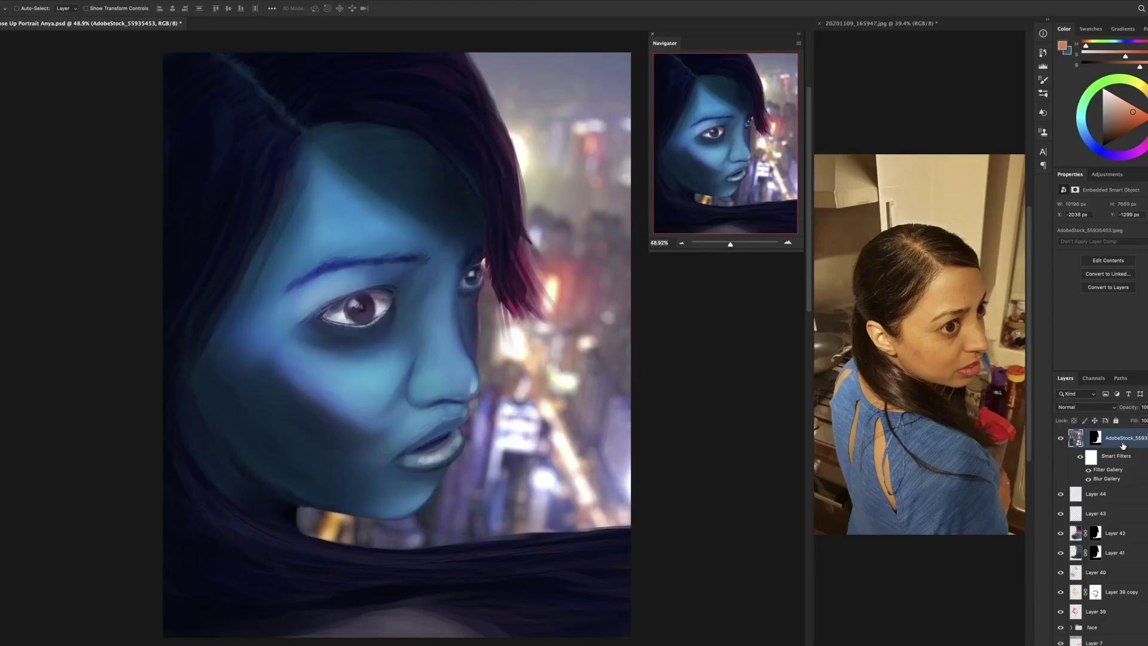
key(ctrl+u)
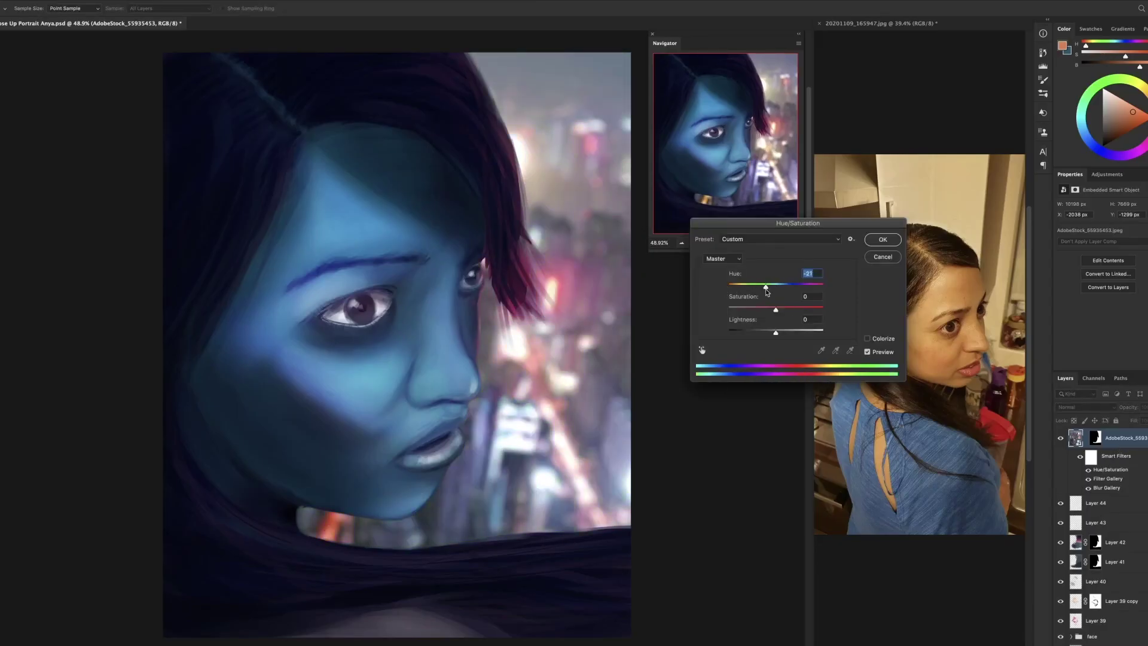
key(Return)
- Paint over the blurred city lights and buildings on new masked layers, using colours sampled from the photo
key(ctrl+shift+alt+n)
key(b)
right_click(528, 172)
key(Escape)
alt+click(573, 105)
drag(572, 105, 558, 225)
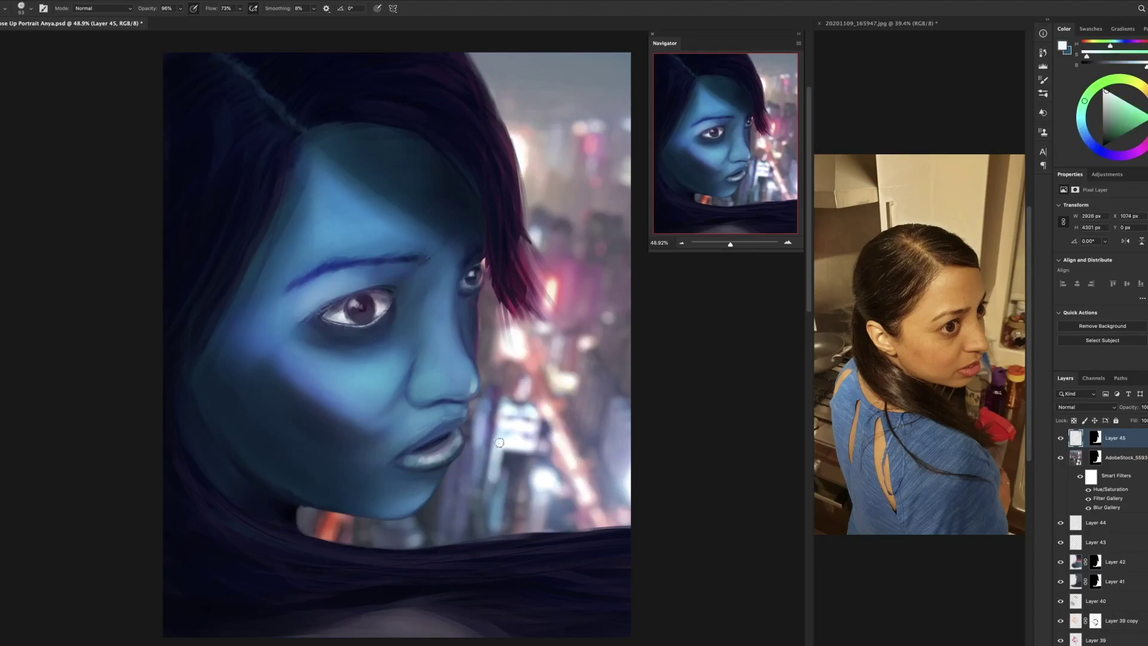
alt+click(587, 454)
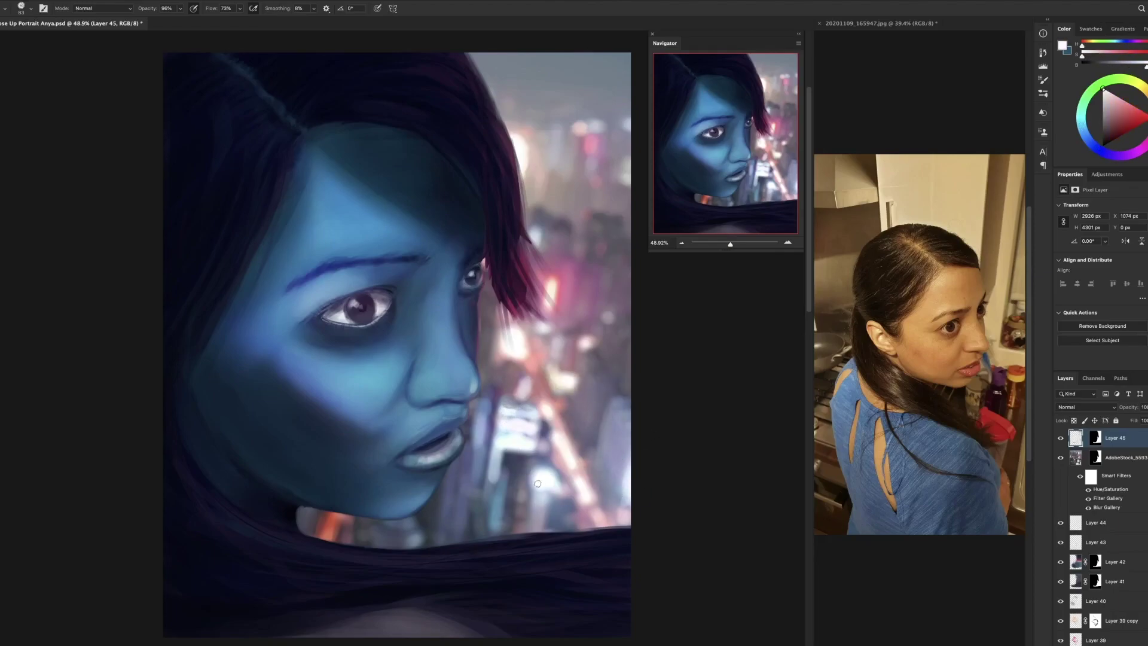
alt+click(509, 481)
alt+click(549, 127)
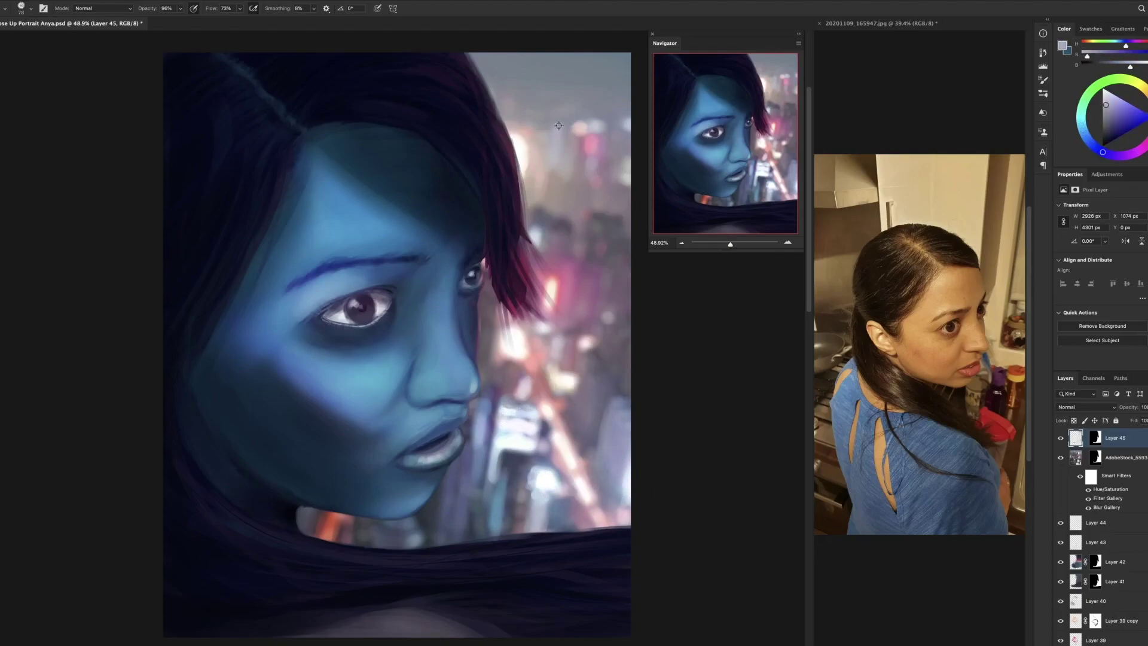
key(ctrl+shift+alt+n)
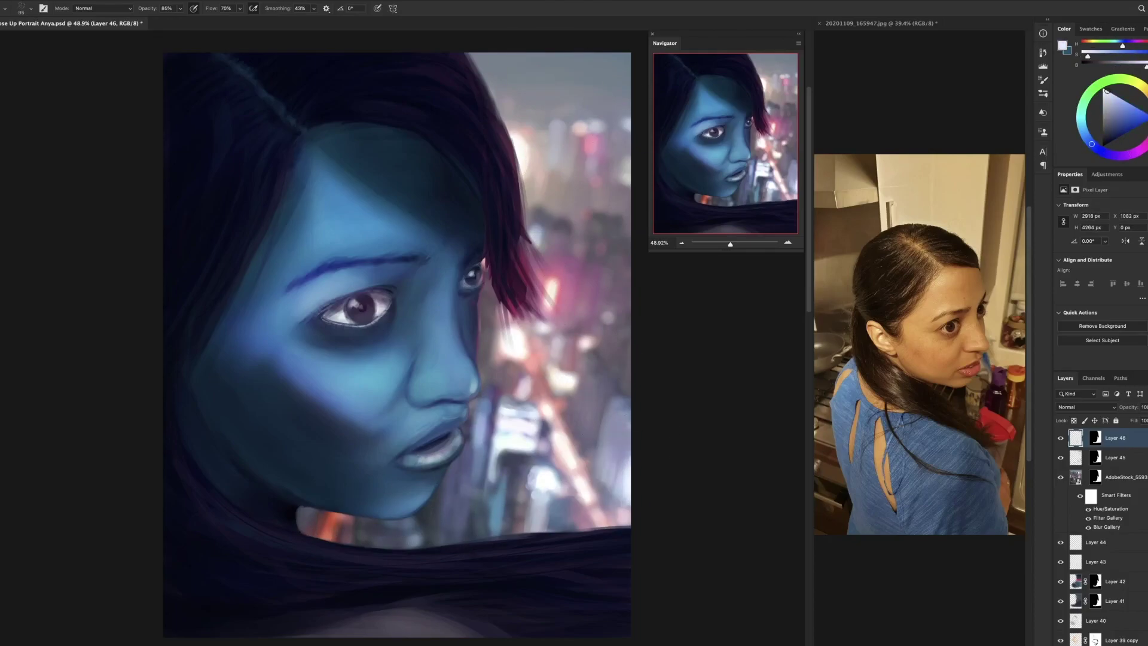
- Sweep thin dark hair strands across the city below the chin on a new layer with a fine brush
key(ctrl+shift+alt+n)
right_click(555, 374)
double_click(397, 487)
mouse_move(628, 508)
mouse_down()
mouse_move(419, 544)
mouse_move(334, 541)
mouse_move(361, 529)
mouse_move(297, 519)
mouse_up()
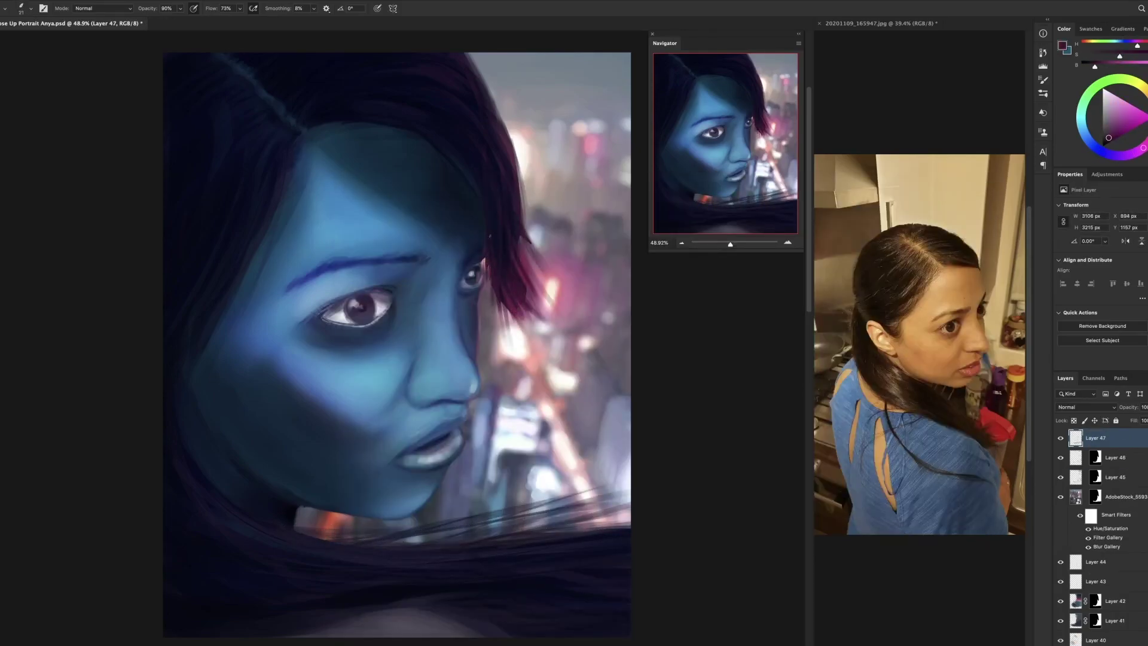
- Refine the fringe tips and paint a thin reddish rim along the profile's edge with sampled colours
alt+click(499, 286)
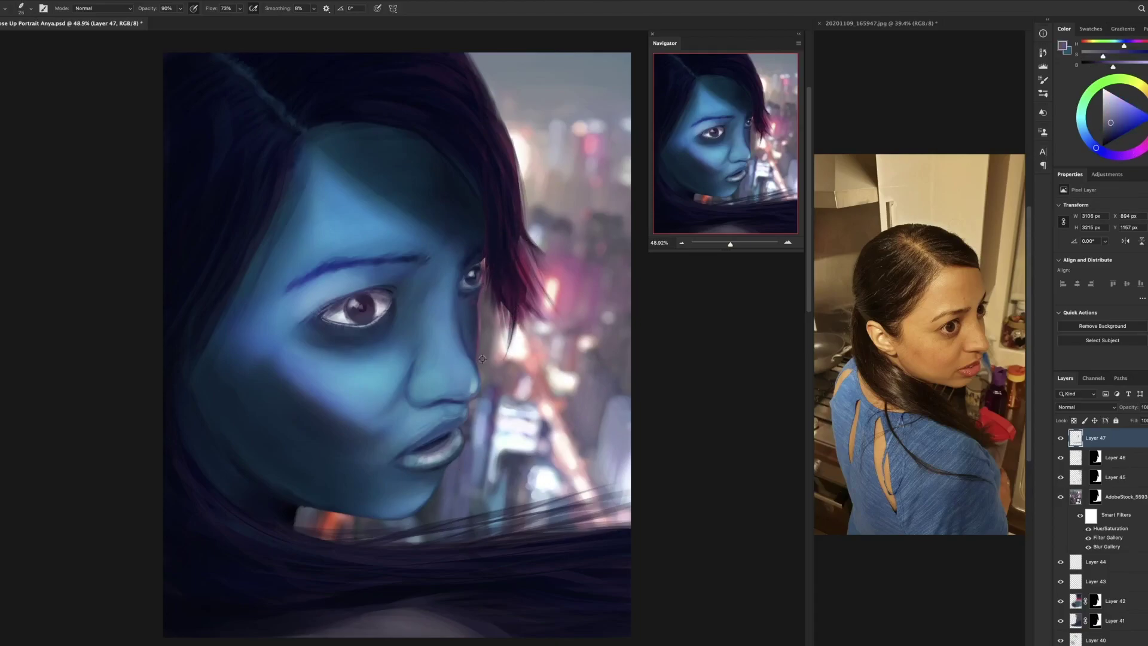
alt+click(461, 429)
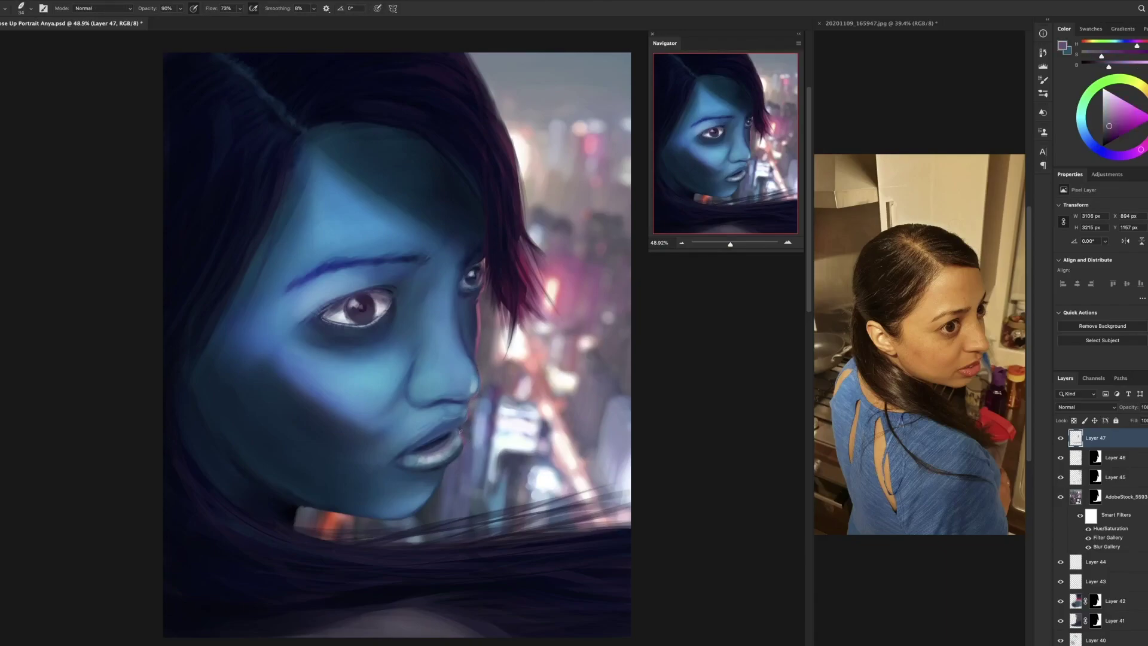
key(x)
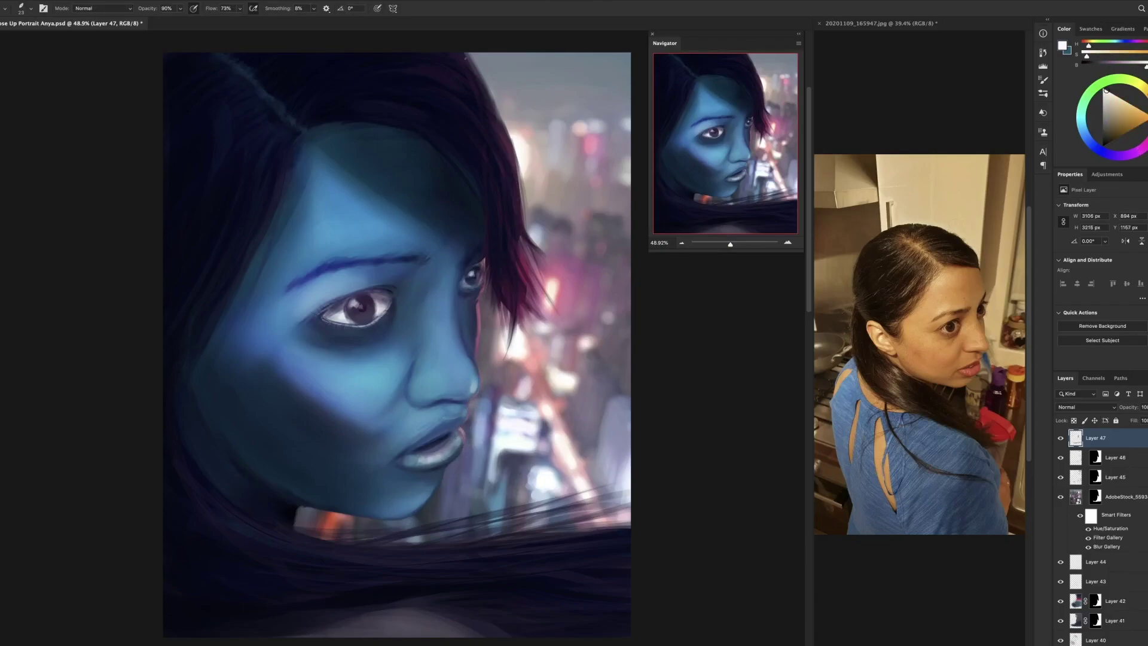
- Sample the pale sky colour, add a new layer set to Color Dodge, and save the file
alt+click(526, 69)
key(ctrl+shift+alt+n)
click(1100, 408)
click(1073, 483)
key(ctrl+s)
- Darken the neck, jaw and outer cheek with soft shadow on new layers, one of them set to Multiply
key(ctrl+shift+alt+n)
alt+click(338, 507)
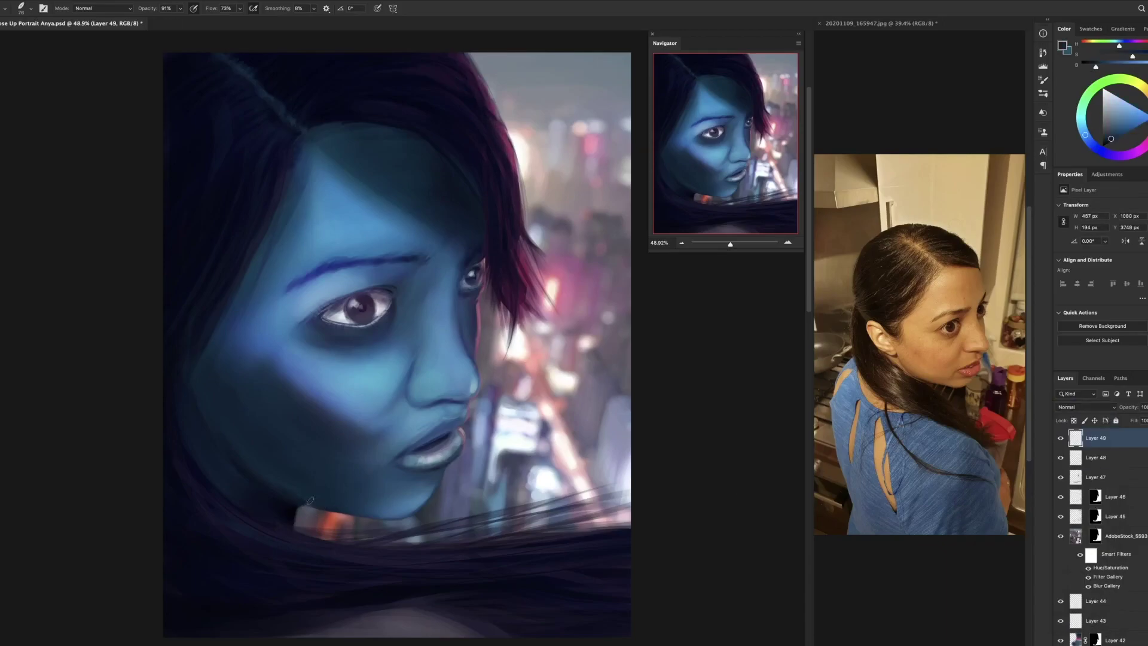
alt+click(274, 500)
right_click(410, 174)
click(961, 472)
key(ctrl+shift+alt+n)
key(shift+alt+m)
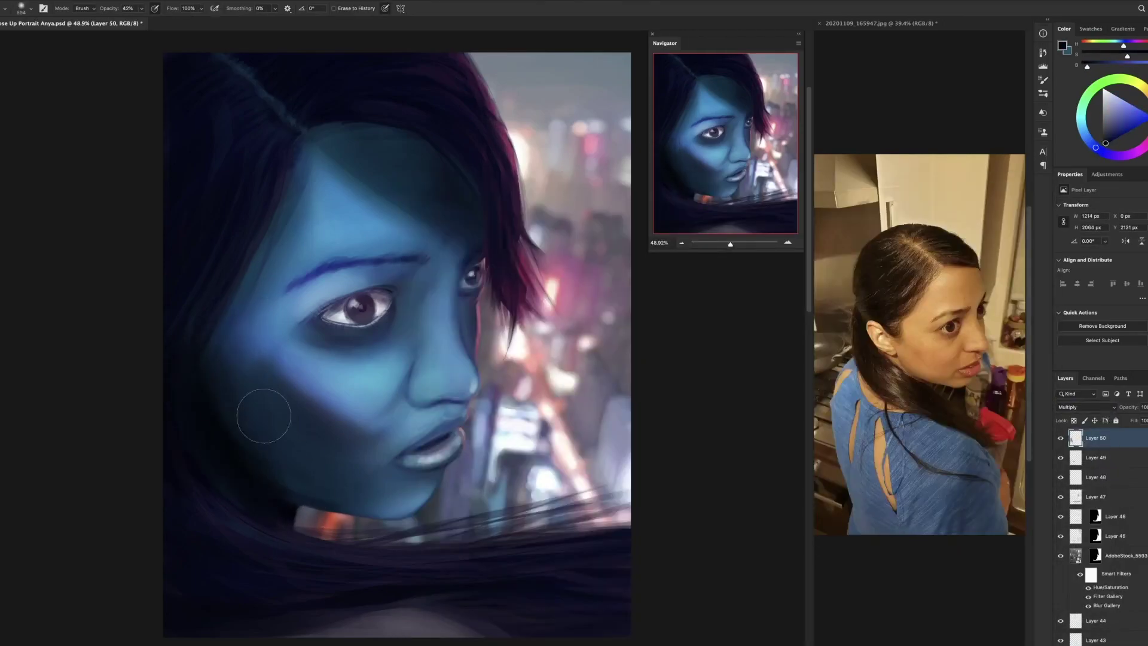
- Paint fine pinkish hair strands across the lower hair on a new layer, using colour sampled beside the neck
key(ctrl+shift+alt+n)
right_click(180, 352)
click(233, 430)
alt+click(308, 512)
alt+click(316, 505)
drag(347, 538, 628, 505)
- Brighten the strands below the chin with pink on a new Color Dodge layer and soften them with the eraser
key(ctrl+shift+alt+n)
key(shift+alt+d)
key(e)
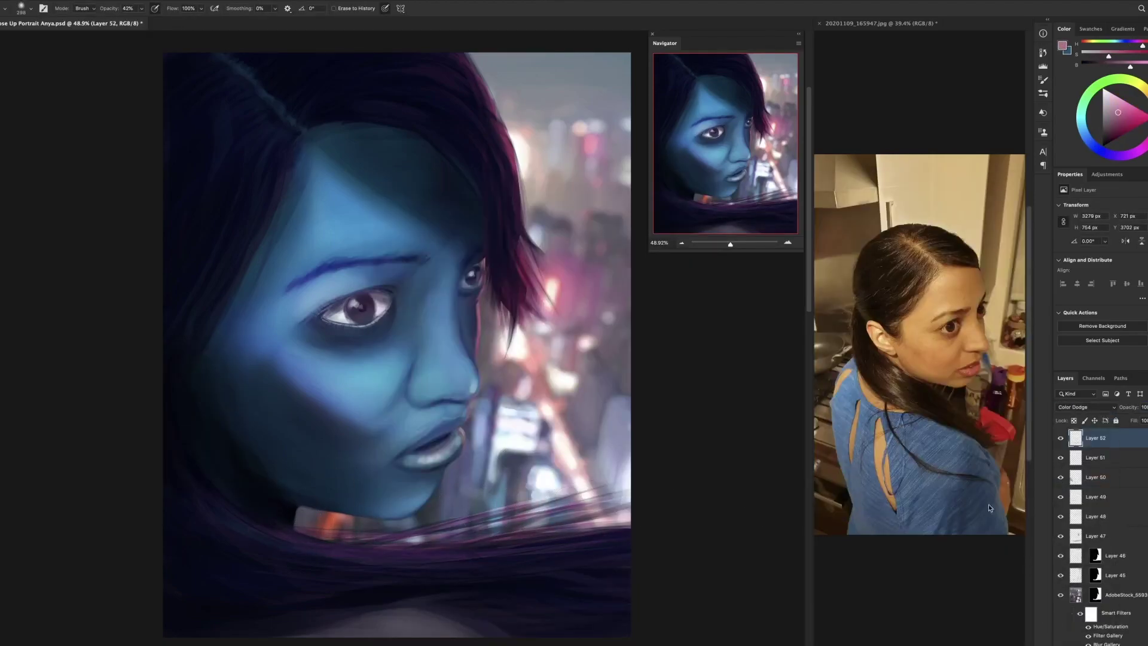
key(ctrl+u)
key(Escape)
drag(340, 505, 550, 514)
key(b)
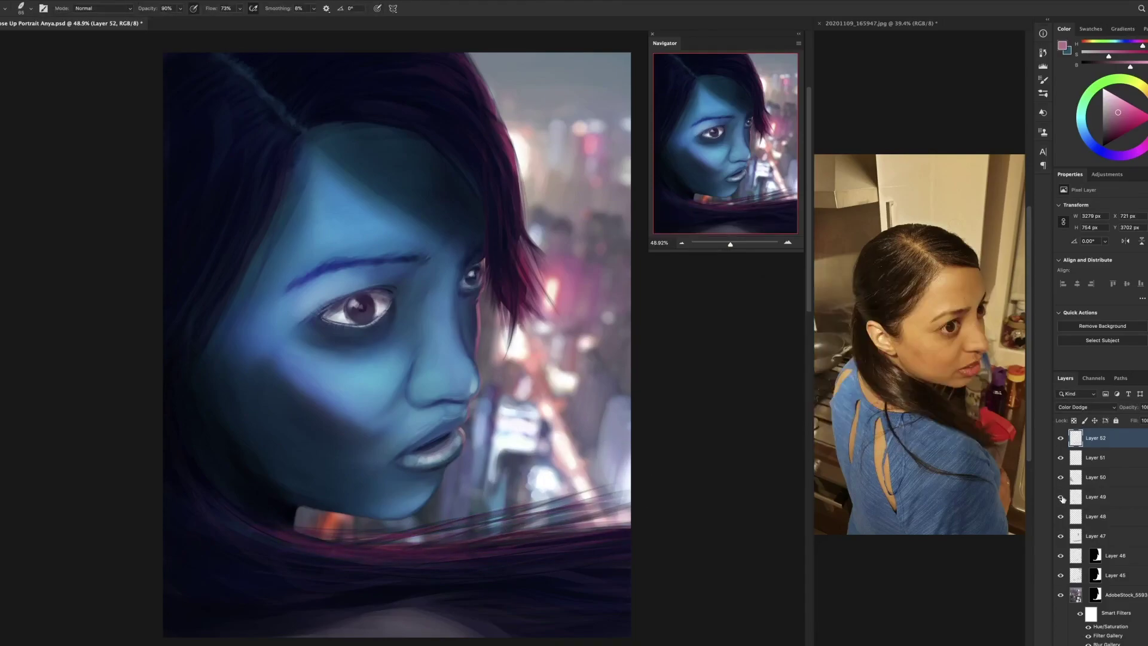
- Add a new layer, move it below Layer 48, and undo a test stroke near the chin
key(ctrl+shift+alt+n)
key(ctrl+[)
key(ctrl+[)
key(ctrl+[)
key(ctrl+[)
key(ctrl+[)
mouse_move(370, 526)
mouse_down()
mouse_move(628, 472)
mouse_move(371, 503)
mouse_up()
key(ctrl+z)
- Paint broad magenta strands across the lower hair with a larger brush and erase their upper edges softly
key(])
key(])
key(])
key(])
key(])
mouse_move(631, 533)
mouse_down()
mouse_move(320, 555)
mouse_move(538, 547)
mouse_move(225, 532)
mouse_up()
key(e)
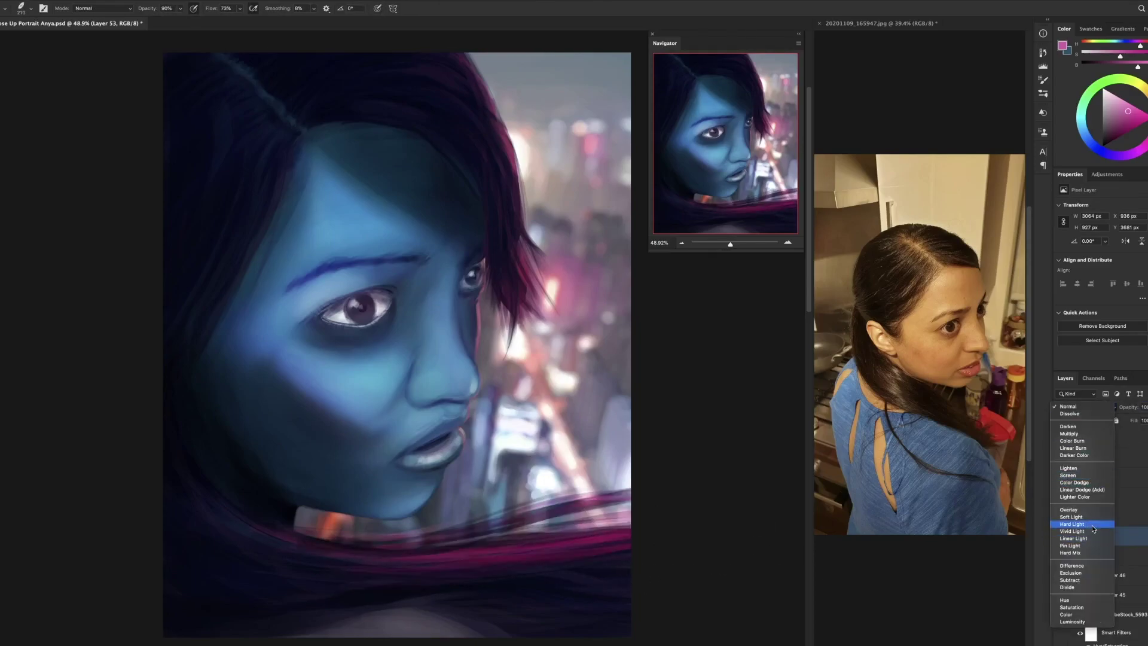
drag(584, 510, 553, 513)
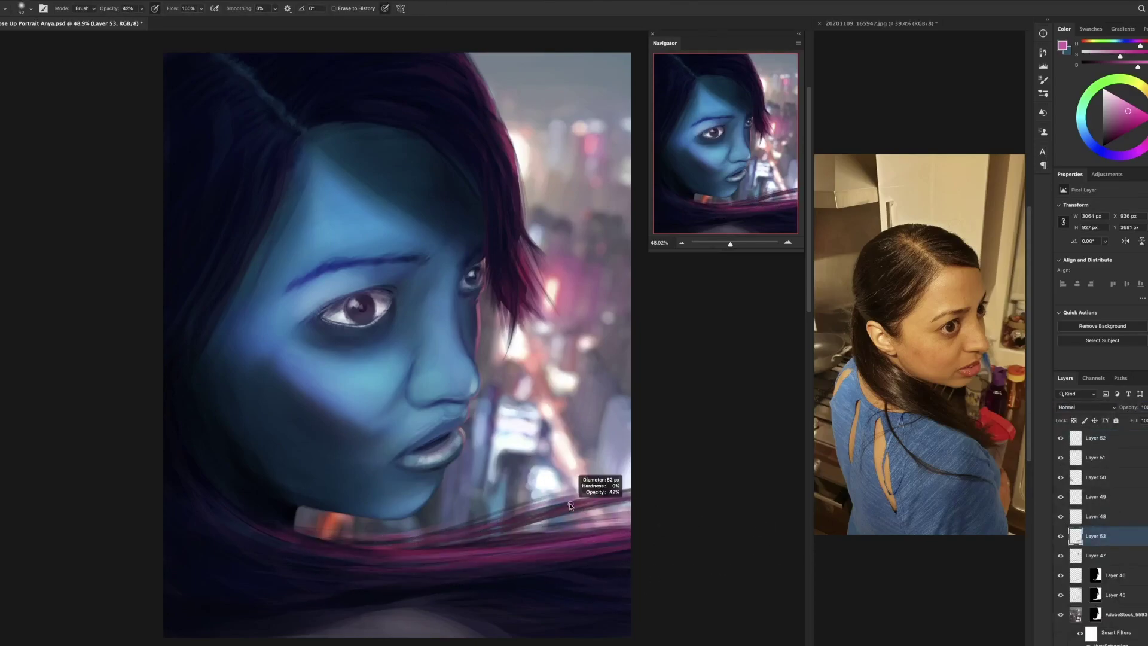
key(b)
- Add a Color Balance adjustment above Layer 52, warm the highlights, and set its blend mode to Color
click(1095, 437)
click(1127, 644)
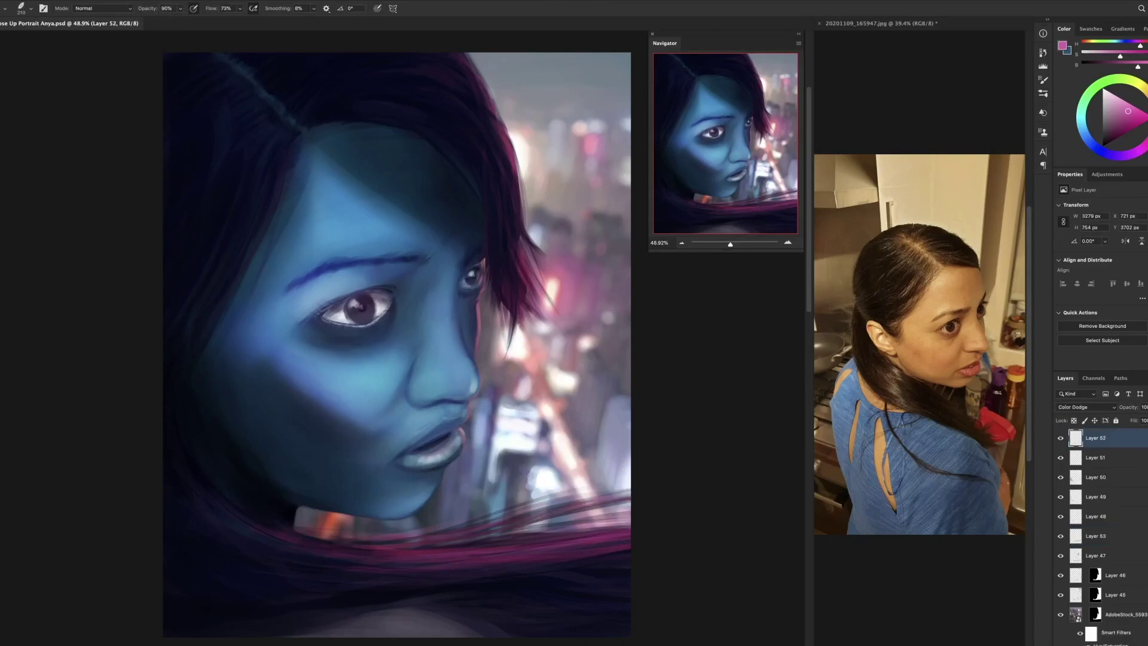
click(1130, 562)
drag(1105, 244, 1093, 260)
click(1085, 406)
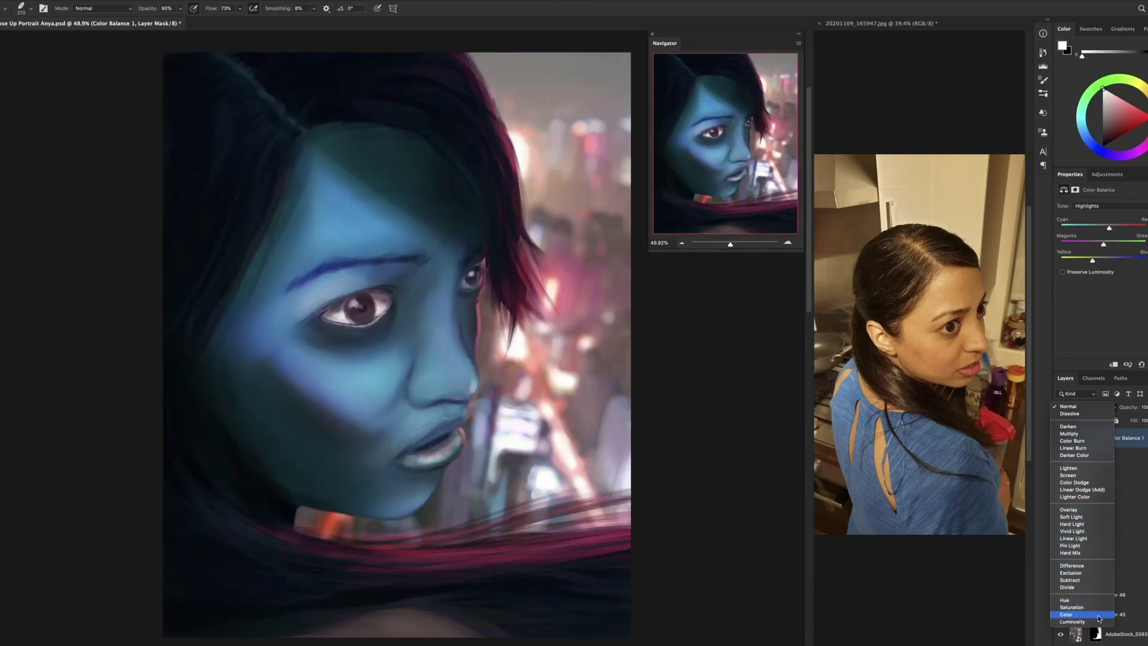
click(1103, 612)
- Add a Color Lookup adjustment, cycle through its 3D LUT looks, and choose Candlelight.CUBE
click(1127, 643)
click(1130, 591)
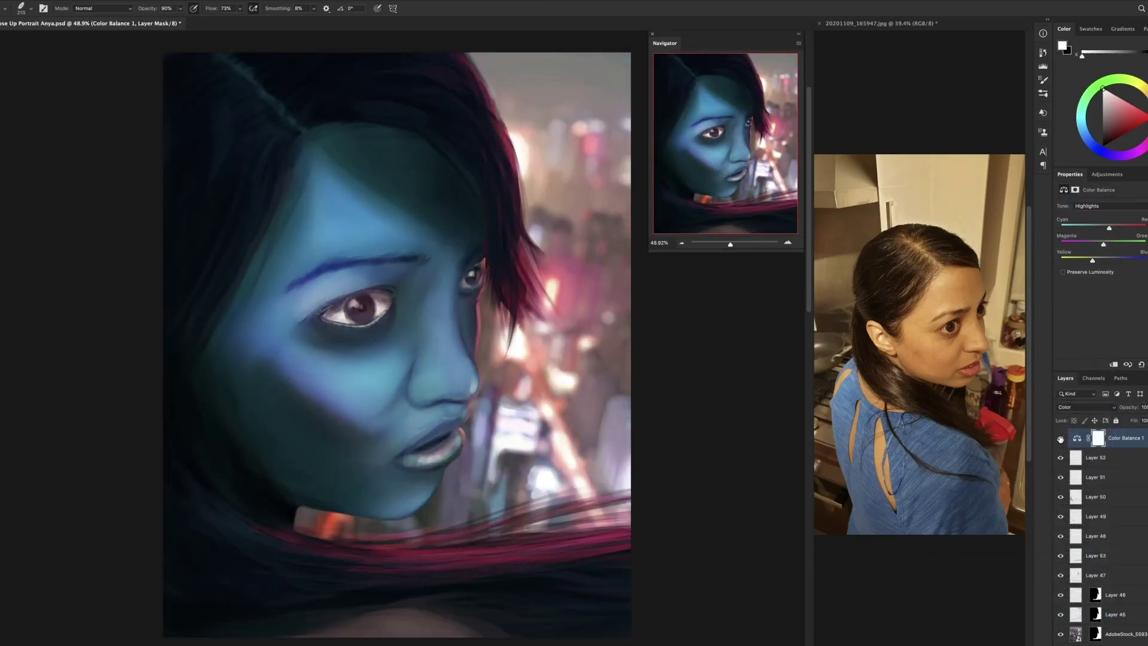
click(1113, 206)
click(1115, 215)
key(Down)
key(Down)
key(Down)
key(Down)
key(Down)
key(Down)
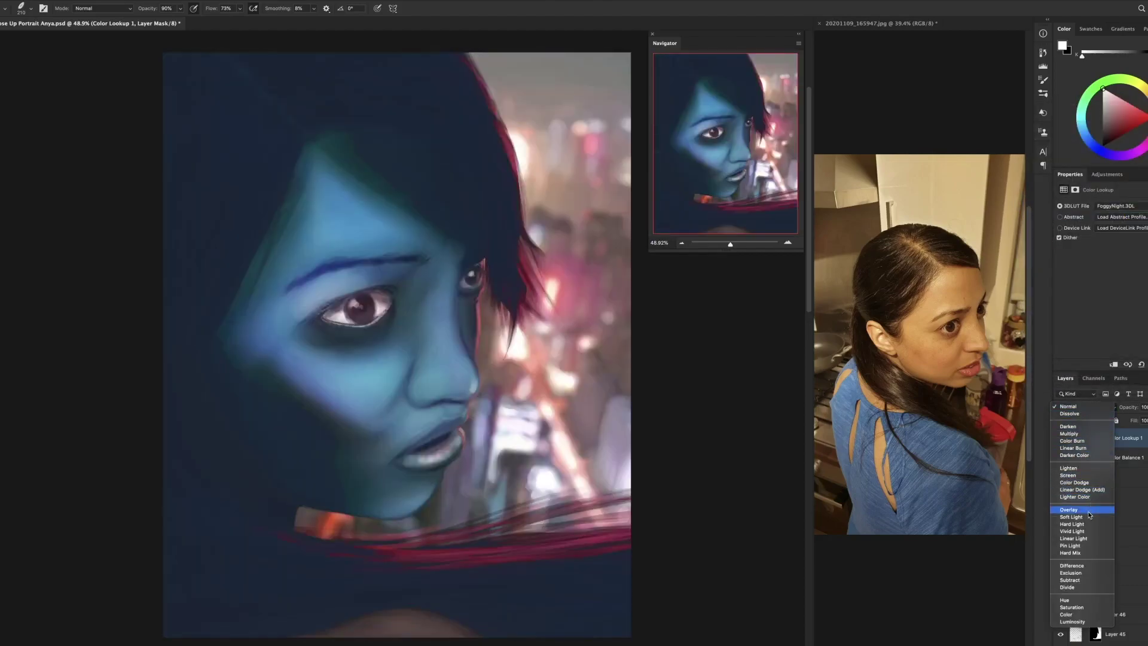
key(Up)
key(Up)
key(Up)
key(Up)
key(Up)
key(Up)
key(Up)
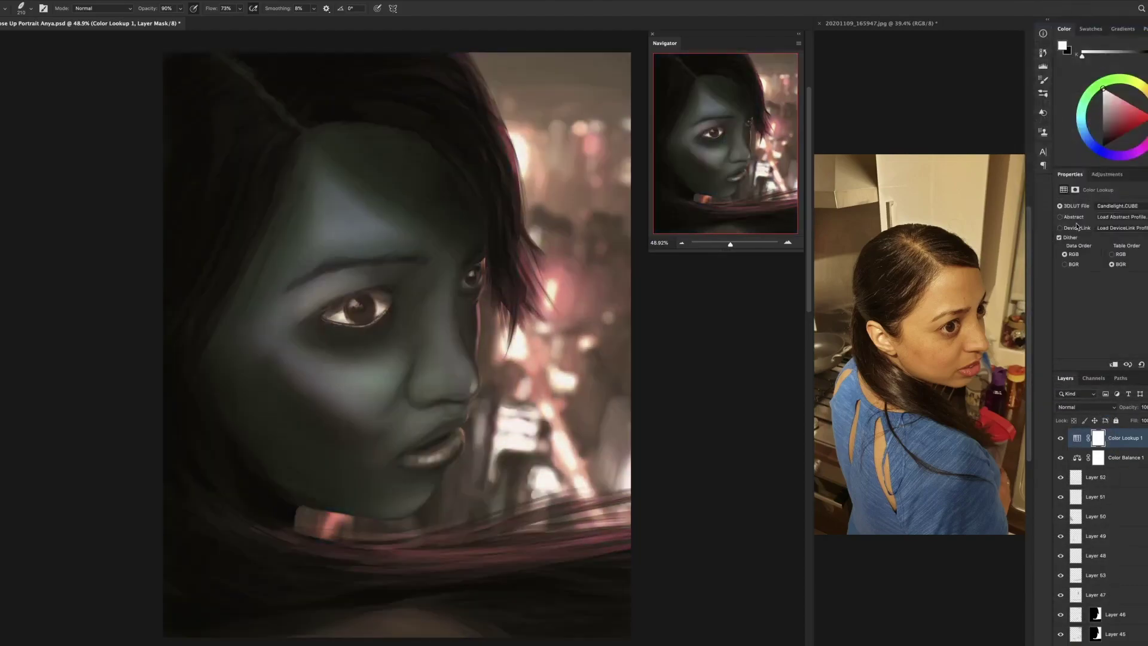
- Try Luminosity blending on the Color Lookup layer and shift the whole painting's hue with a Hue/Saturation adjustment
click(1085, 406)
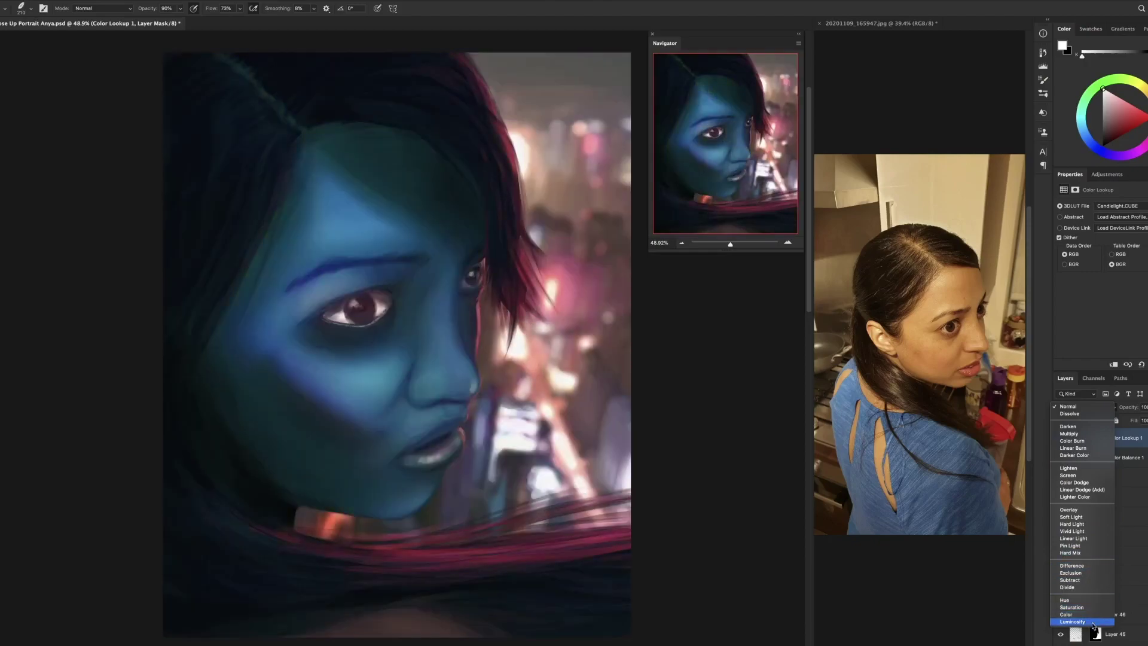
click(1099, 622)
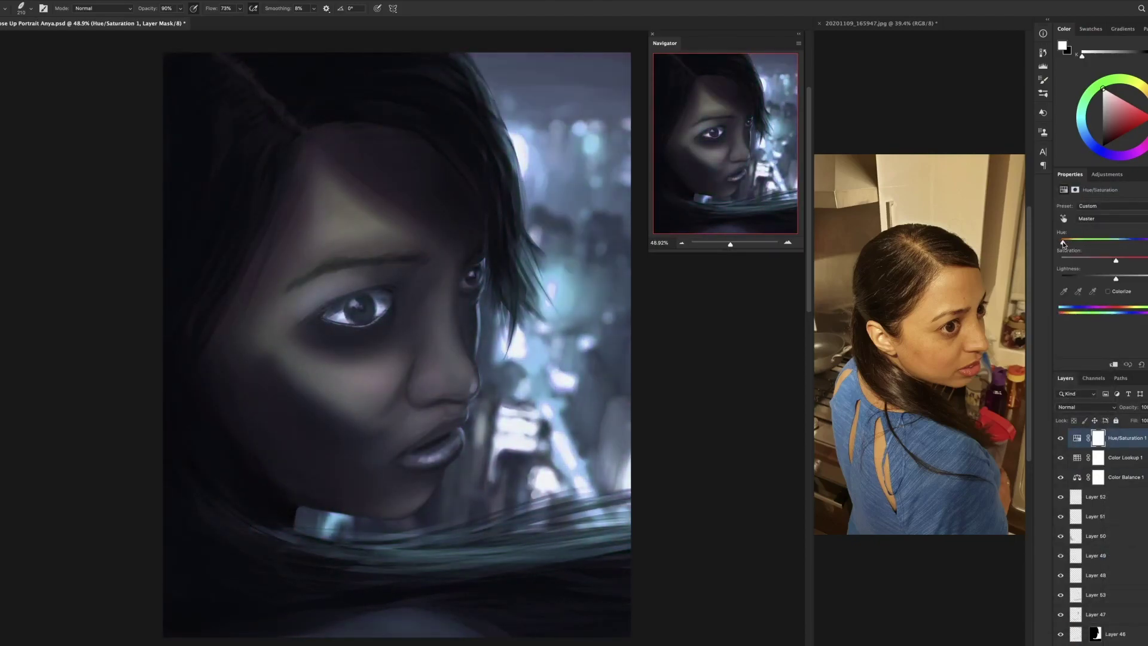
click(1085, 406)
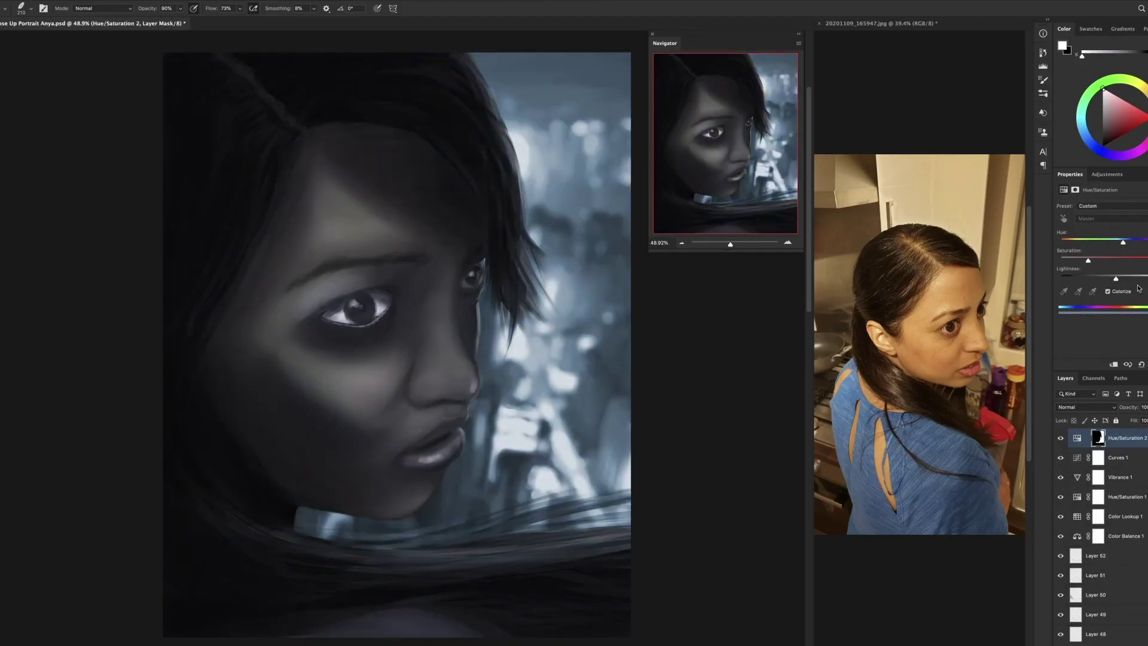
- Turn off Colorize and adjust the hue on the masked background Hue/Saturation layer, and raise the Vibrance layer's saturation
mouse_move(1122, 242)
mouse_down()
mouse_move(1100, 242)
mouse_move(1138, 235)
mouse_up()
click(1107, 291)
click(1060, 477)
click(1115, 477)
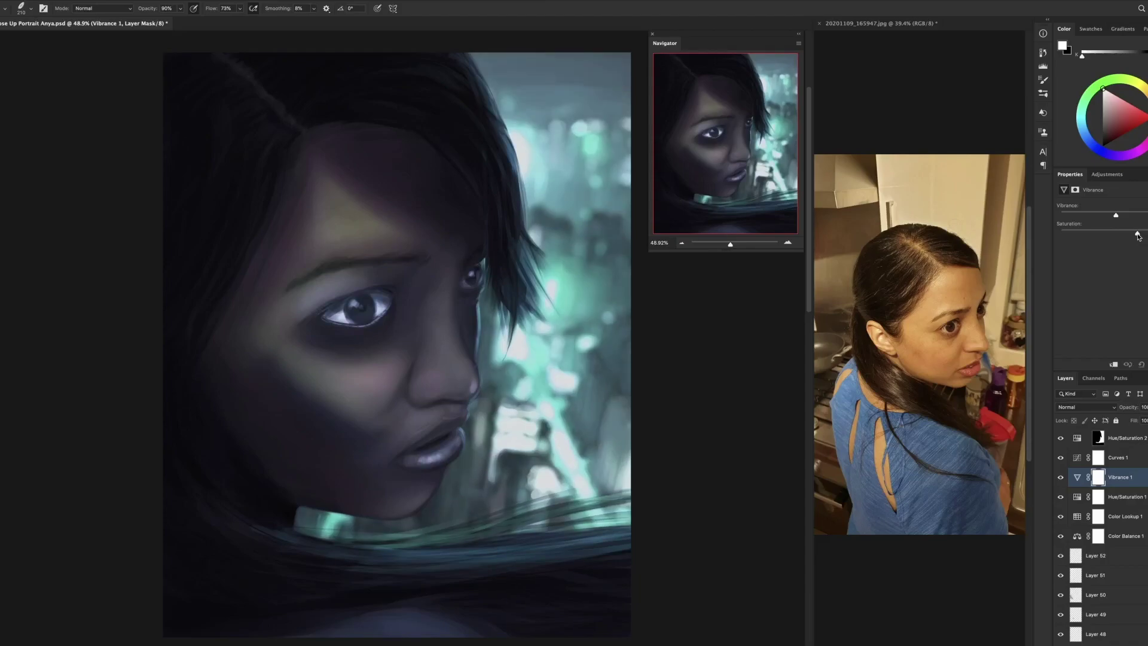
- Preview looks in a second Color Lookup and replace it with a Hue/Saturation adjustment that shifts the overall hue
click(1114, 205)
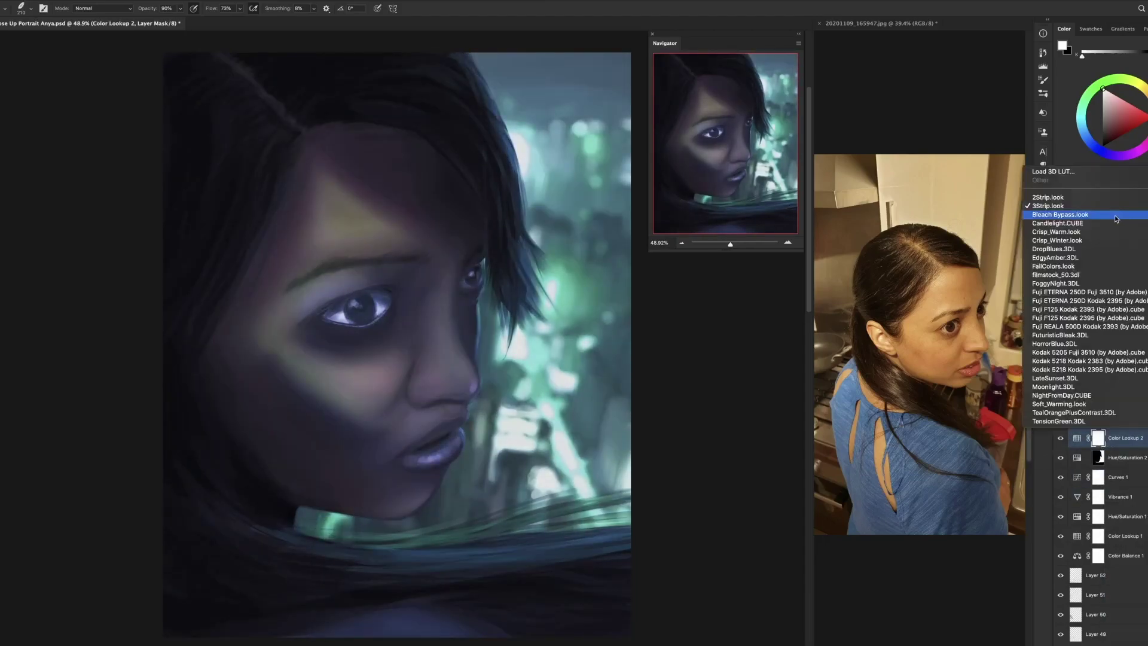
click(1061, 441)
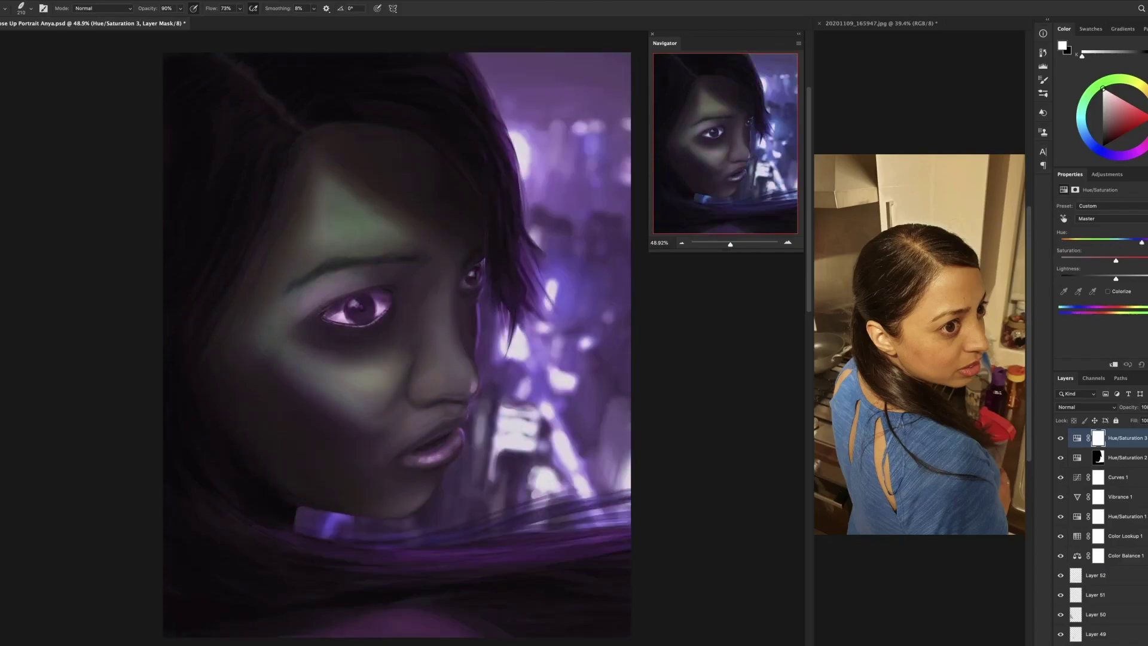
click(1085, 406)
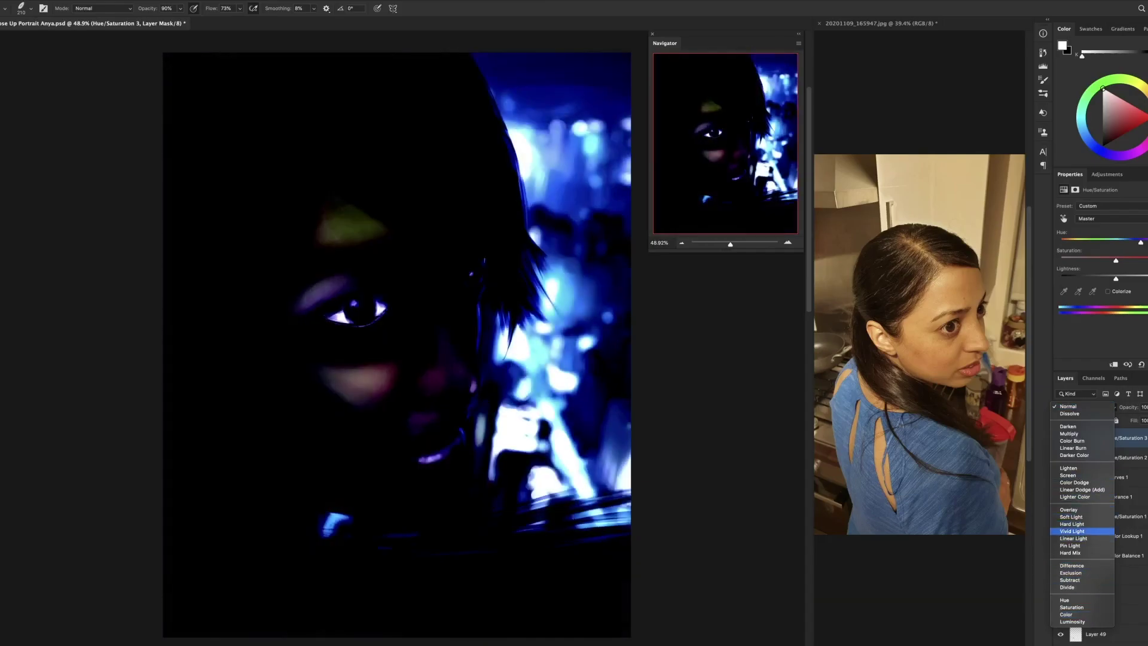
key(Escape)
mouse_move(1141, 242)
mouse_down()
mouse_move(1109, 242)
mouse_move(1123, 255)
mouse_up()
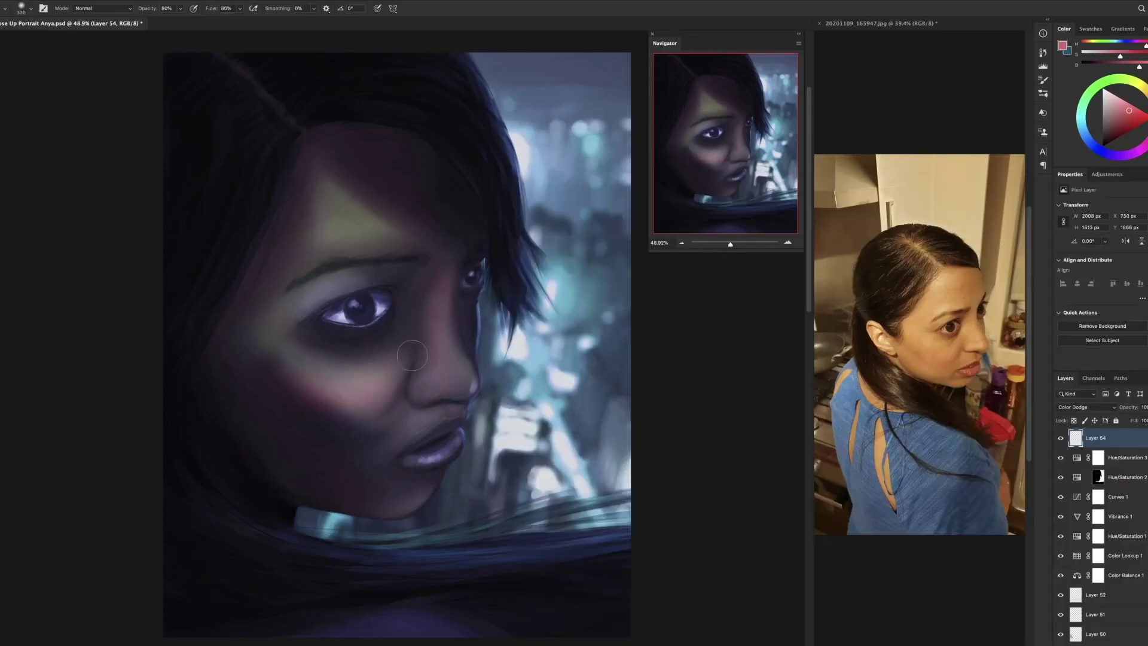
- Try different hue, saturation and lightness shifts on the Color Dodge glow over the forehead and cheek
click(1085, 406)
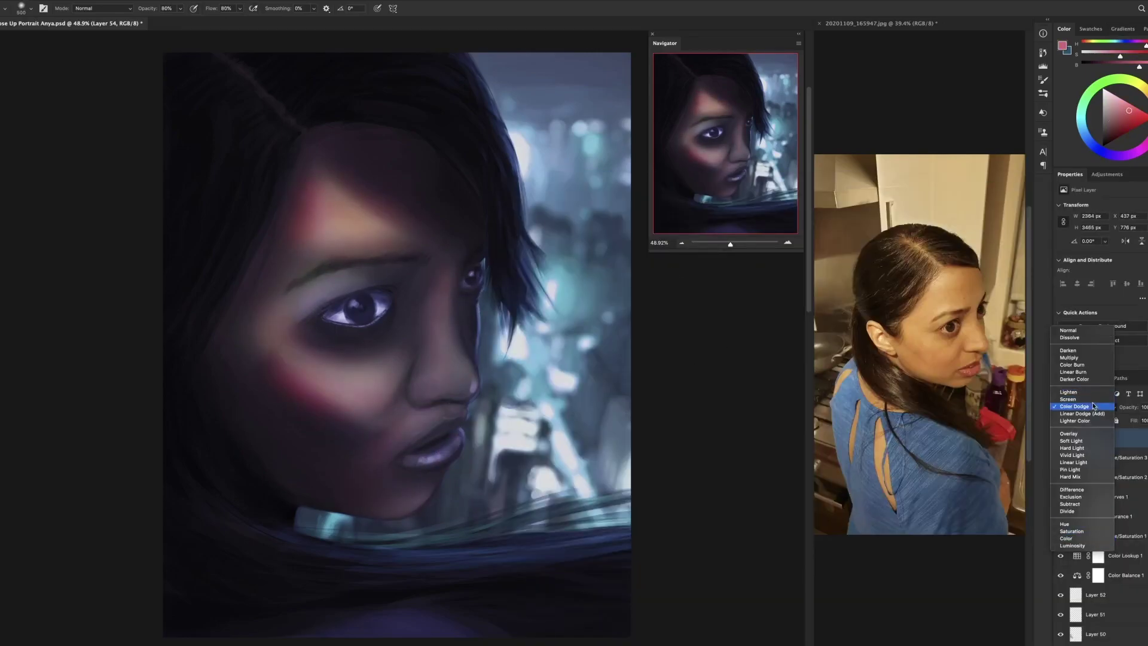
click(1084, 418)
key(ctrl+u)
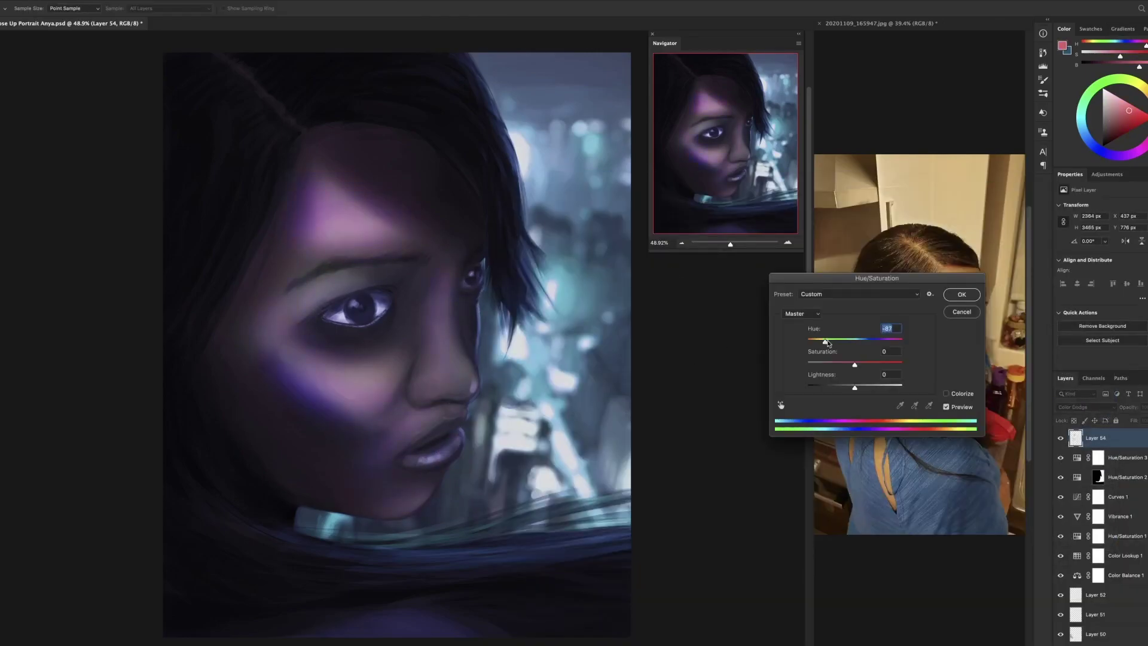
key(Tab)
key(Escape)
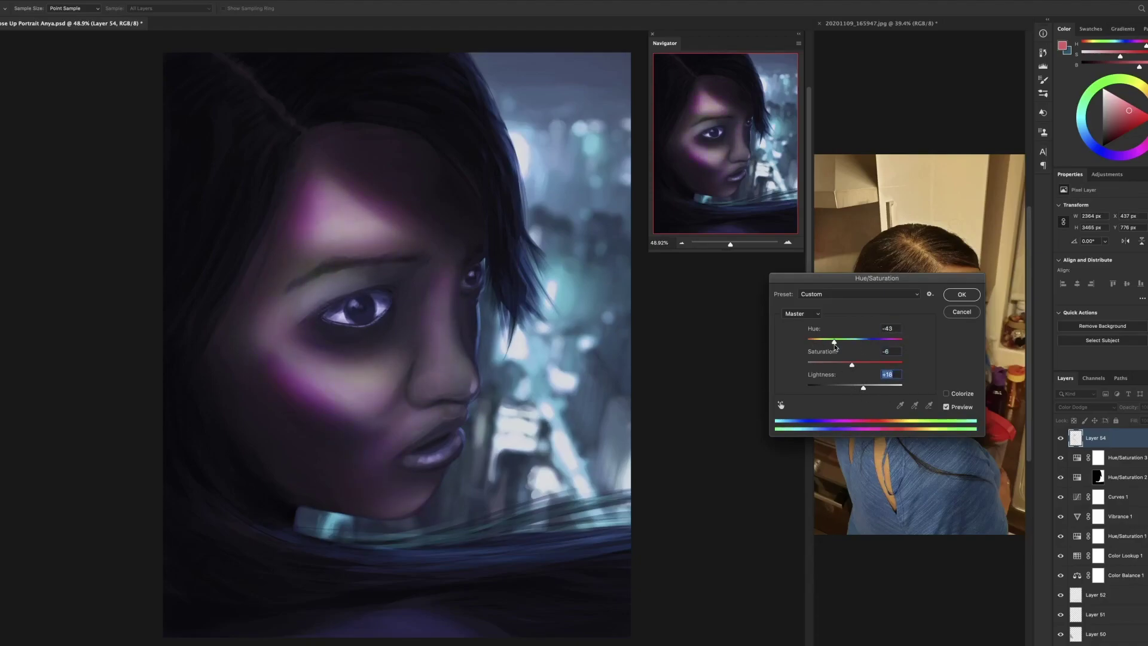
click(1061, 439)
click(1061, 438)
key(ctrl+alt+u)
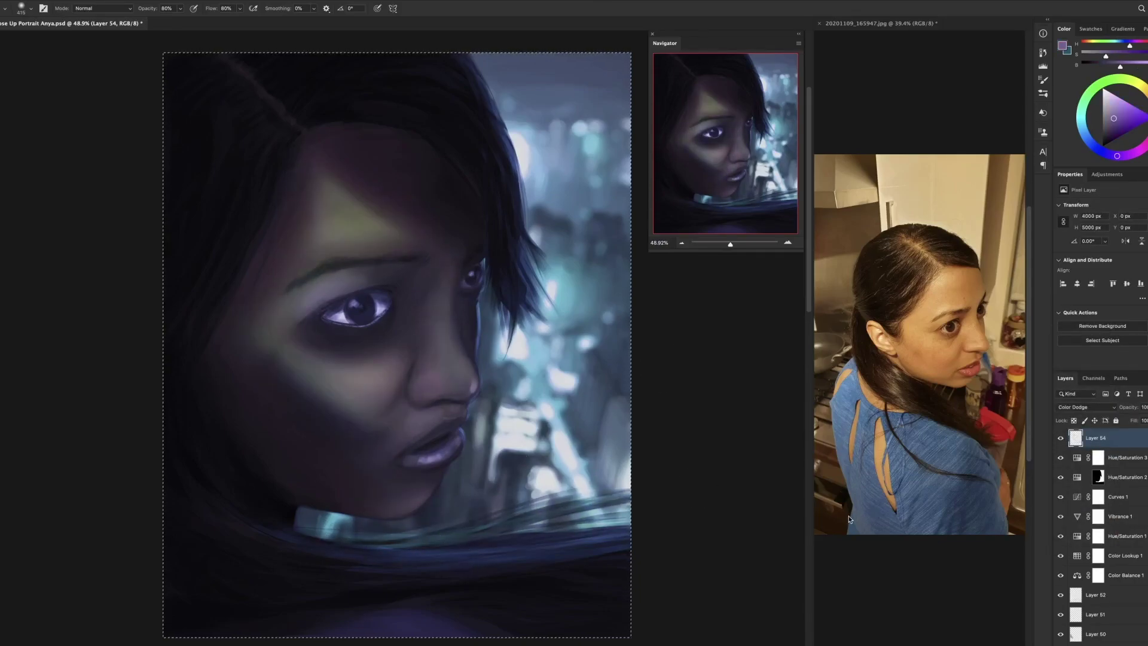
key(ctrl+z)
- Add a Curves adjustment above the glow layer, adjust its Green channel and compare the painting with and without it
key(ctrl+alt+m)
click(1105, 218)
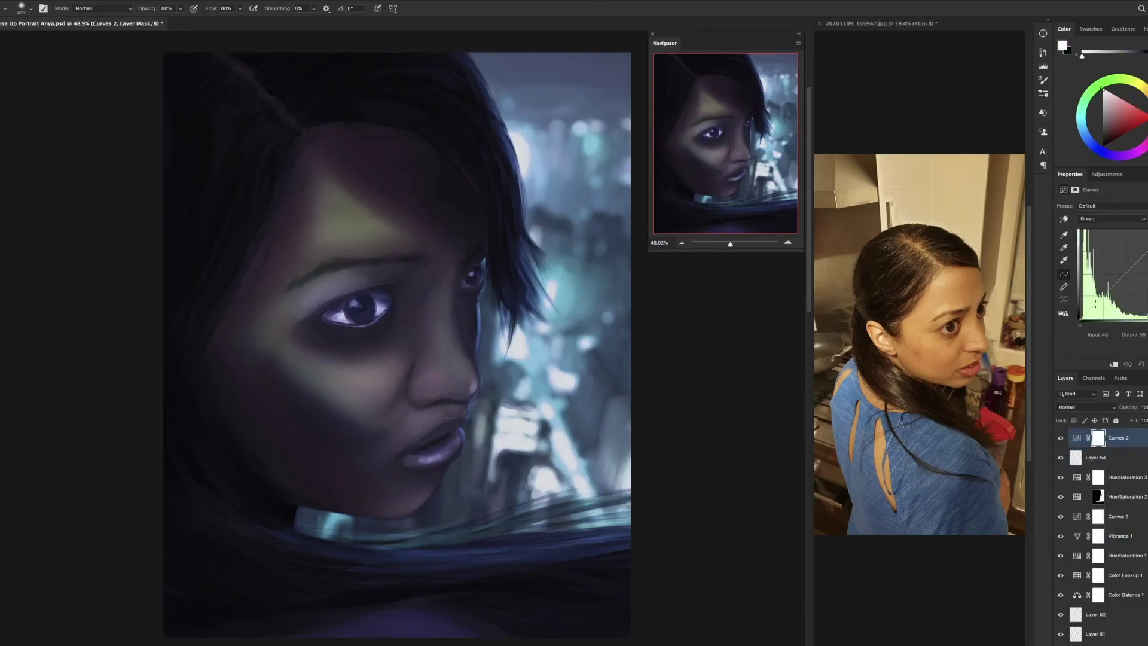
click(1061, 438)
- Paint a soft blue highlight across the face on a new Color Dodge layer and shift its hue with Hue/Saturation
key(ctrl+shift+alt+n)
alt+click(386, 381)
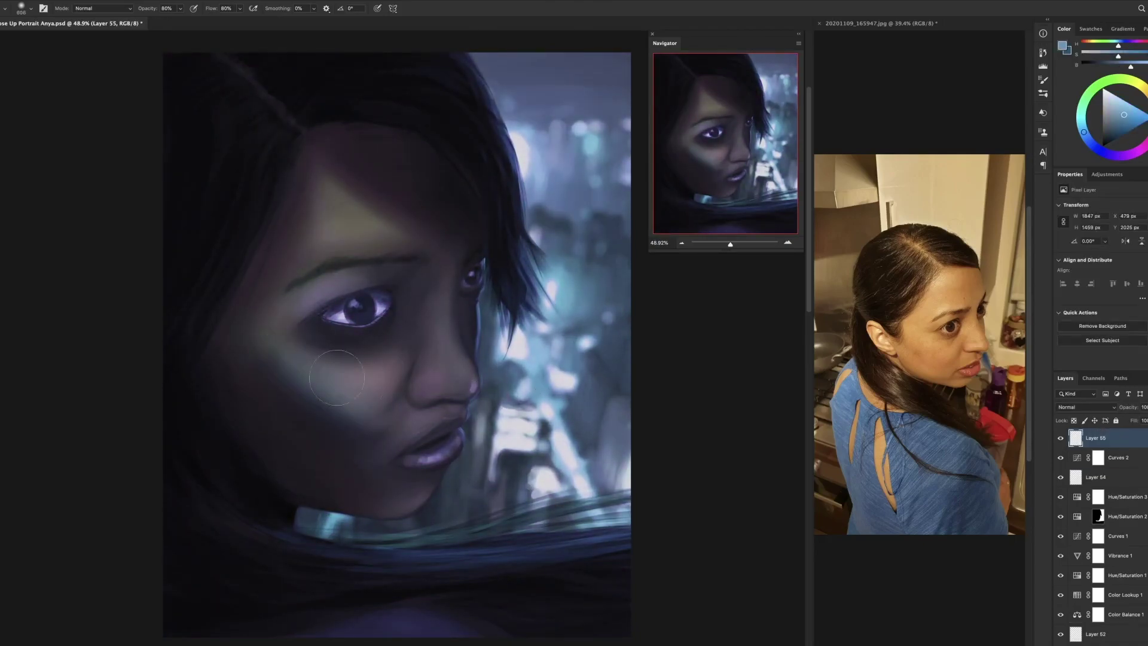
drag(317, 347, 401, 482)
click(1098, 412)
click(1080, 515)
key(ctrl+u)
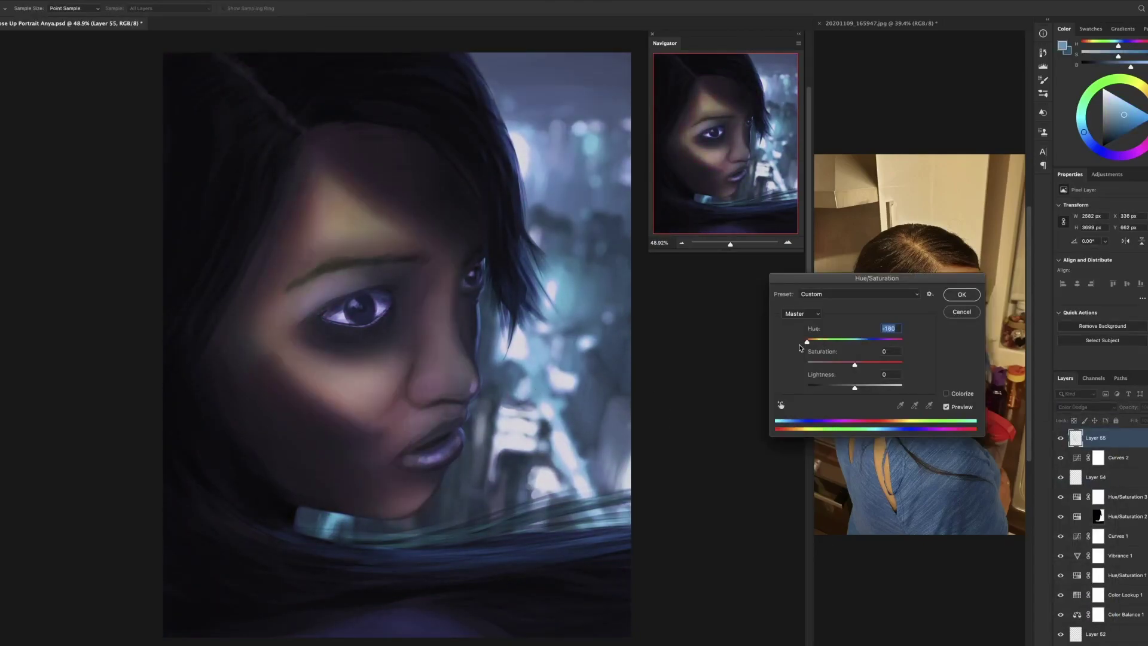
key(Return)
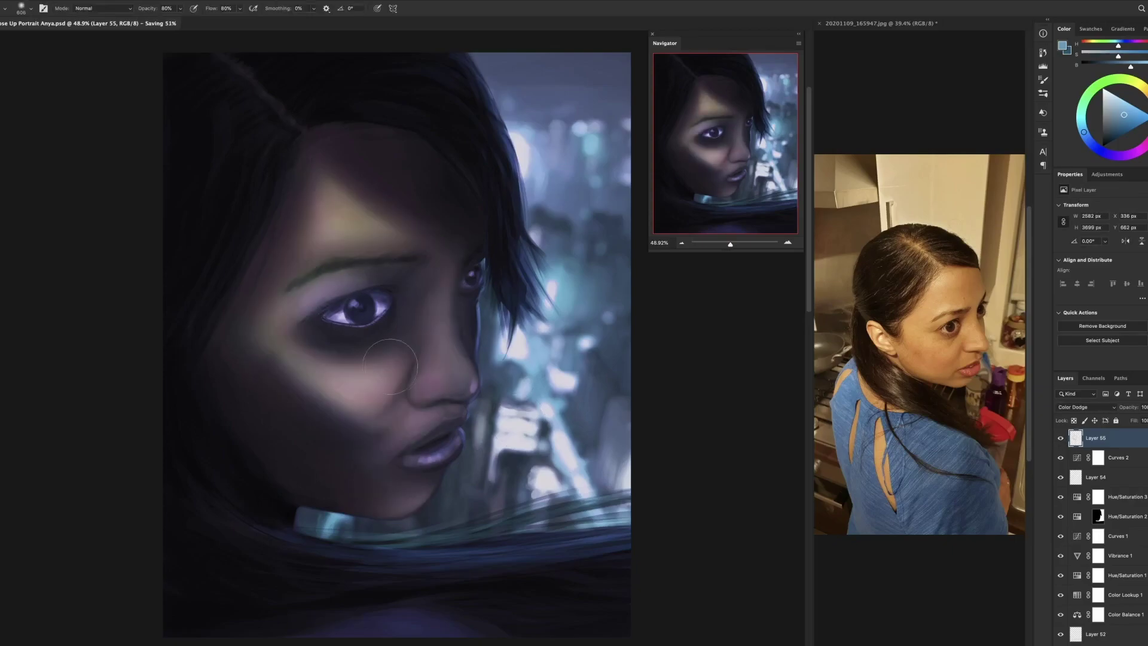
- Sample a dark tone from the chin and add a new layer above the face highlight
alt+click(394, 470)
key(ctrl+shift+alt+n)
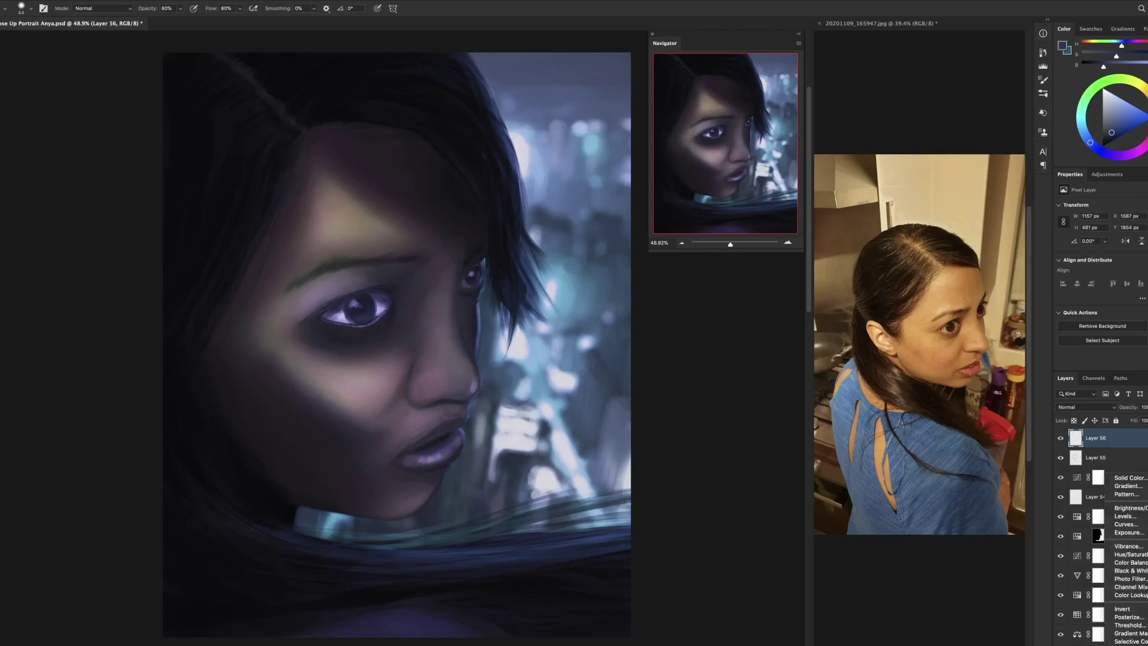
- Try the Crisp_Warm.look 3D LUT in a Color Lookup adjustment over the painting
click(1130, 595)
click(1121, 206)
click(1100, 455)
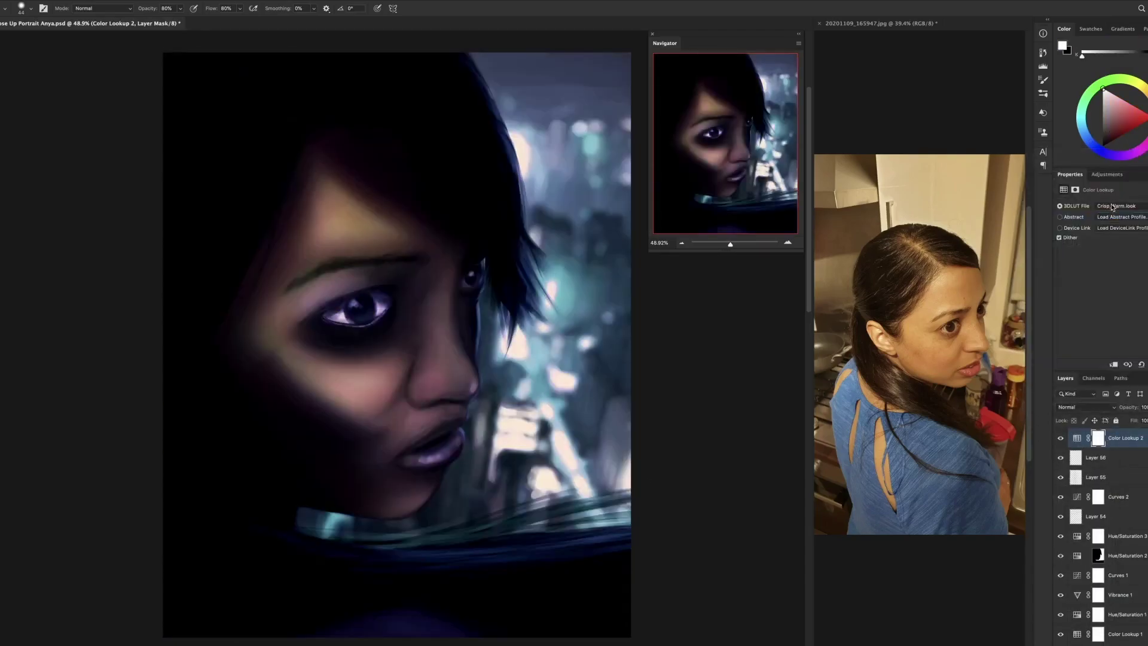
key(Delete)
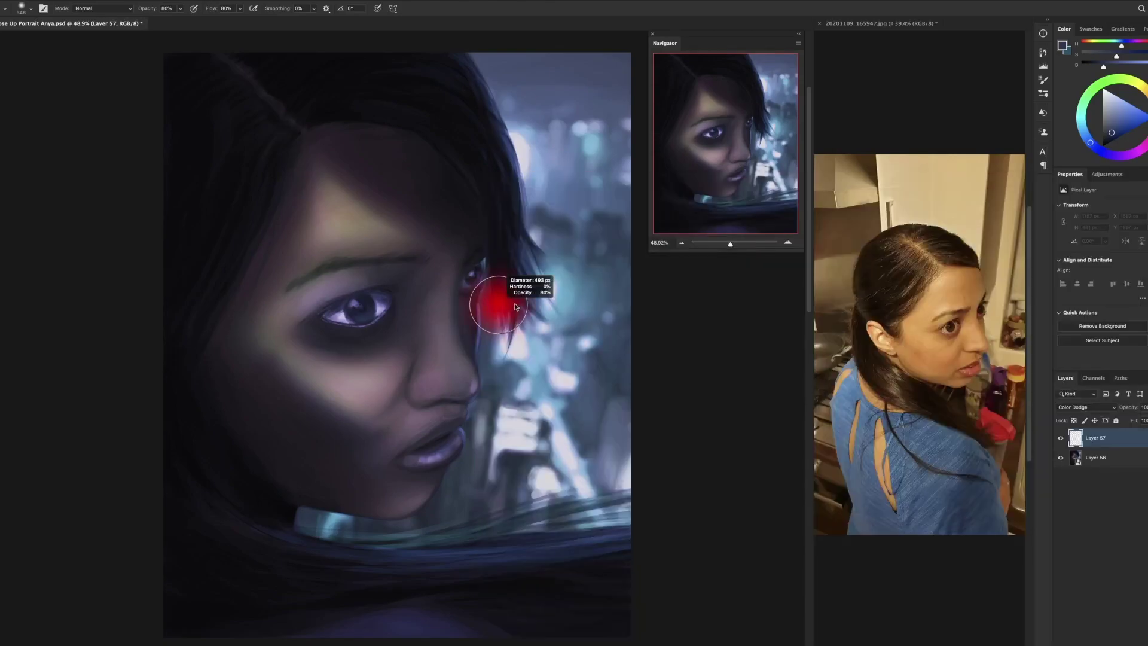
- Paint cool glows along the hair's outer edge, the strands below the chin and the lips on a Color Dodge layer
drag(478, 66, 526, 287)
drag(311, 526, 621, 490)
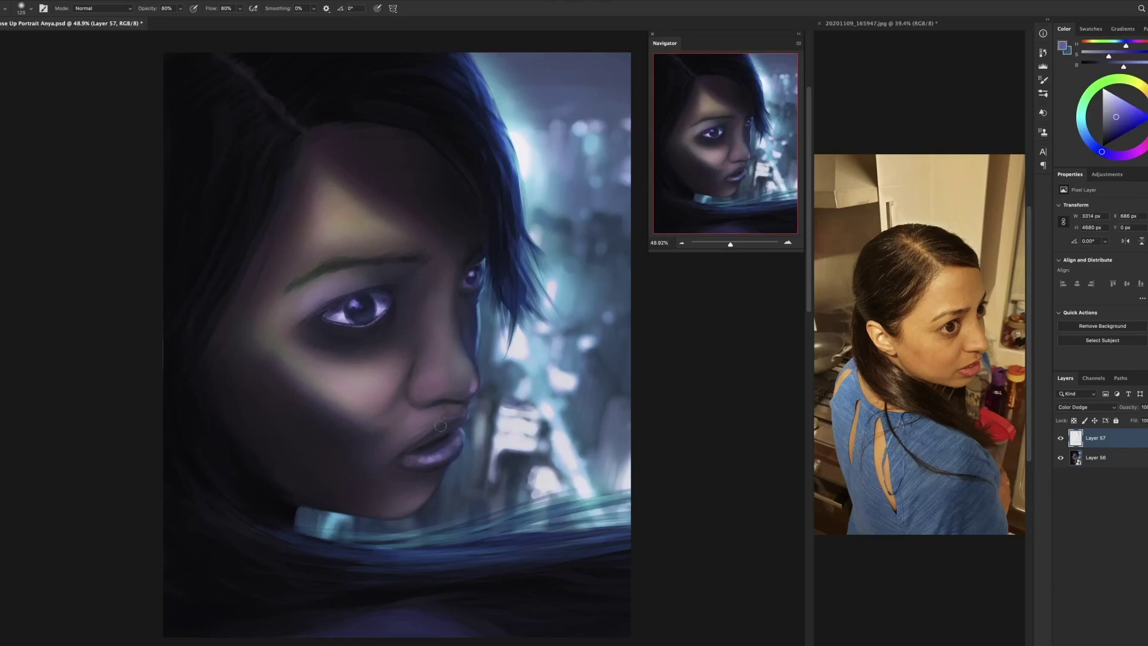
drag(319, 371, 515, 429)
alt+click(347, 221)
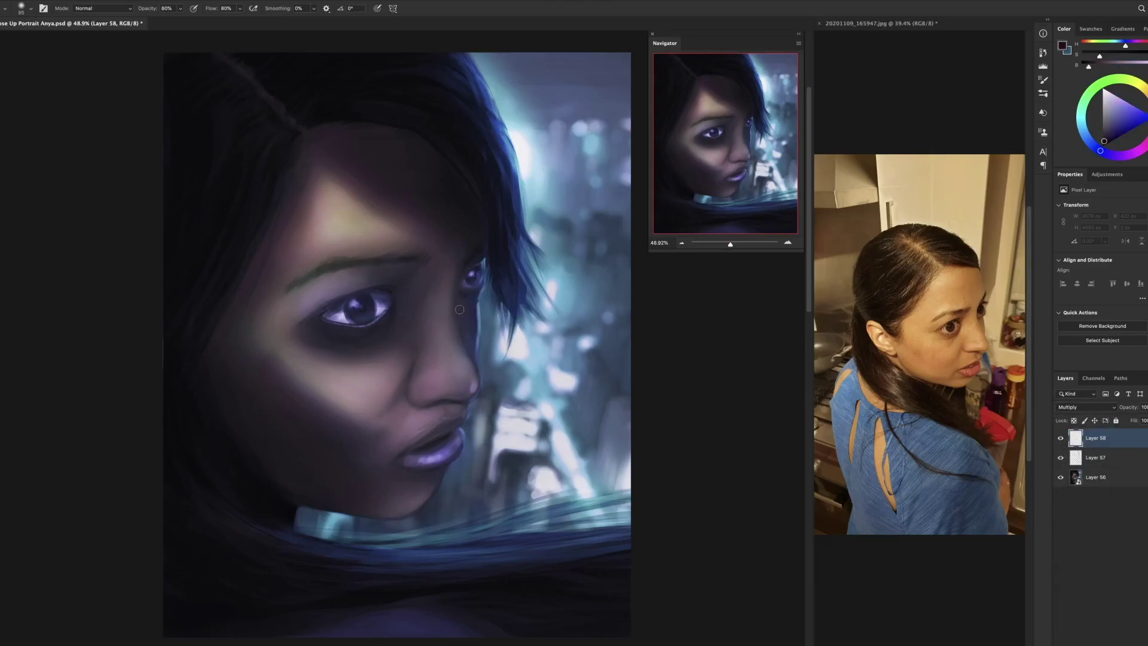
- Convert the three painting layers into one smart object and open the Camera Raw Filter on it
shift+click(1096, 477)
right_click(1106, 457)
click(1061, 379)
key(ctrl+shift+a)
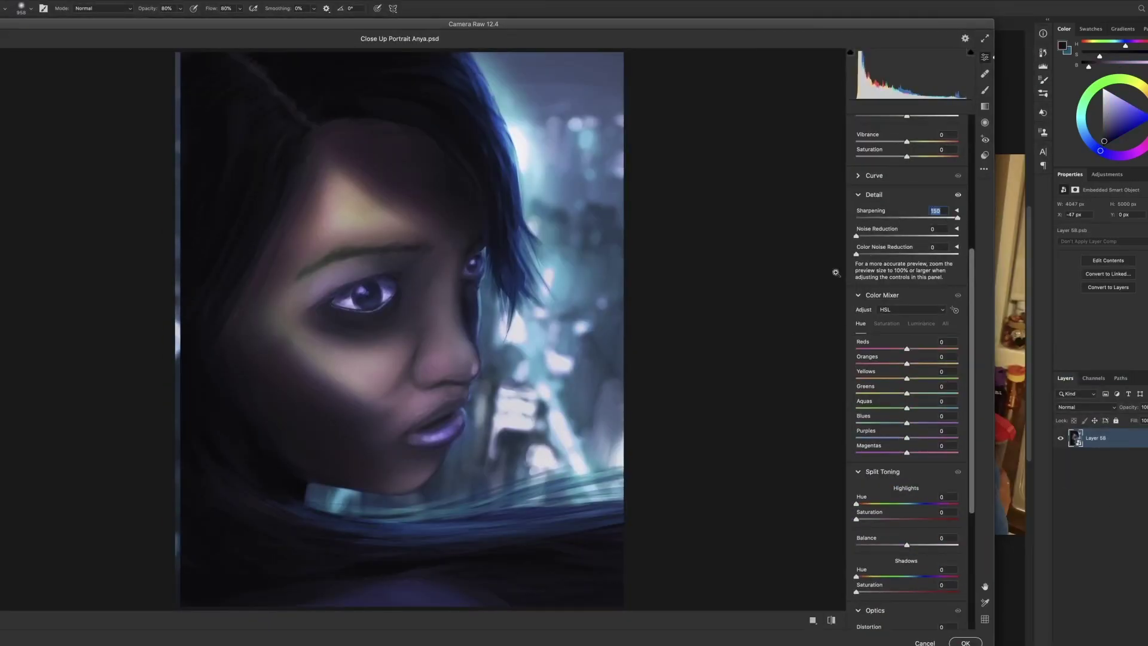
- Set Texture +24, Clarity +16, Vibrance +17, Saturation -10 and Sharpening 54 in Camera Raw, and adjust the grain
key(ctrl+plus)
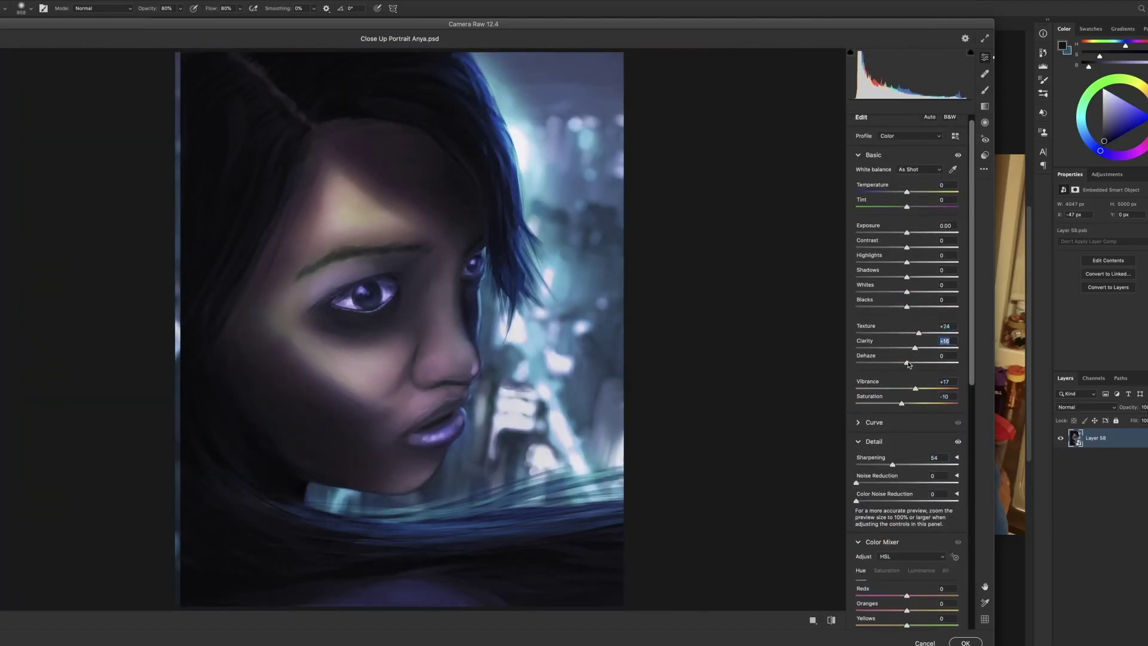
scroll(908, 364, down, 10)
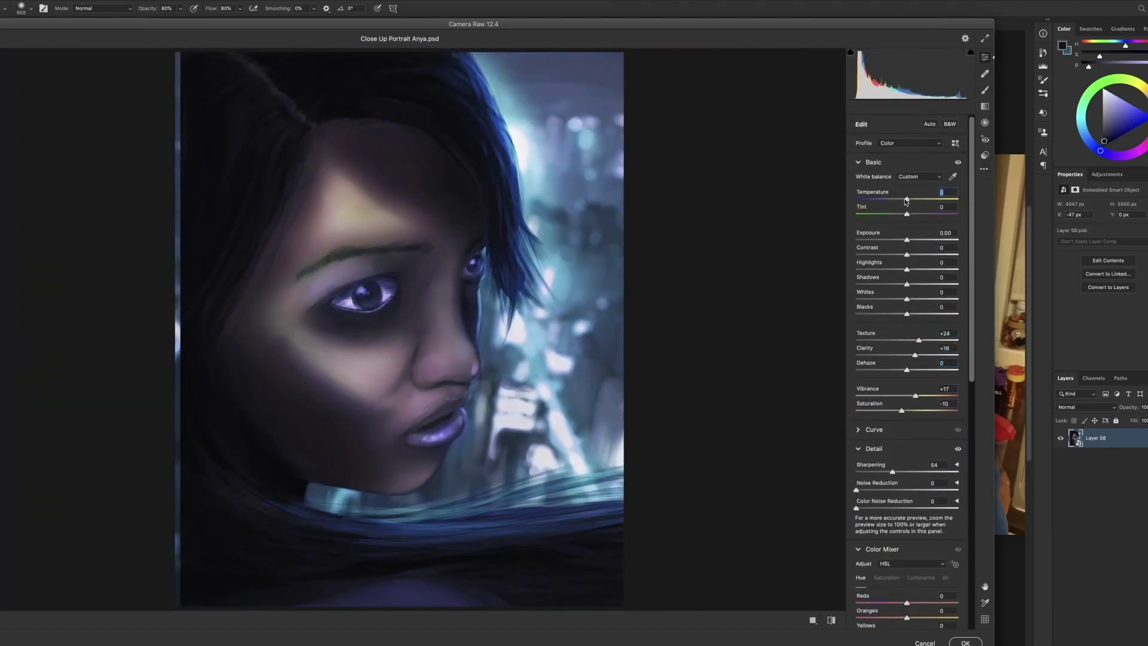
key(ctrl+plus)
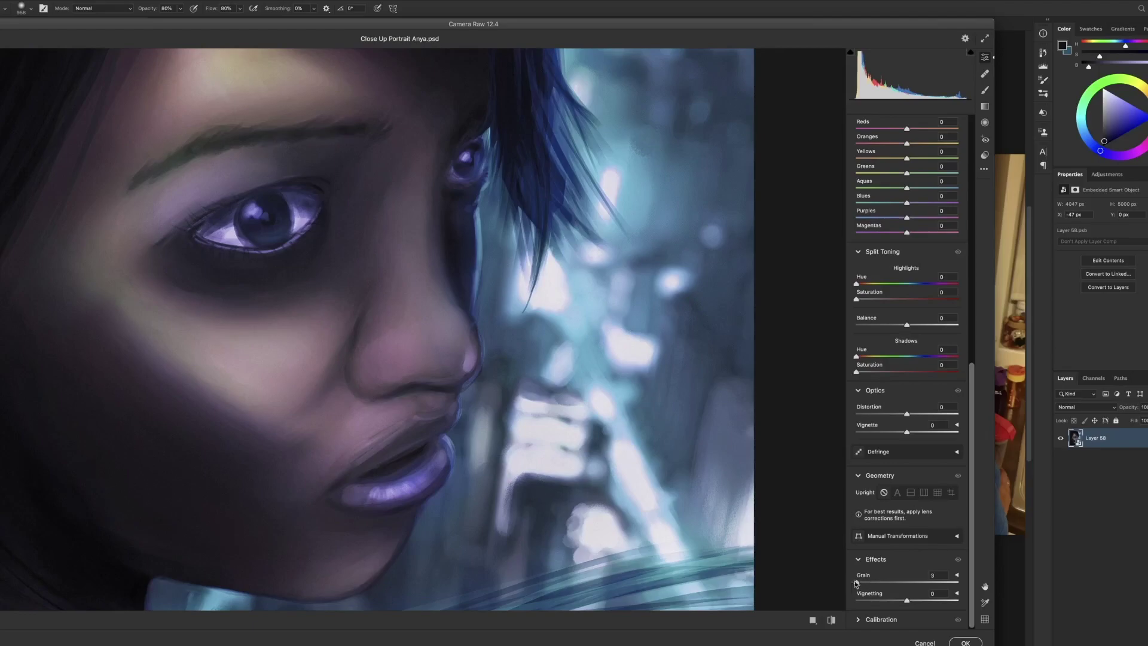
key(ctrl+0)
- Browse the Vintage, Modern and Artistic profiles, apply Modern 06 at amount 49 and compare it with the default settings
key(ctrl+shift+p)
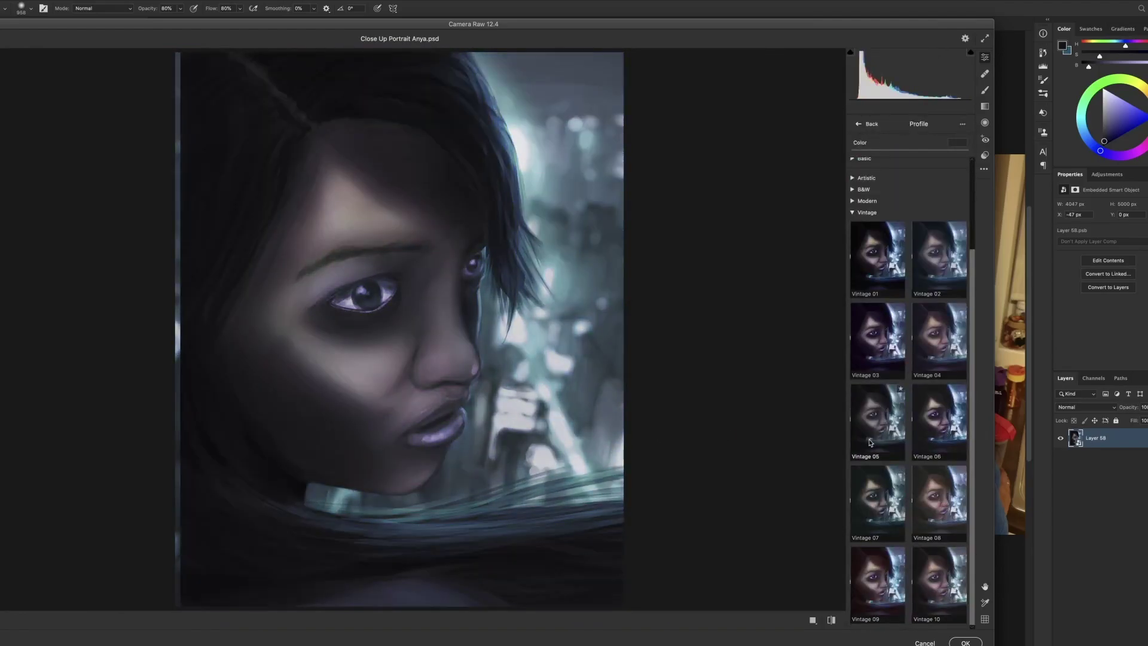
click(867, 201)
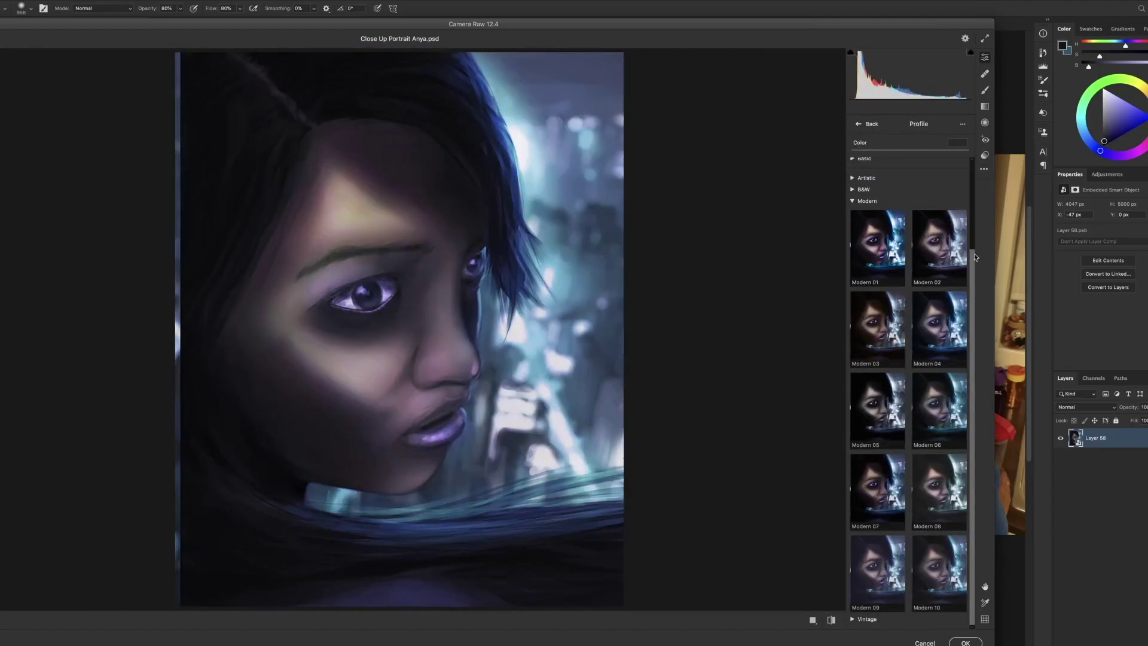
click(866, 177)
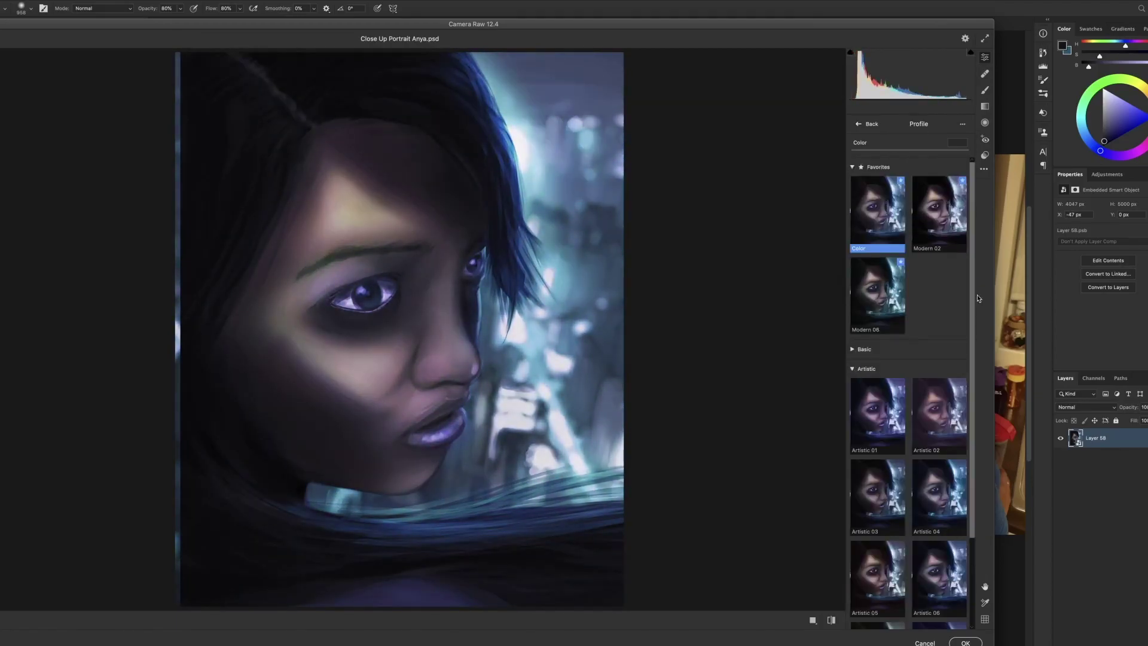
click(865, 259)
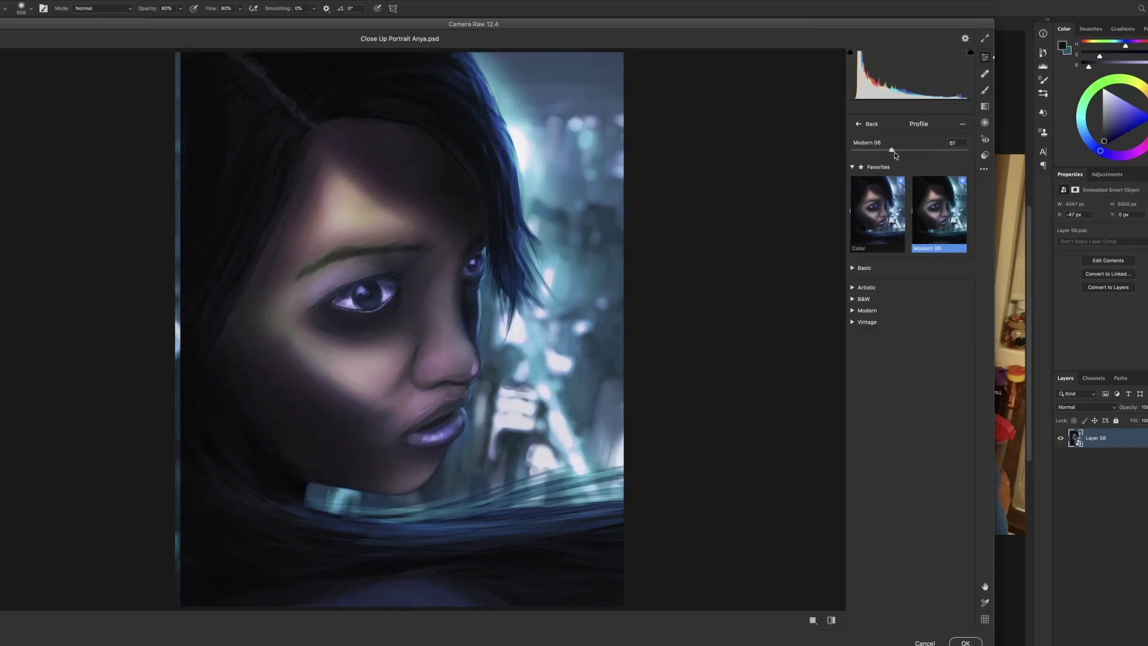
click(831, 620)
click(831, 620)
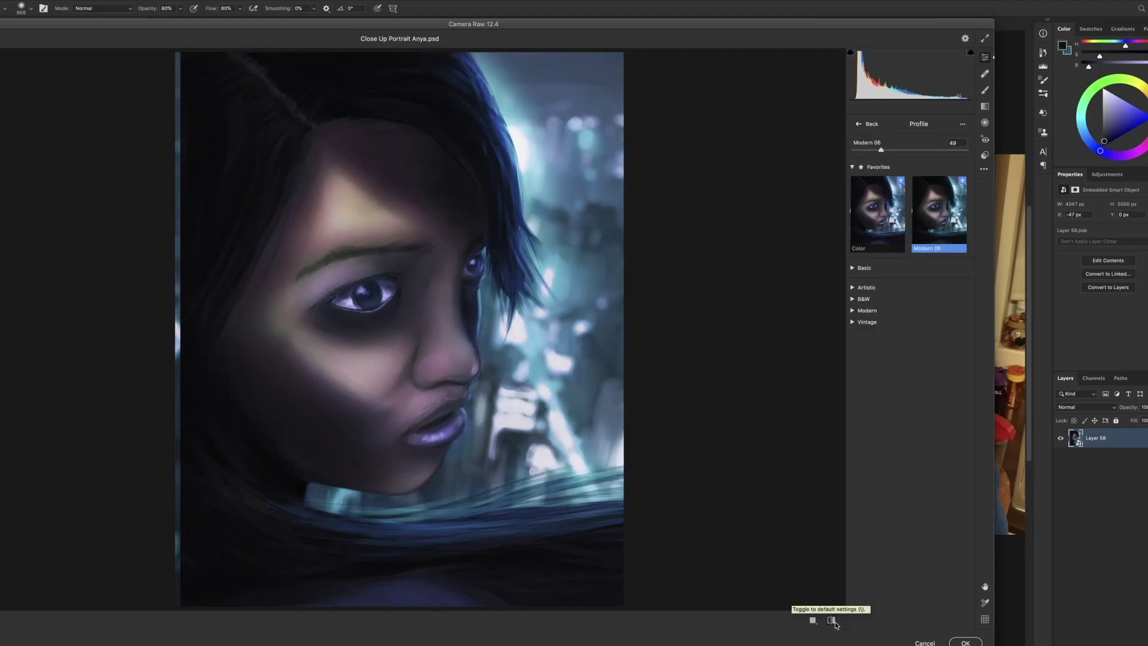
click(831, 620)
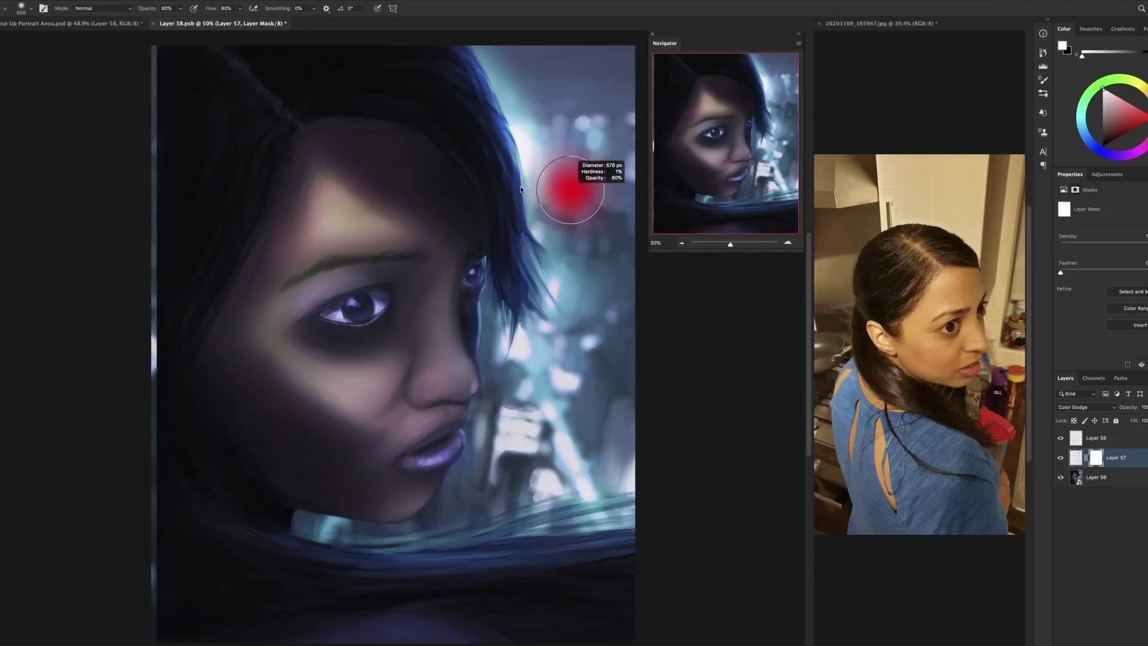
- Mask back the Color Dodge glow beside the hair inside the smart object, and try a Curves adjustment on the painting
key(x)
drag(520, 185, 521, 73)
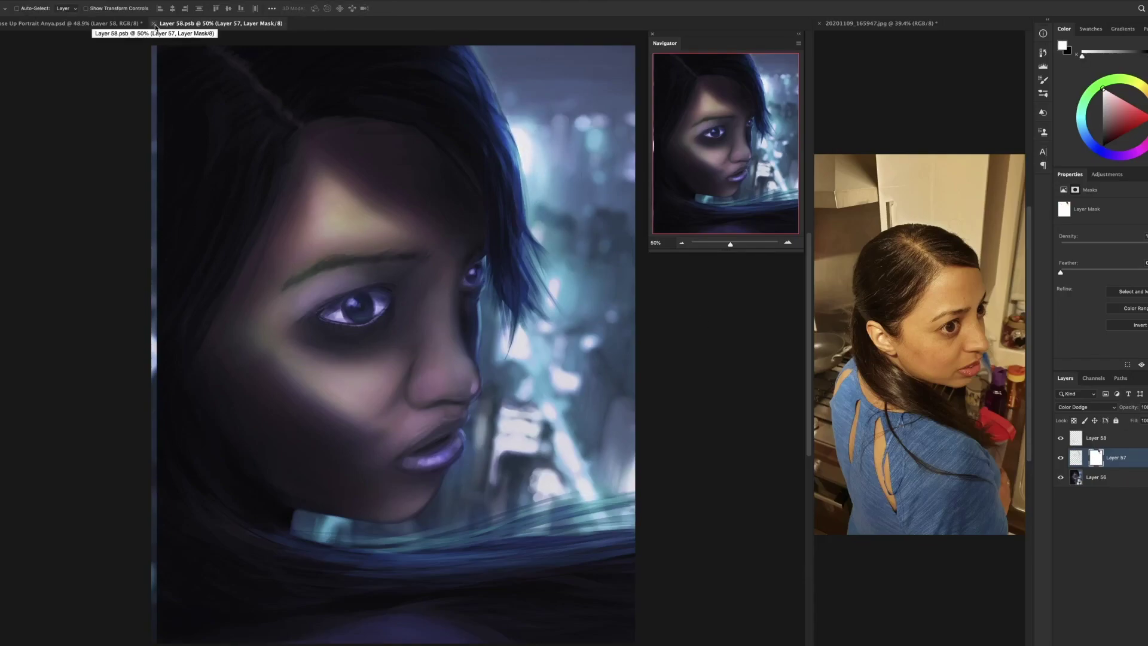
click(153, 24)
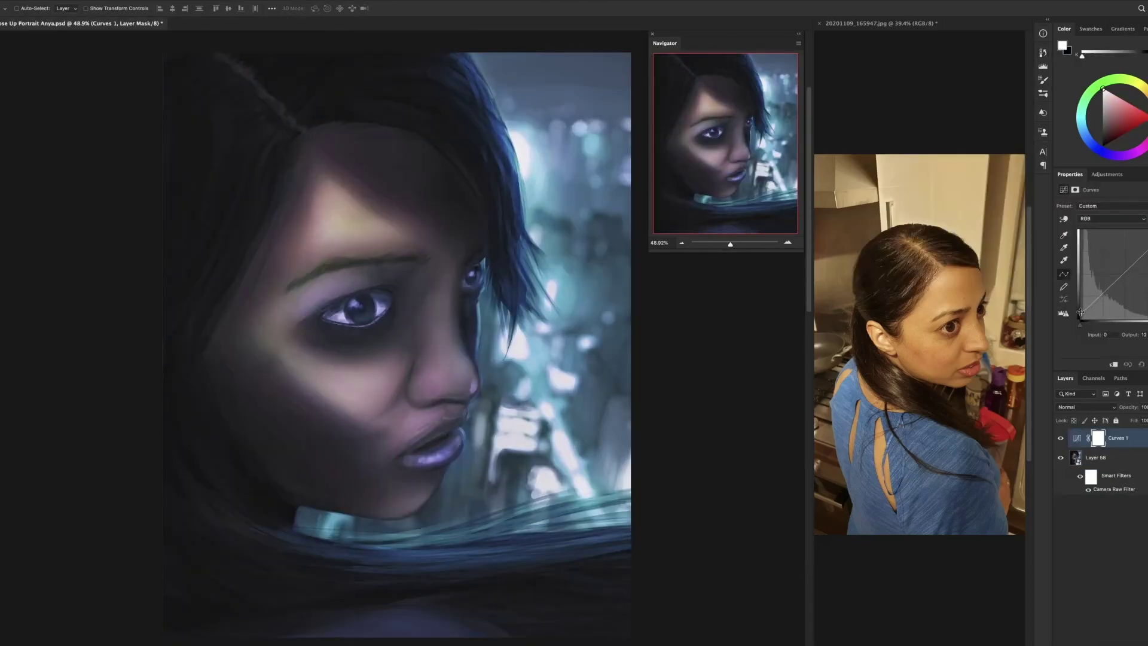
mouse_move(1081, 312)
mouse_down()
mouse_move(1124, 272)
mouse_move(1094, 302)
mouse_up()
- Paste the signature onto a new layer, resize it and place it in the painting's lower-right corner
key(ctrl+shift+alt+n)
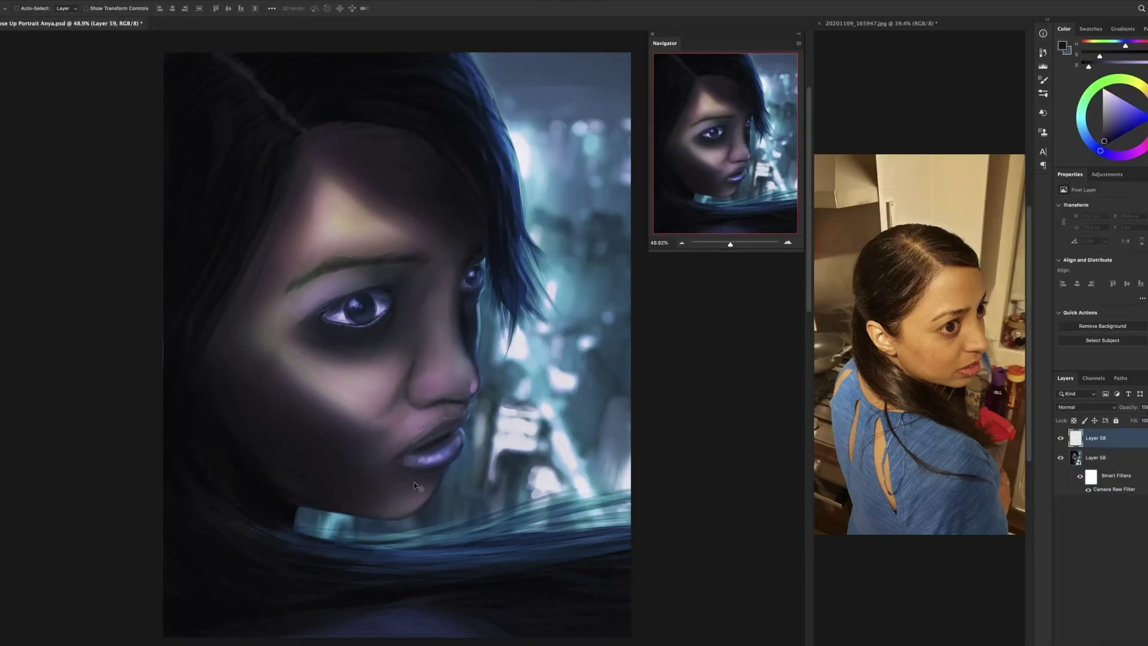
key(ctrl+v)
key(ctrl+t)
drag(299, 526, 598, 604)
key(Return)
key(b)
- Preview blend modes on the signature layer and recolour it with Hue/Saturation
click(1085, 407)
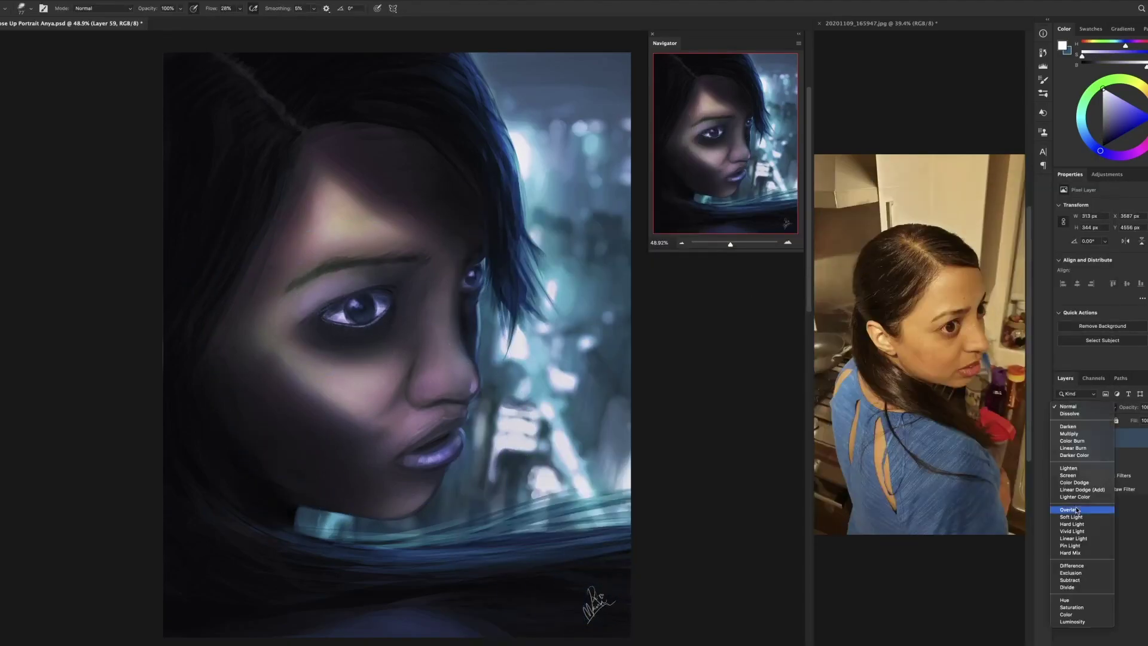
key(Escape)
key(ctrl+u)
key(Return)
click(1106, 544)
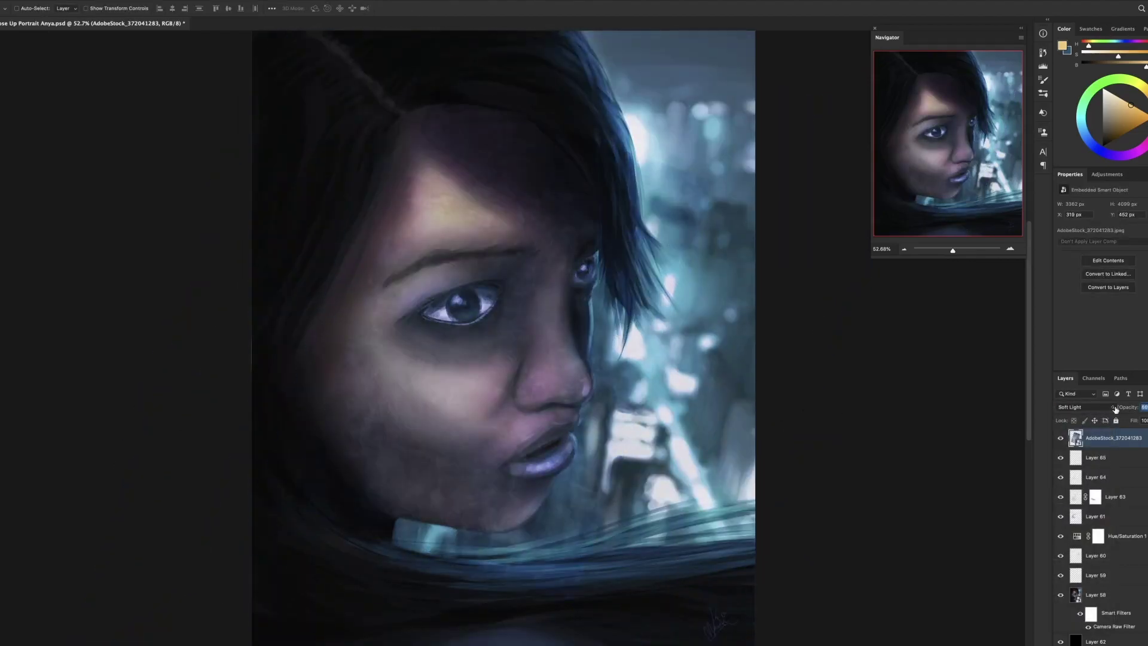
- Apply Hue/Saturation to the AdobeStock_372041283 Soft Light texture with hue +180, saturation -70 and lightness -34
double_click(1105, 437)
key(Return)
key(ctrl+u)
drag(837, 421, 822, 421)
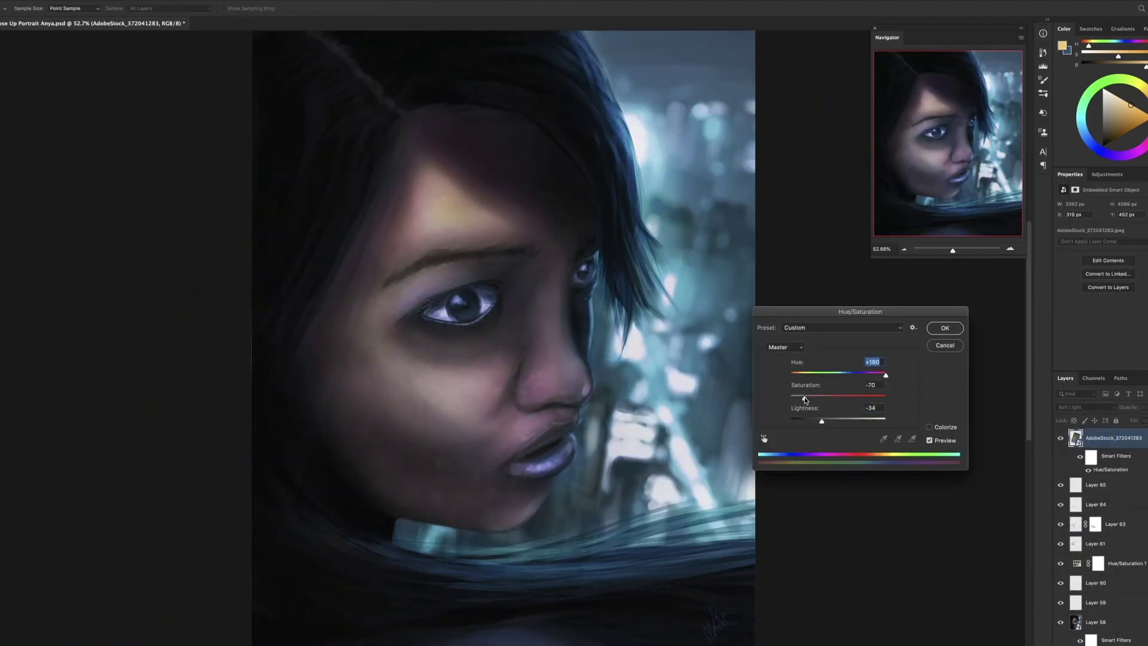
click(945, 328)
- Mask the texture layer with the brush, and duplicate and reposition copies of it over other parts of the painting
key(b)
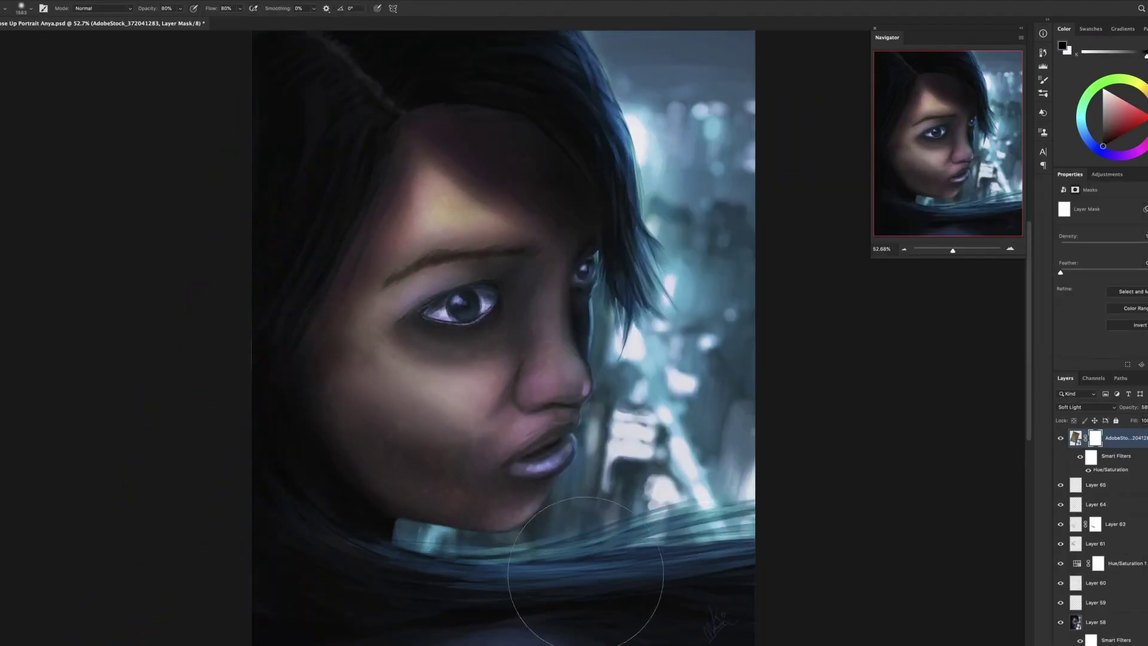
key(ctrl+j)
key(ctrl+t)
key(Return)
key(ctrl+j)
key(ctrl+t)
key(Return)
key(ctrl+j)
- Group the masked texture layers in Soft Light and darken them with a clipped Curves adjustment
shift+click(1134, 576)
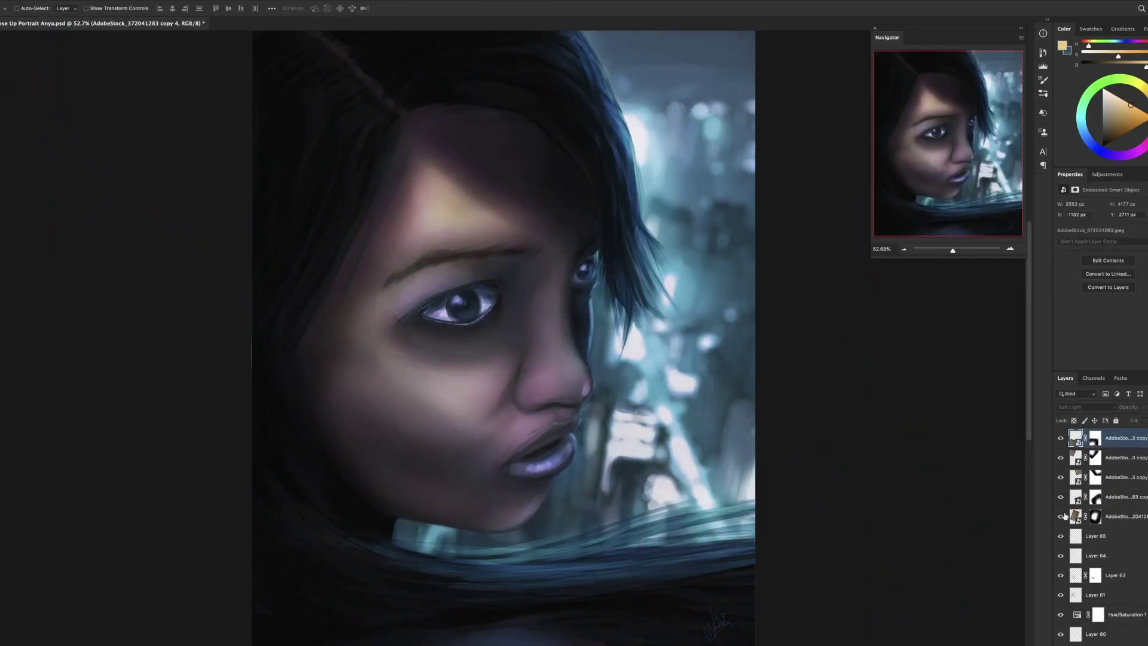
key(ctrl+g)
click(1114, 642)
drag(1110, 290, 1109, 302)
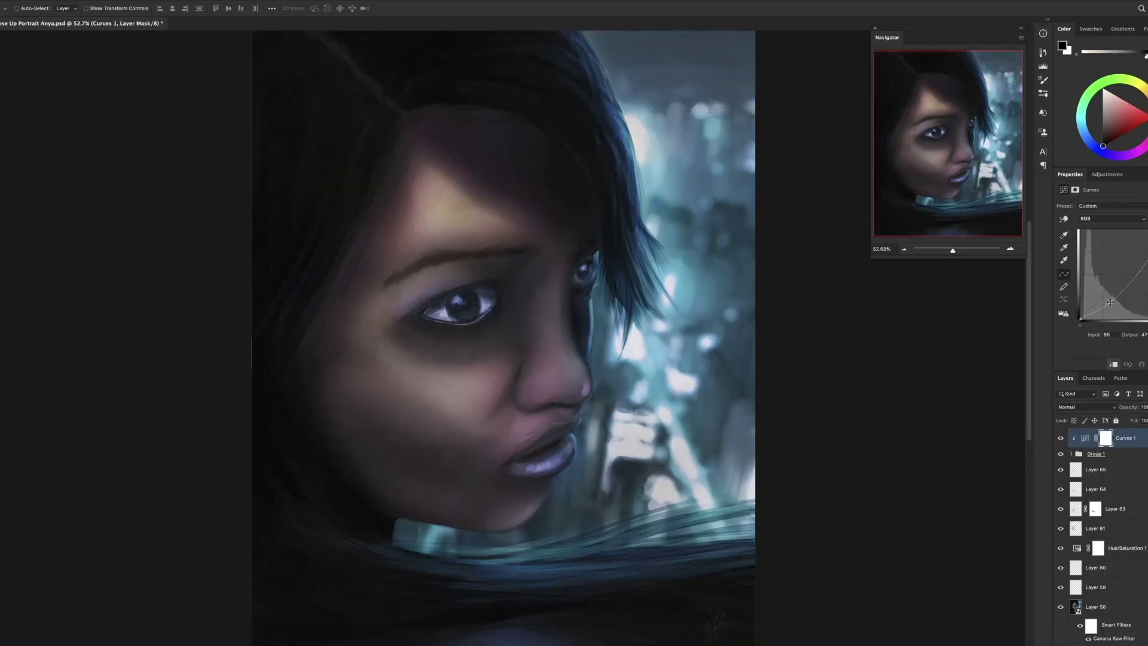
click(1084, 438)
click(1085, 406)
key(Escape)
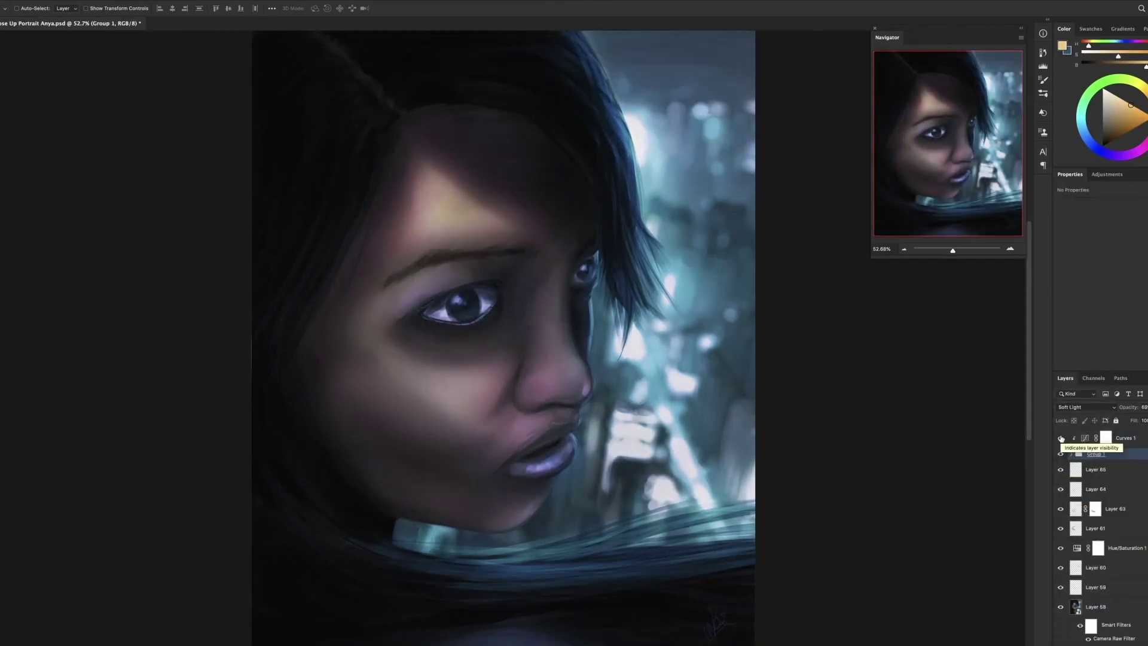
- Deepen the shadows in the texture group's curve and add a Hue/Saturation adjustment to shift its colour
click(1099, 309)
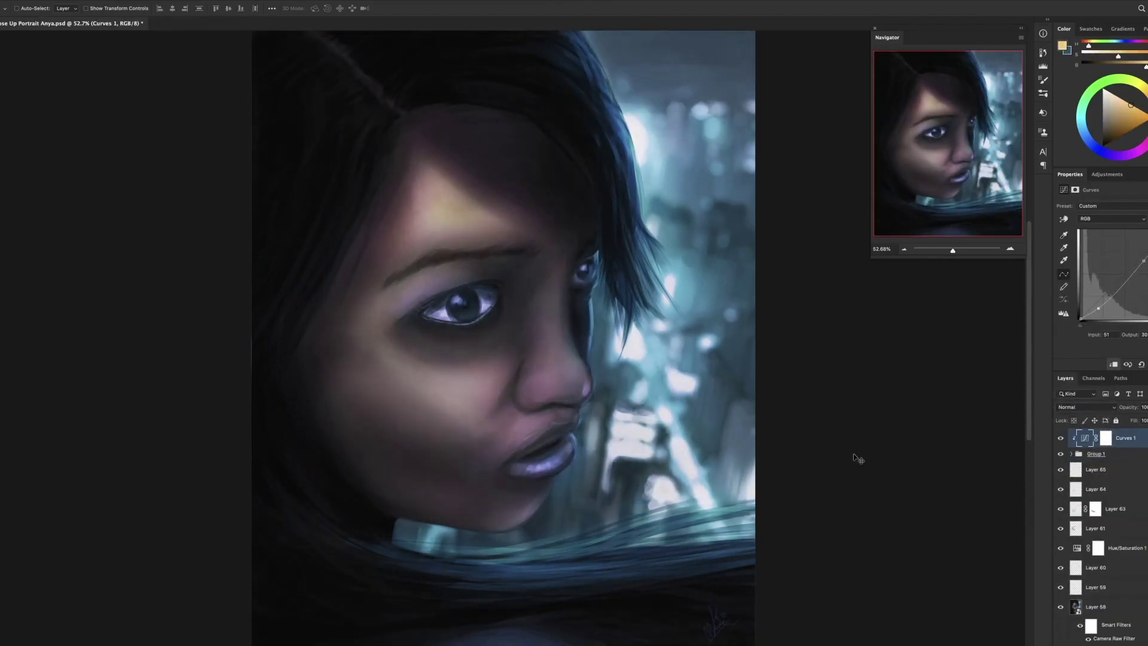
click(1140, 556)
drag(1115, 240, 1128, 244)
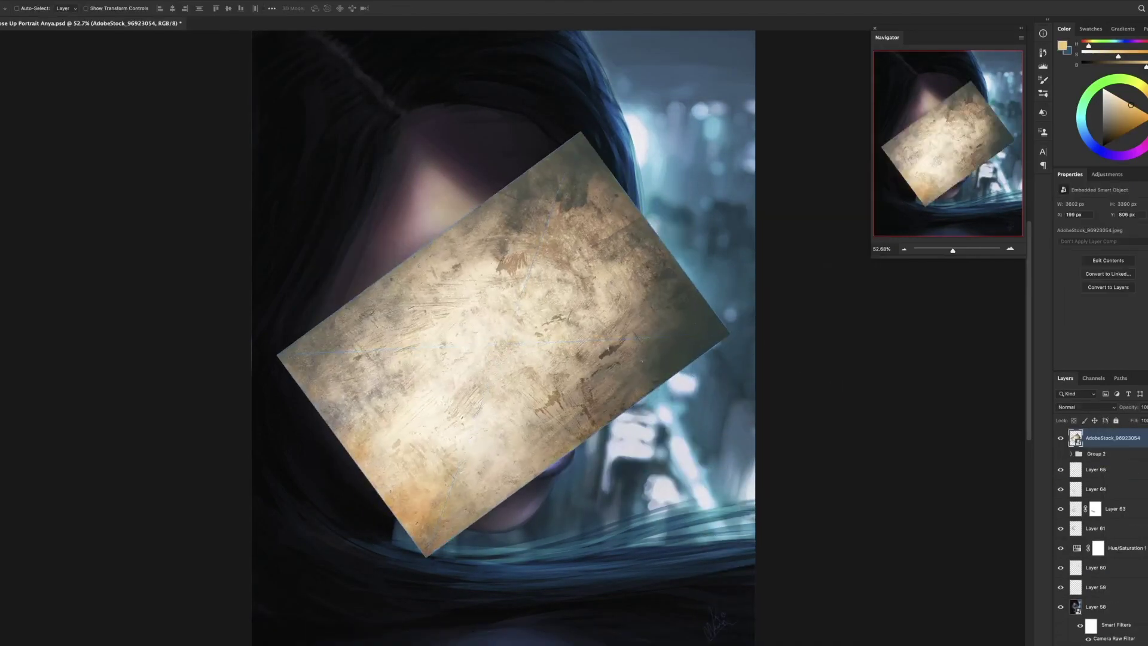
- Position the AdobeStock_96923054 texture over the face, mask it, and set its Blend If This Layer shadow split to 0 / 187
mouse_move(687, 269)
mouse_down()
mouse_move(512, 115)
mouse_move(297, 506)
mouse_move(335, 418)
mouse_up()
double_click(1126, 437)
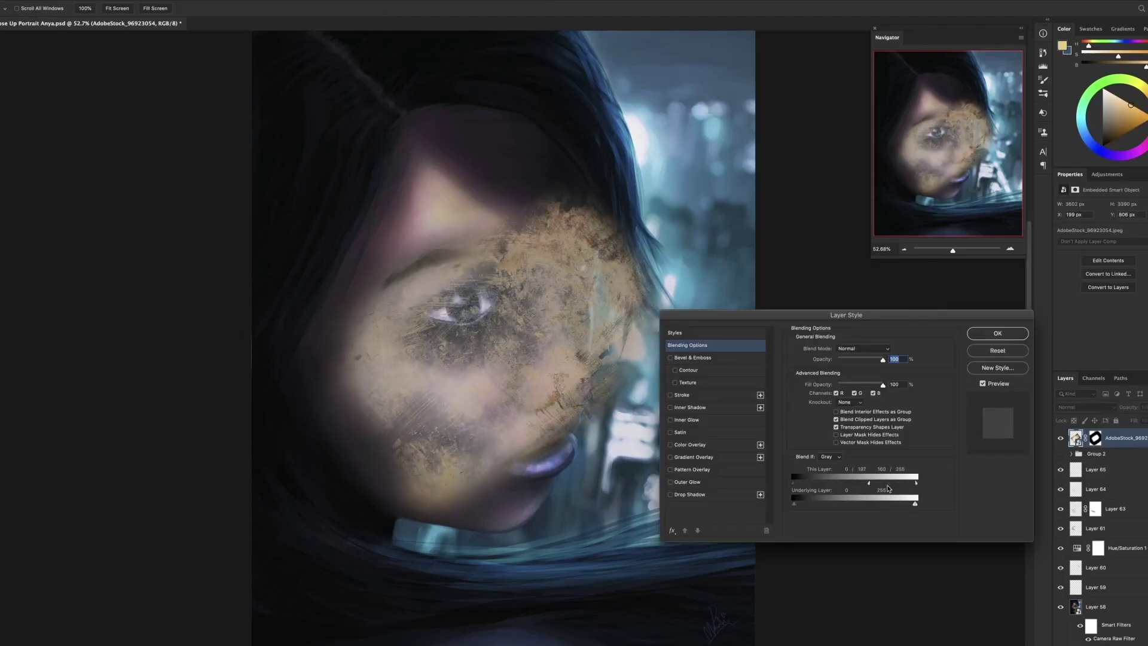
click(999, 333)
- Apply Hue/Saturation to the AdobeStock_96923054 Soft Light texture with hue -180 and lightness -42
key(v)
key(ctrl+u)
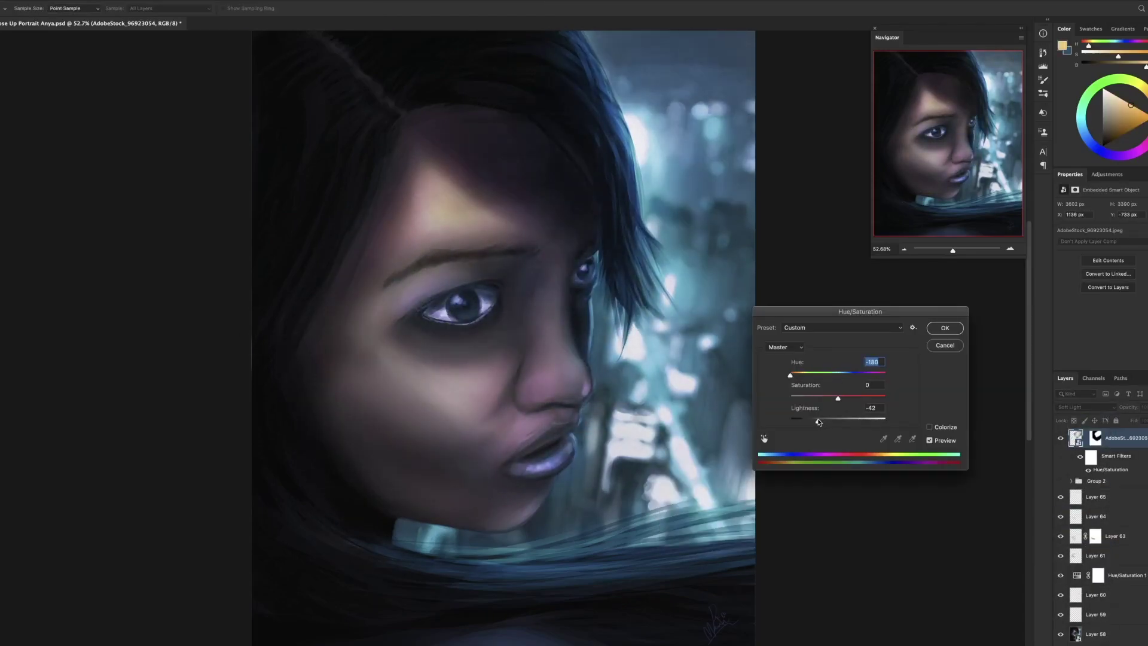
click(943, 329)
- Duplicate the masked AdobeStock_96923054 texture and transform the copies over other areas of the portrait
drag(943, 328, 694, 338)
key(ctrl+t)
key(Return)
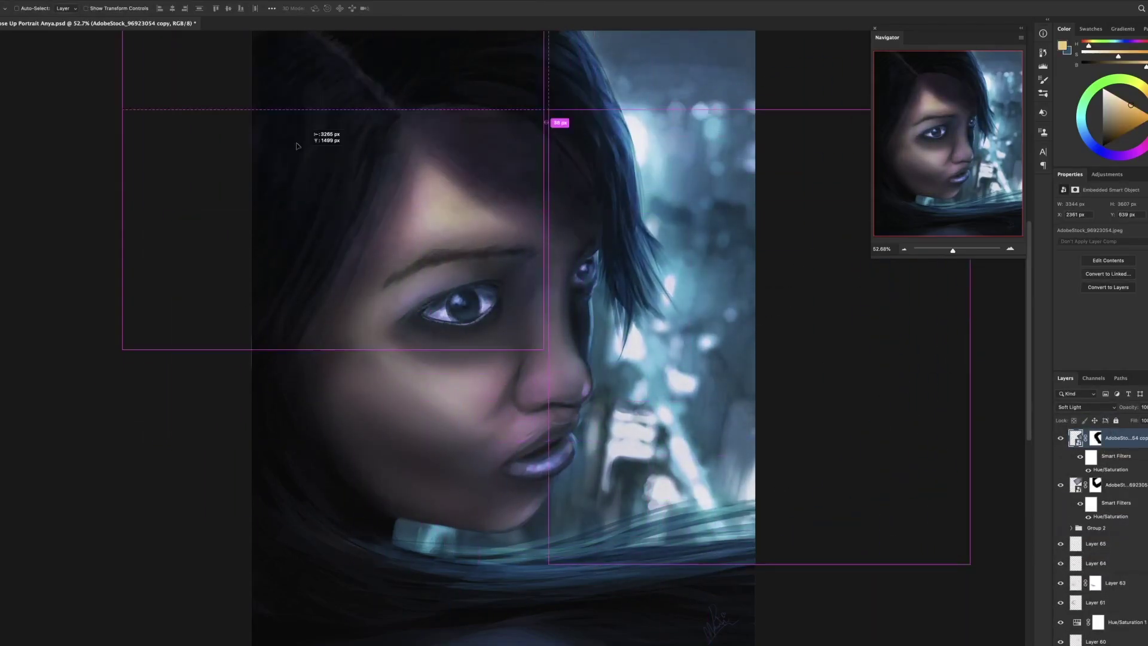
key(ctrl+j)
key(ctrl+t)
key(ctrl+t)
drag(621, 518, 1052, 446)
key(Return)
- Spread more transformed copies of the texture across the rest of the canvas, then group them and change the group's blend mode
shift+click(1124, 625)
key(ctrl+t)
key(Return)
key(ctrl+j)
drag(652, 466, 257, 308)
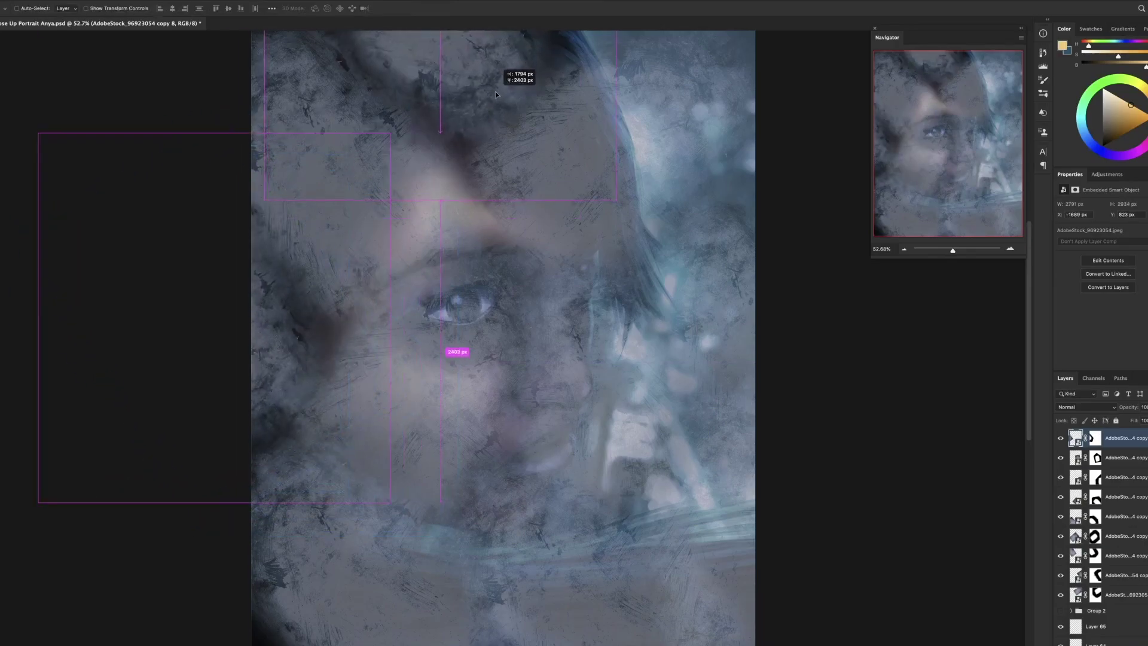
key(ctrl+g)
click(1084, 407)
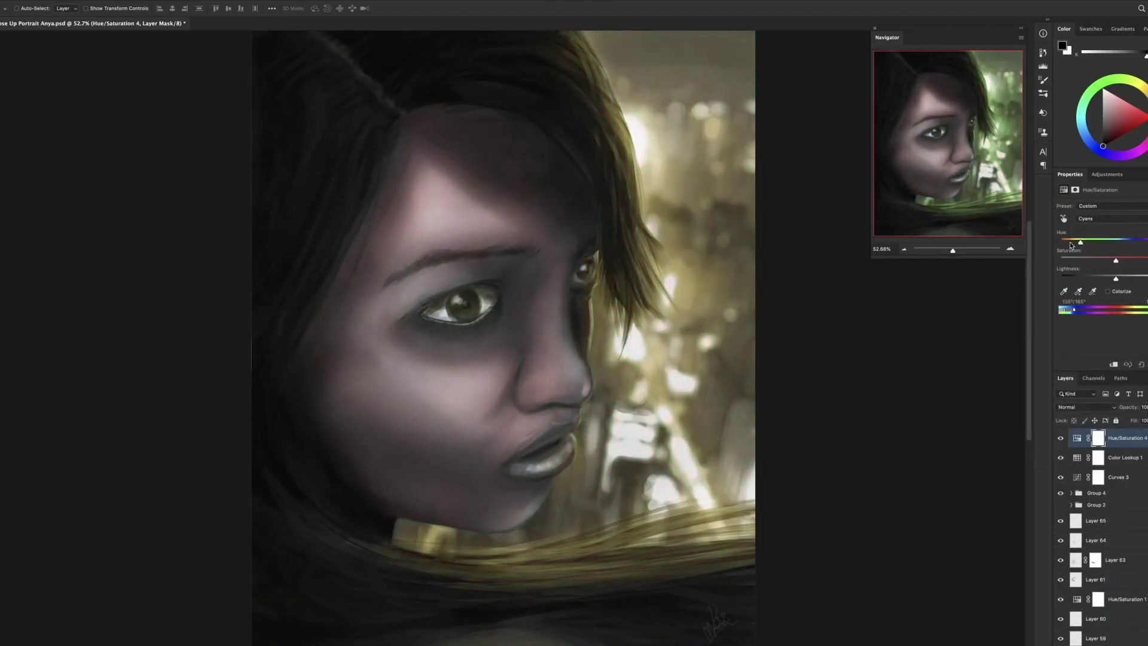
- Try the Crisp_Warm.look and FallColors.look 3DLUT files on the Color Lookup adjustment and compare the portrait with and without it
click(1123, 457)
click(1112, 205)
click(1112, 206)
click(1085, 407)
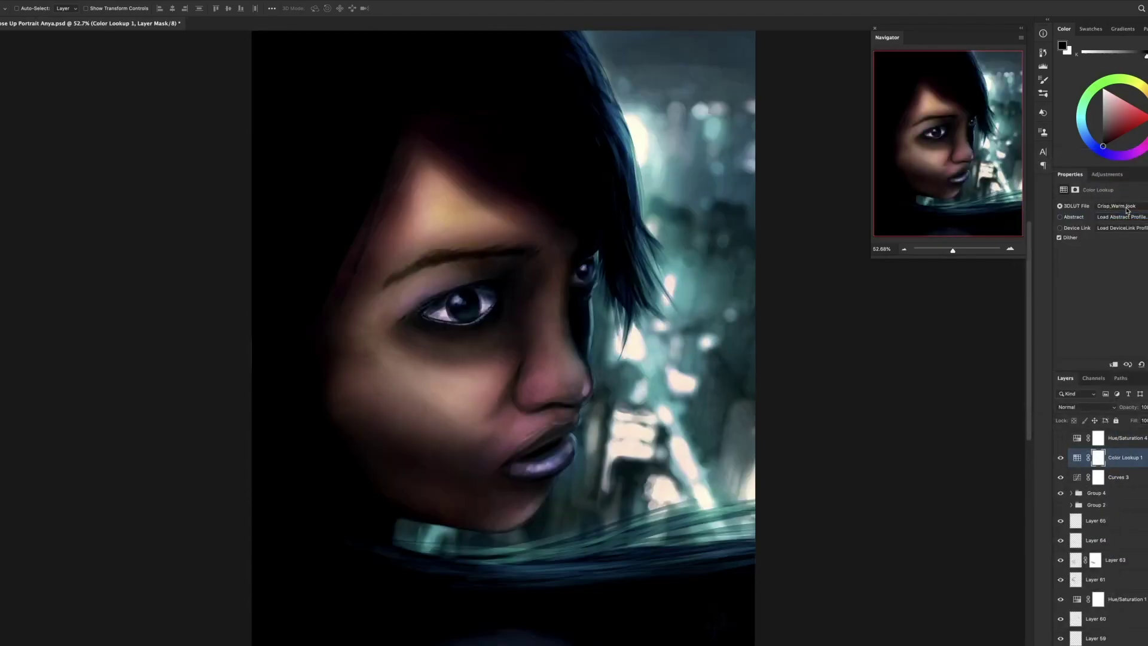
click(1061, 457)
click(1061, 457)
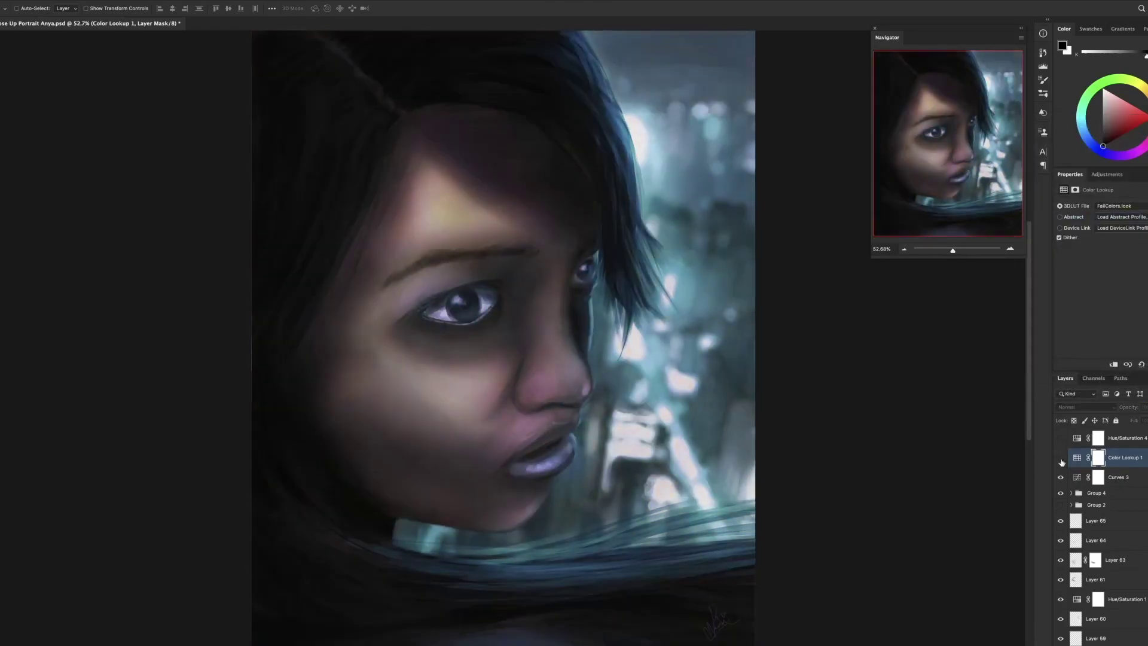
- Delete the Color Lookup adjustment, show the Hue/Saturation adjustment above it again, and save the document
click(1061, 438)
key(Delete)
key(ctrl+s)
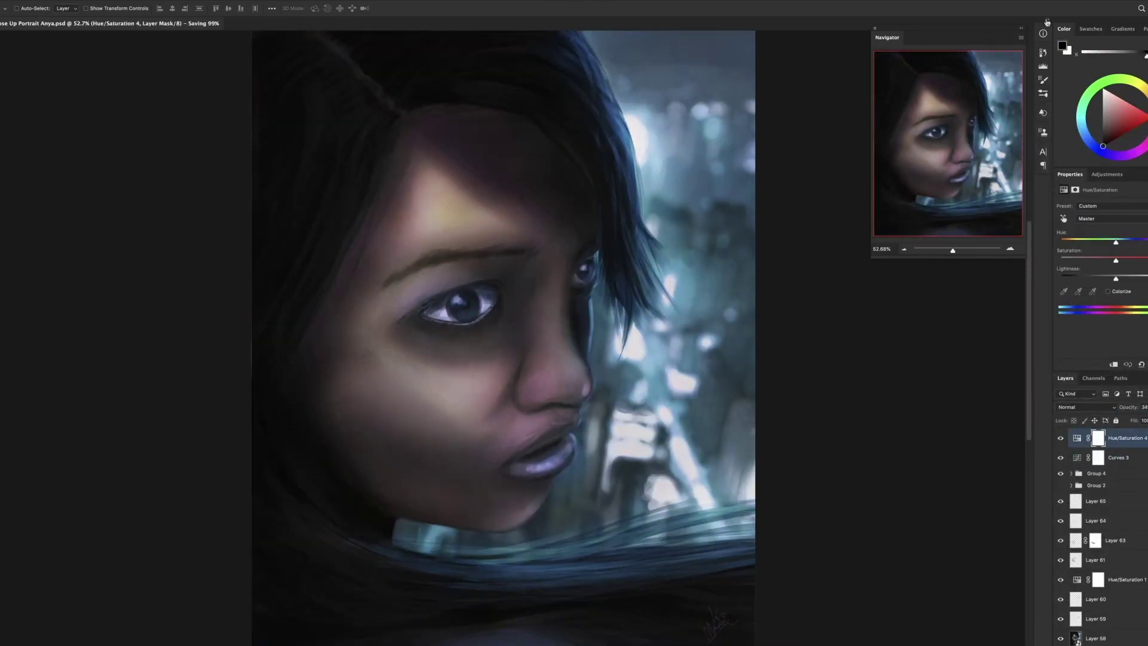